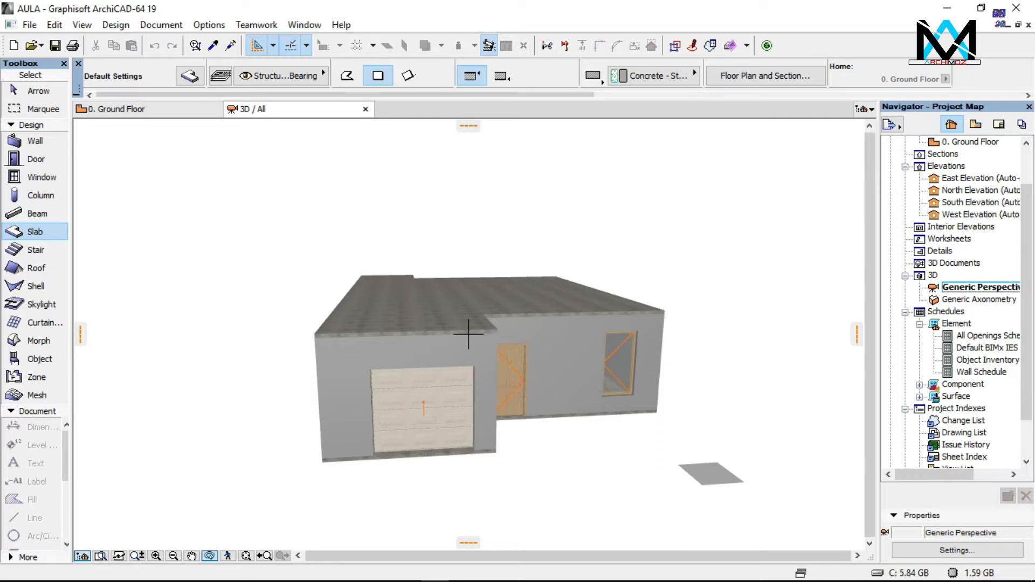
Return from the PDF reference plan to ArchiCAD and open the 1. Story floor plan
{"action": "middle_click_drag", "start_coordinate": [468, 334], "coordinate": [448, 313], "text": "shift"}
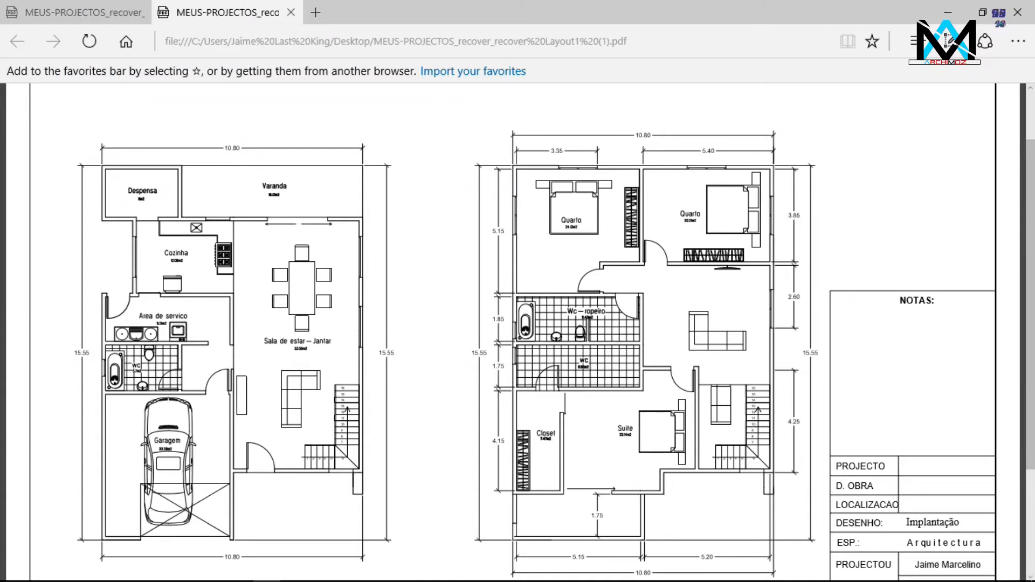
{"action": "left_click", "coordinate": [434, 570]}
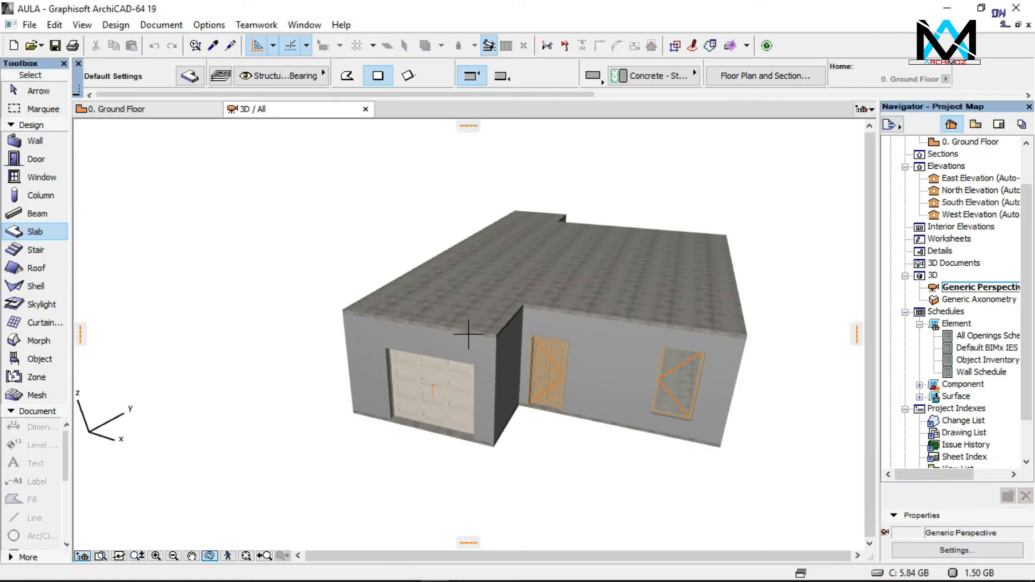
{"action": "left_click", "coordinate": [171, 112]}
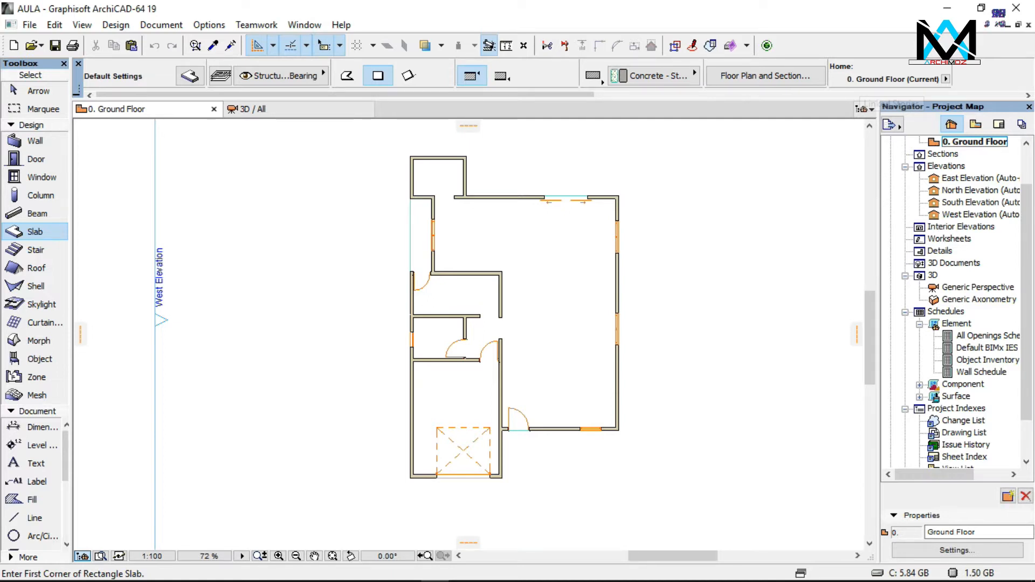
{"action": "scroll", "coordinate": [960, 302], "scroll_direction": "up", "scroll_amount": 2}
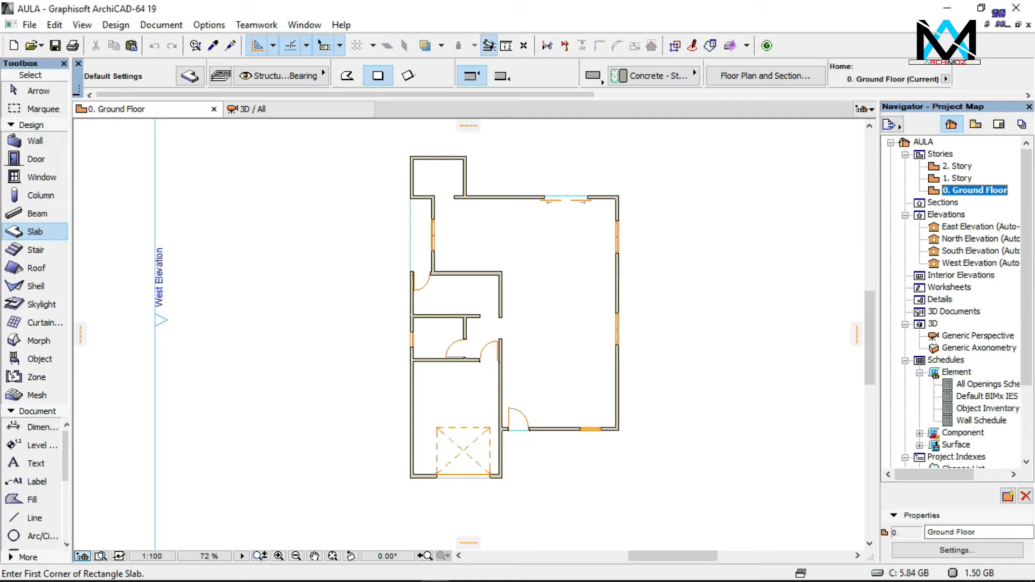
{"action": "double_click", "coordinate": [958, 178]}
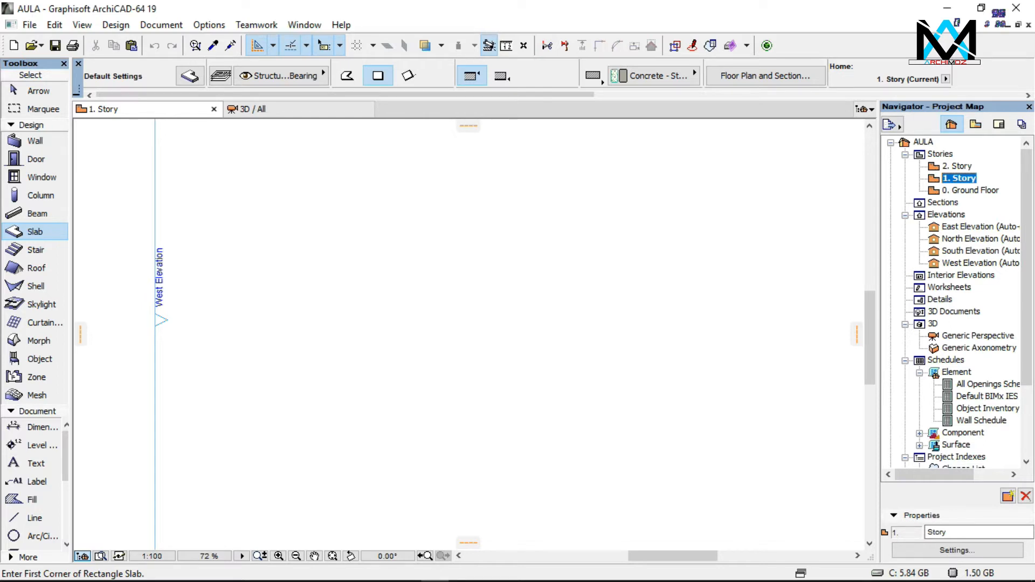
Turn on the Trace reference for the ground floor plan on the 1. Story
{"action": "right_click", "coordinate": [319, 42]}
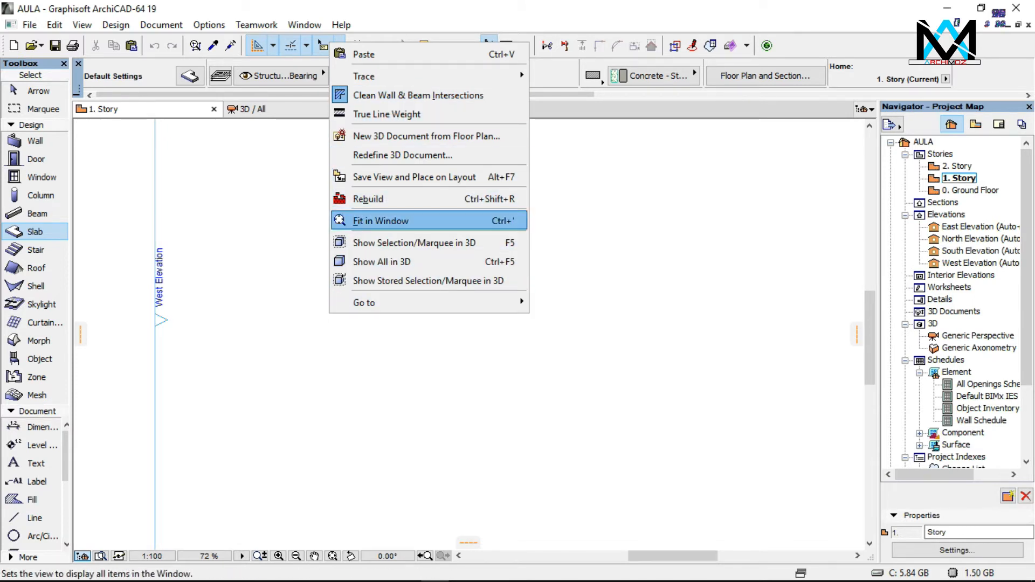
{"action": "mouse_move", "coordinate": [409, 76]}
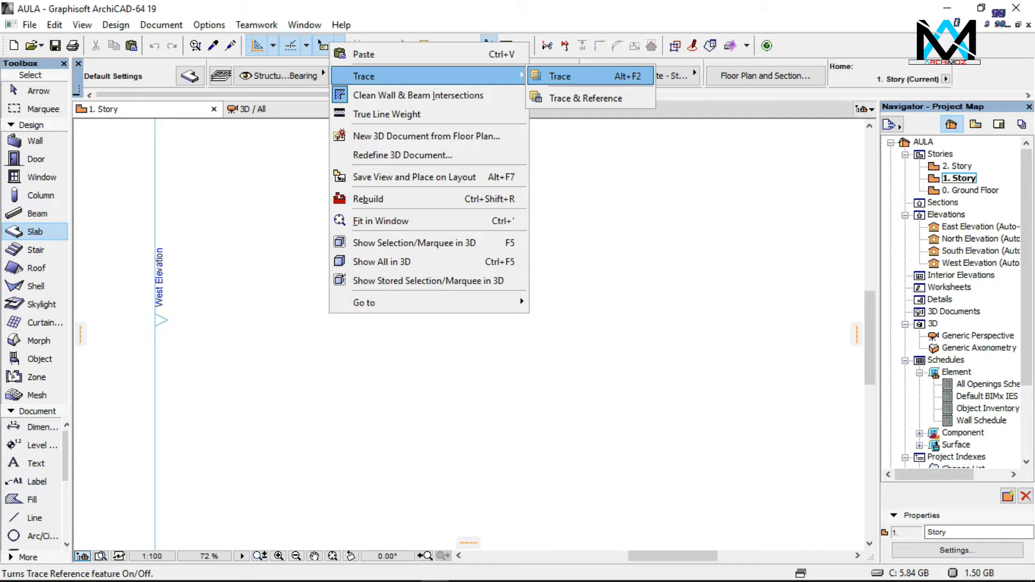
{"action": "key", "text": "Return"}
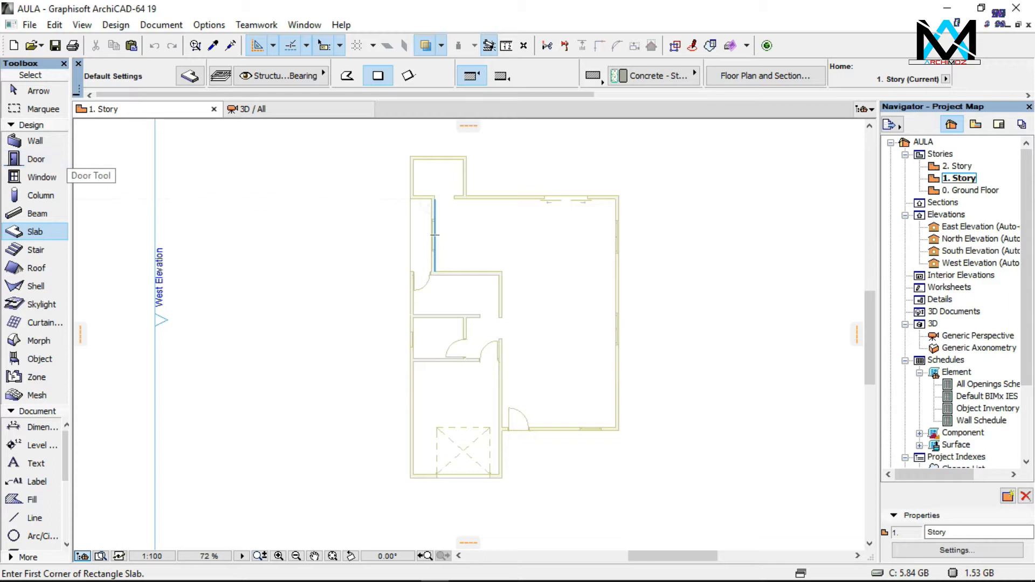
Draw the east exterior wall from the traced southeast corner north to align with the outer north edge of the pantry
{"action": "left_click", "coordinate": [266, 570]}
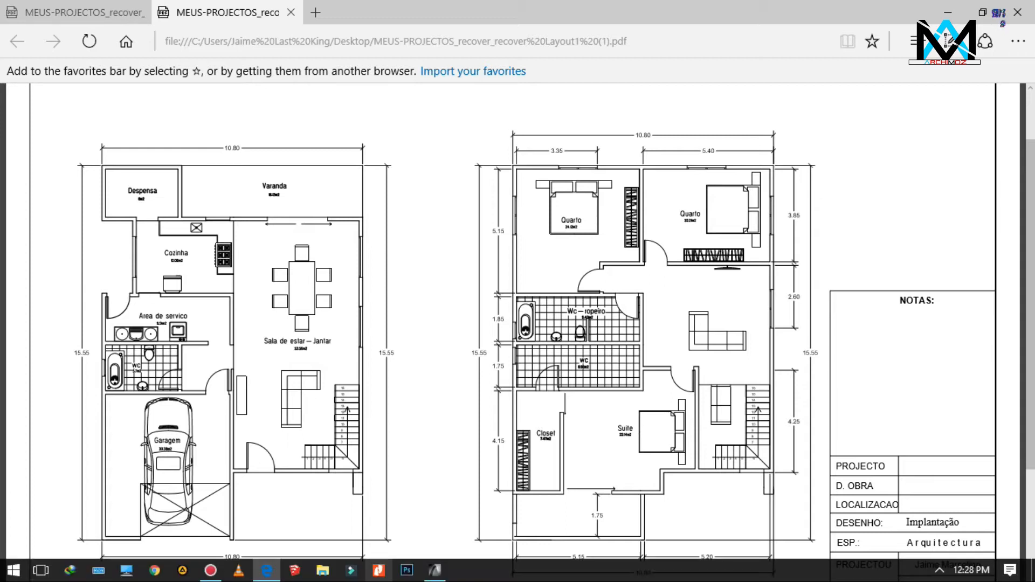
{"action": "left_click", "coordinate": [434, 571]}
{"action": "scroll", "coordinate": [610, 427], "scroll_direction": "up", "scroll_amount": 3}
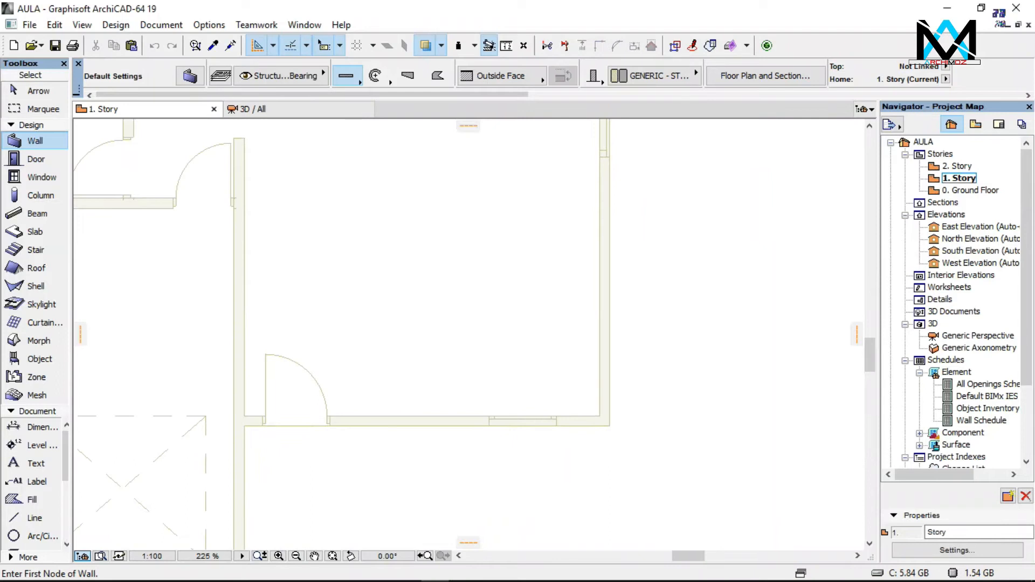
{"action": "left_click", "coordinate": [610, 426]}
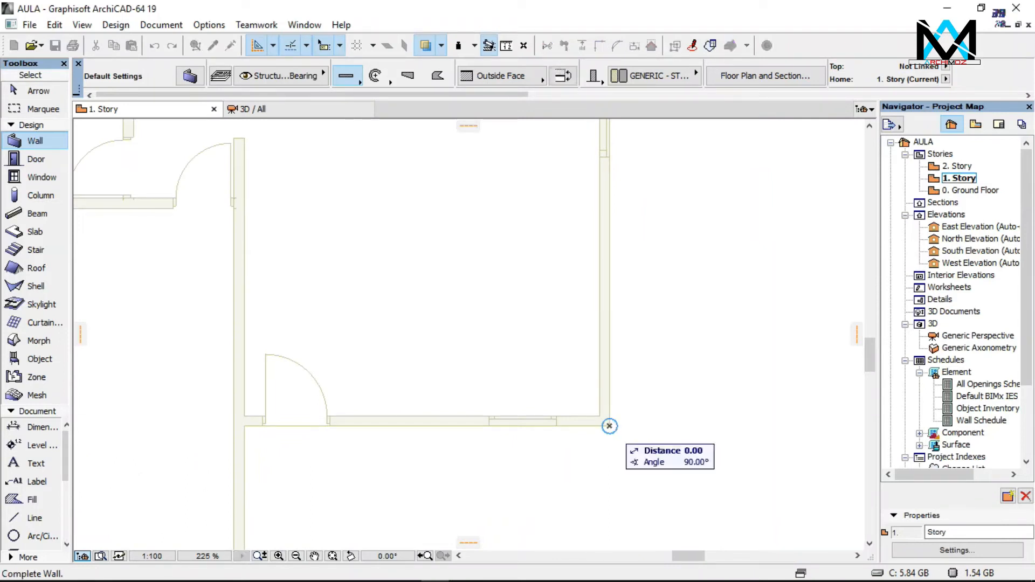
{"action": "scroll", "coordinate": [609, 426], "scroll_direction": "down", "scroll_amount": 3}
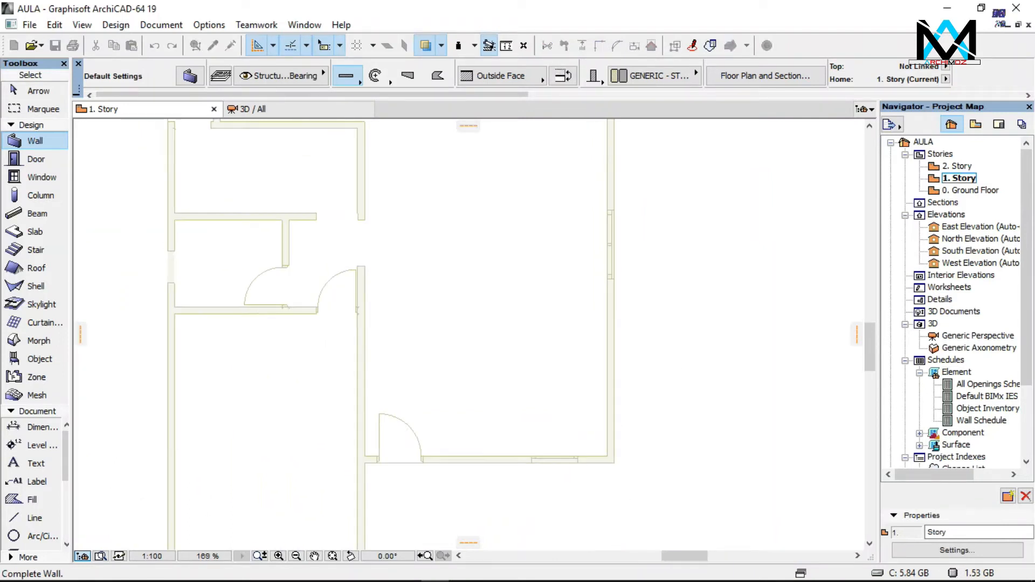
{"action": "scroll", "coordinate": [677, 465], "scroll_direction": "down", "scroll_amount": 1}
{"action": "scroll", "coordinate": [681, 485], "scroll_direction": "down", "scroll_amount": 1}
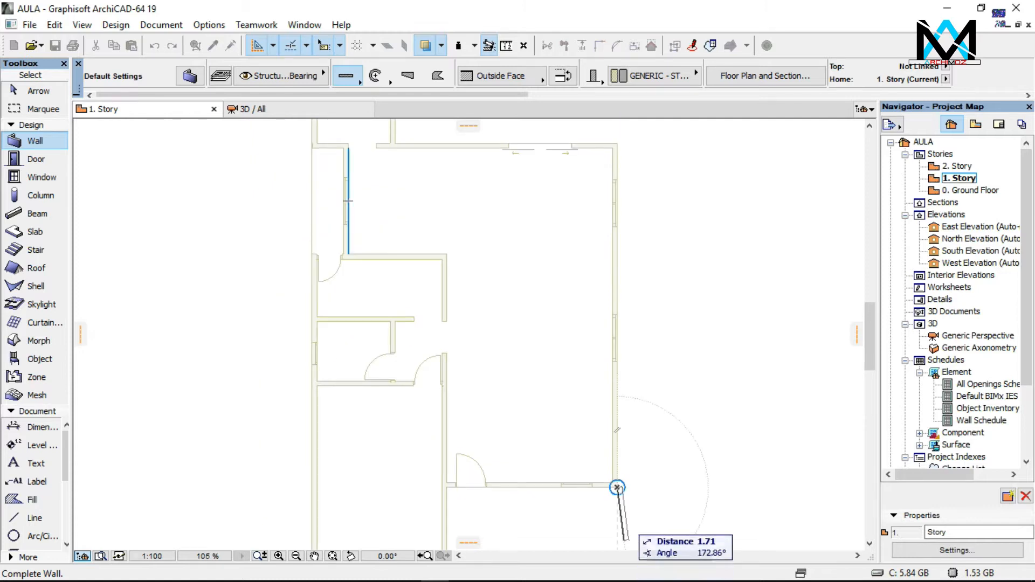
{"action": "scroll", "coordinate": [682, 485], "scroll_direction": "down", "scroll_amount": 1}
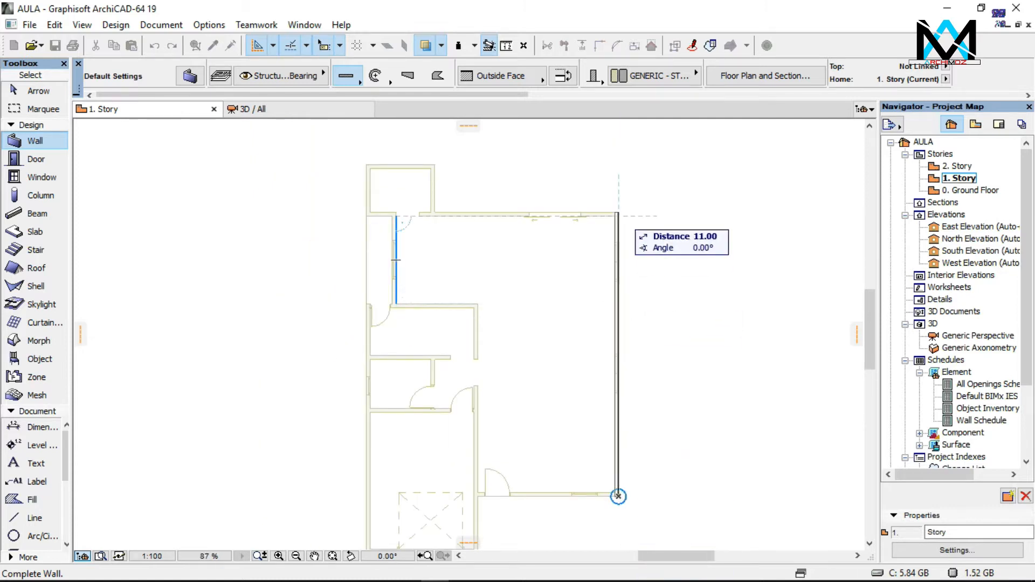
{"action": "scroll", "coordinate": [617, 178], "scroll_direction": "up", "scroll_amount": 1}
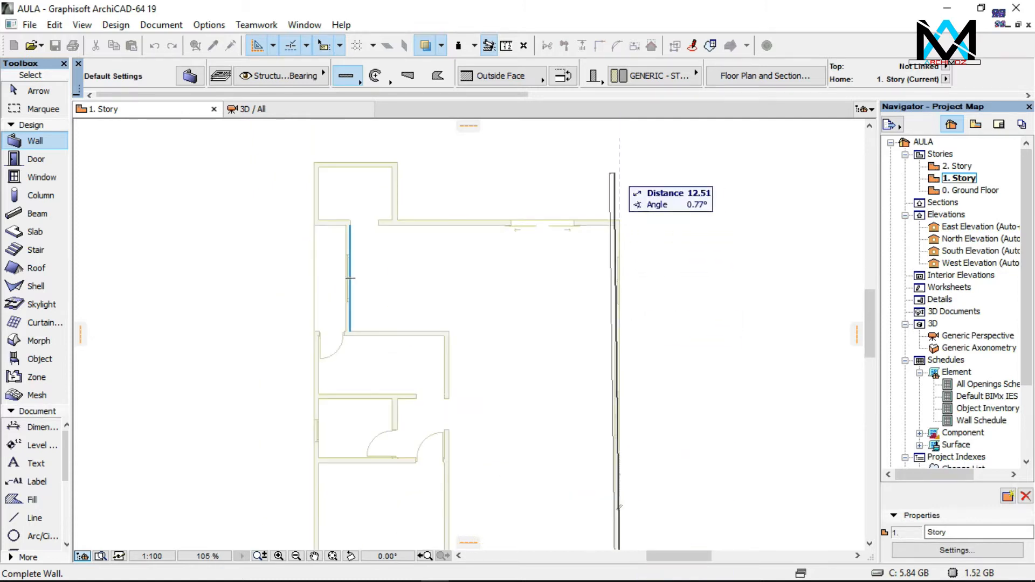
{"action": "scroll", "coordinate": [617, 178], "scroll_direction": "up", "scroll_amount": 1}
{"action": "scroll", "coordinate": [609, 172], "scroll_direction": "up", "scroll_amount": 1}
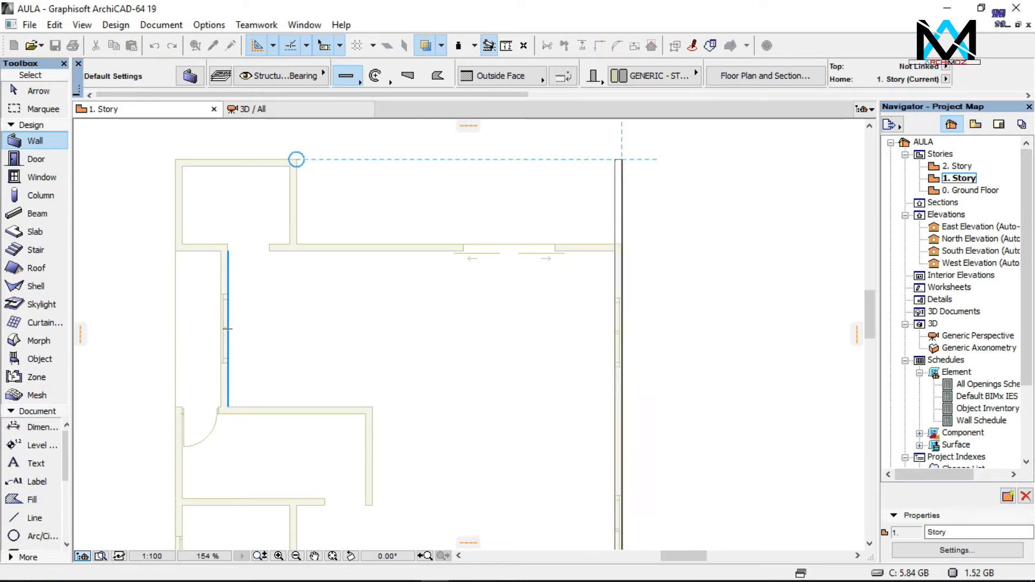
{"action": "left_click", "coordinate": [620, 159]}
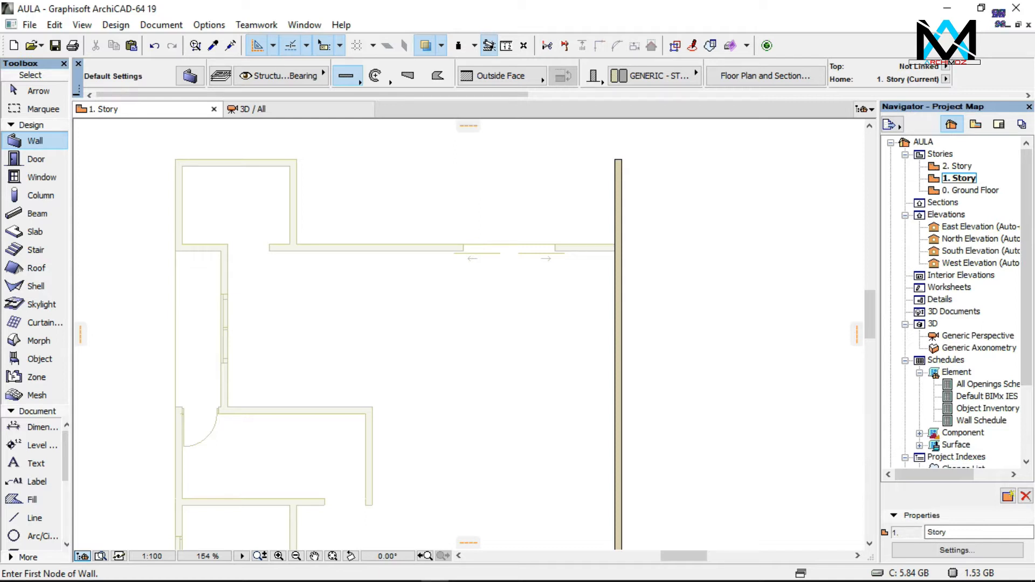
Draw the north exterior wall from the top of the east wall to the traced northwest corner of the pantry
{"action": "left_click", "coordinate": [620, 160]}
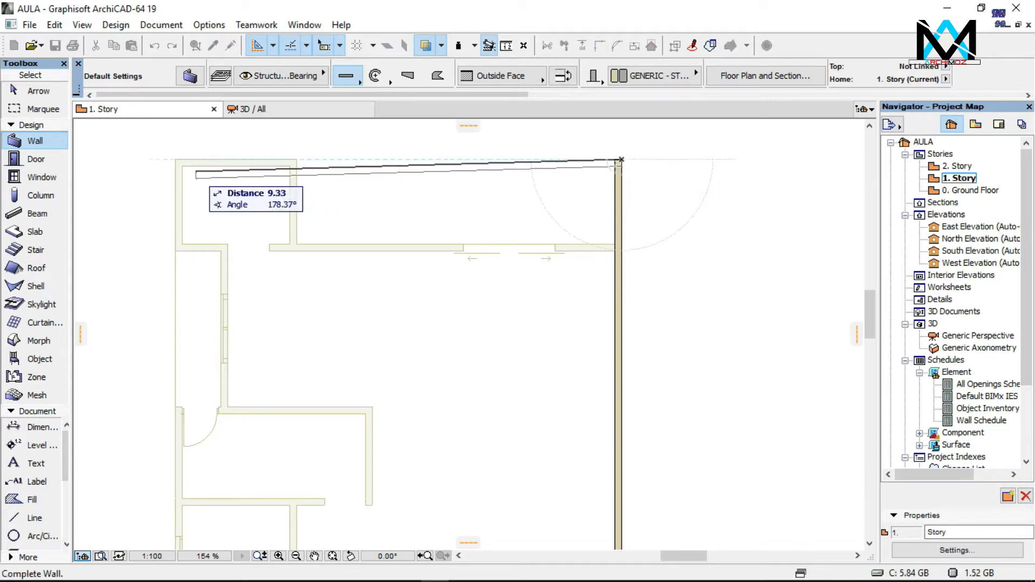
{"action": "left_click", "coordinate": [176, 161]}
Draw the west exterior wall from the northwest corner straight south along the traced garage side
{"action": "left_click", "coordinate": [176, 161]}
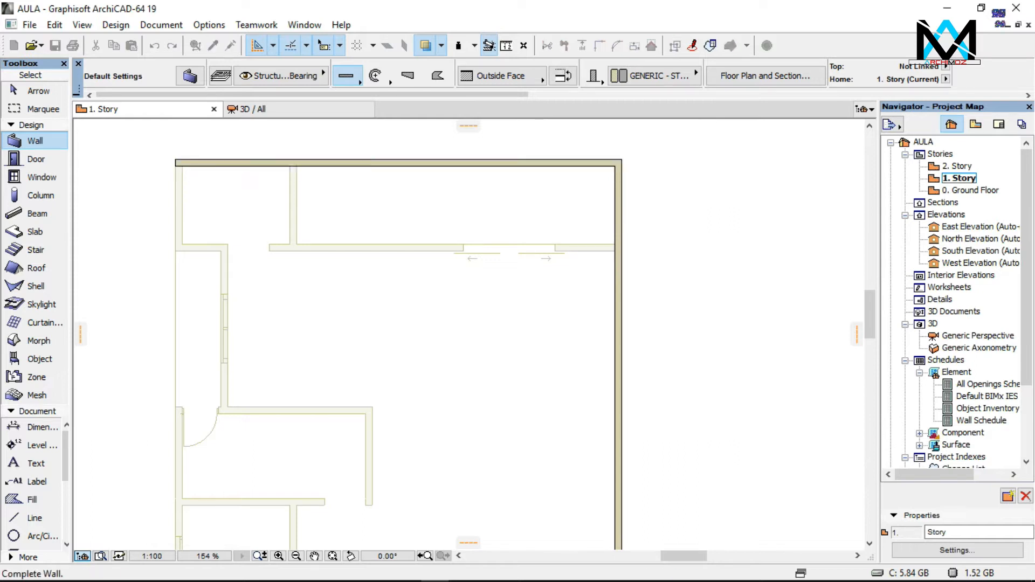
{"action": "scroll", "coordinate": [345, 202], "scroll_direction": "down", "scroll_amount": 2}
{"action": "scroll", "coordinate": [316, 182], "scroll_direction": "down", "scroll_amount": 1}
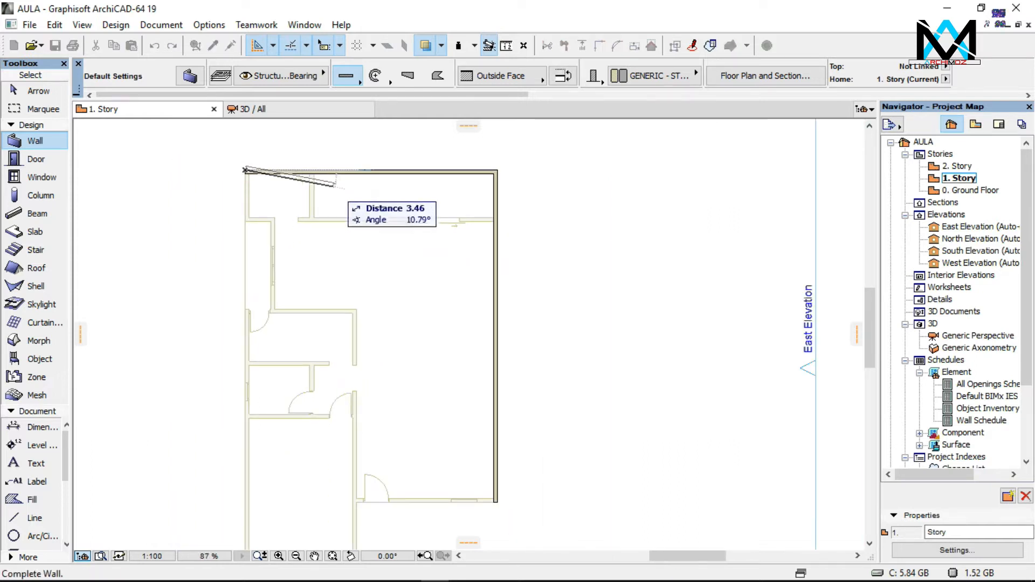
{"action": "scroll", "coordinate": [331, 185], "scroll_direction": "down", "scroll_amount": 1}
{"action": "scroll", "coordinate": [348, 196], "scroll_direction": "down", "scroll_amount": 1}
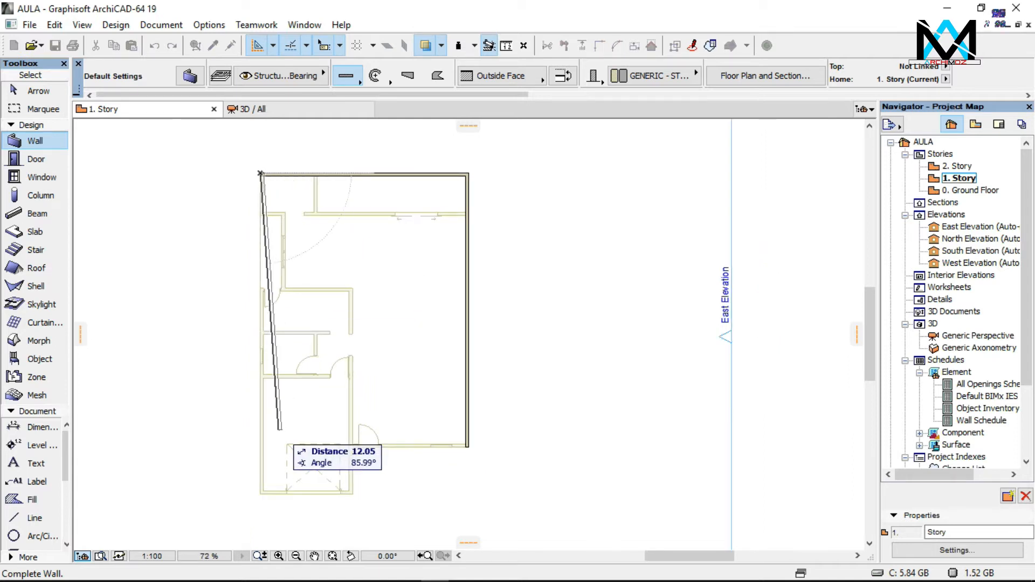
{"action": "scroll", "coordinate": [264, 452], "scroll_direction": "up", "scroll_amount": 3}
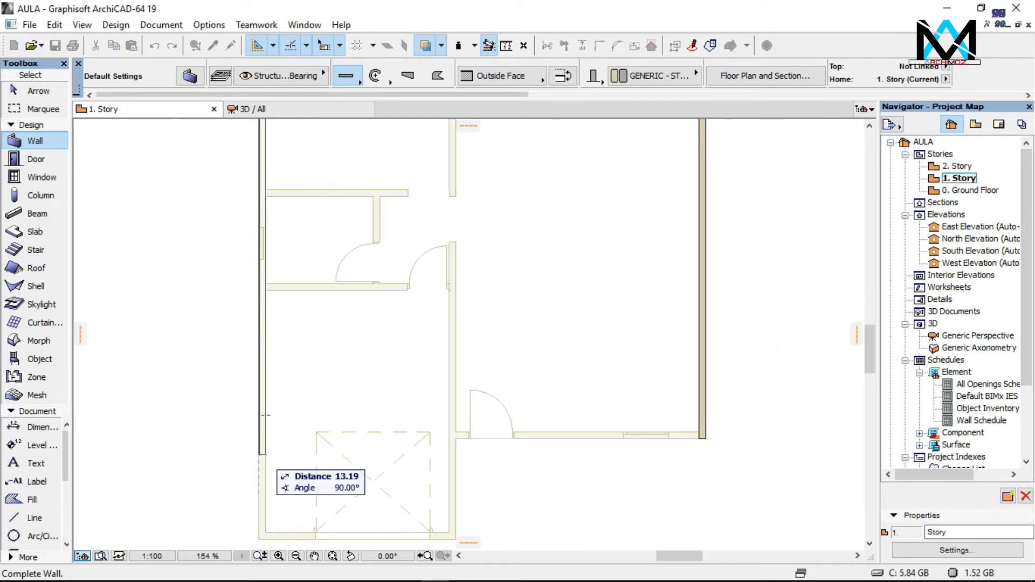
{"action": "scroll", "coordinate": [264, 453], "scroll_direction": "up", "scroll_amount": 2}
{"action": "scroll", "coordinate": [264, 453], "scroll_direction": "up", "scroll_amount": 1}
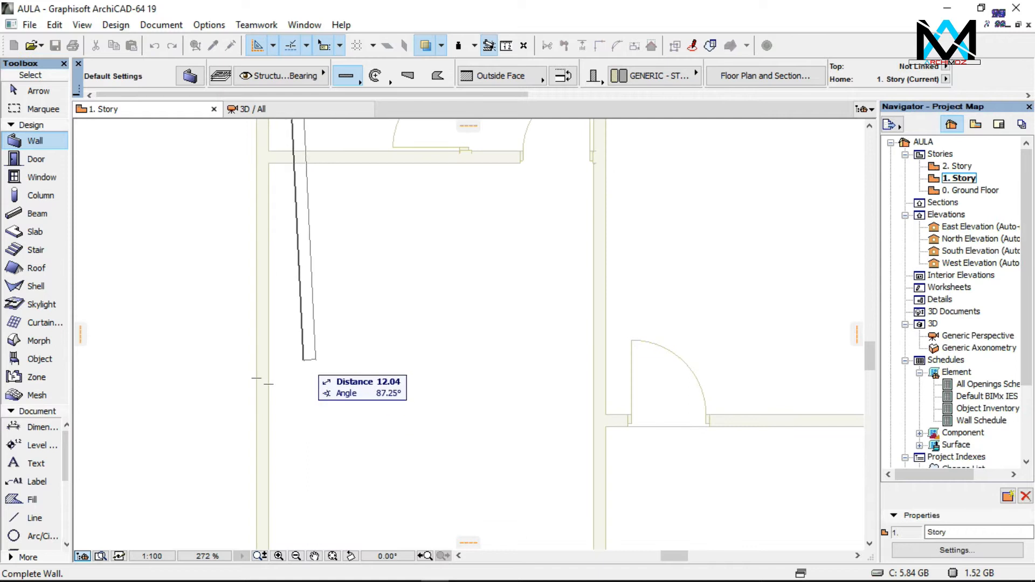
{"action": "scroll", "coordinate": [314, 372], "scroll_direction": "up", "scroll_amount": 1}
{"action": "scroll", "coordinate": [314, 372], "scroll_direction": "down", "scroll_amount": 1}
{"action": "left_click", "coordinate": [294, 539]}
Draw a 4.20 partition south from the north wall, offset 4.10 from the inner northwest corner, then a wall from its end to the west wall
{"action": "scroll", "coordinate": [600, 229], "scroll_direction": "down", "scroll_amount": 2}
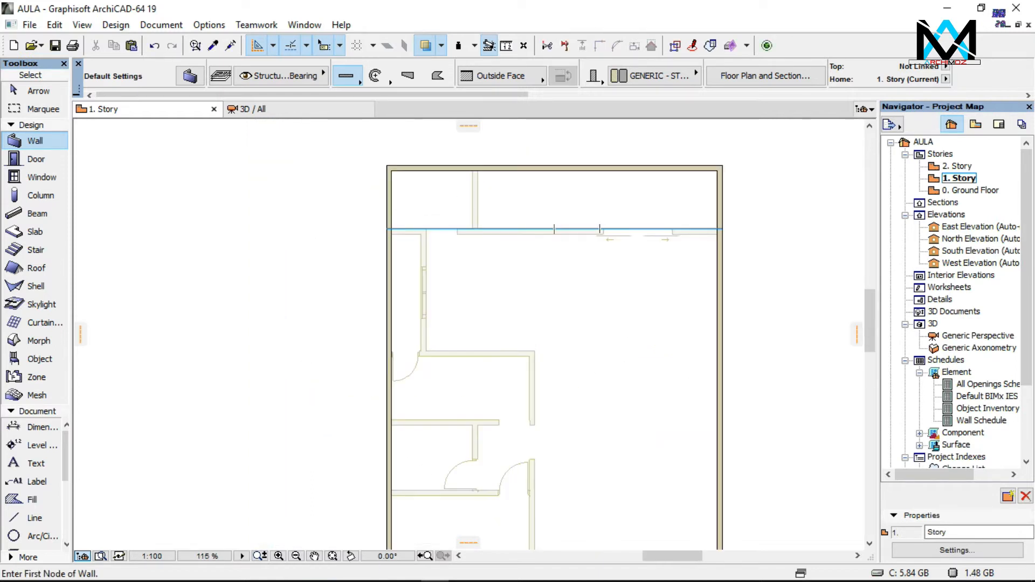
{"action": "scroll", "coordinate": [600, 229], "scroll_direction": "up", "scroll_amount": 3}
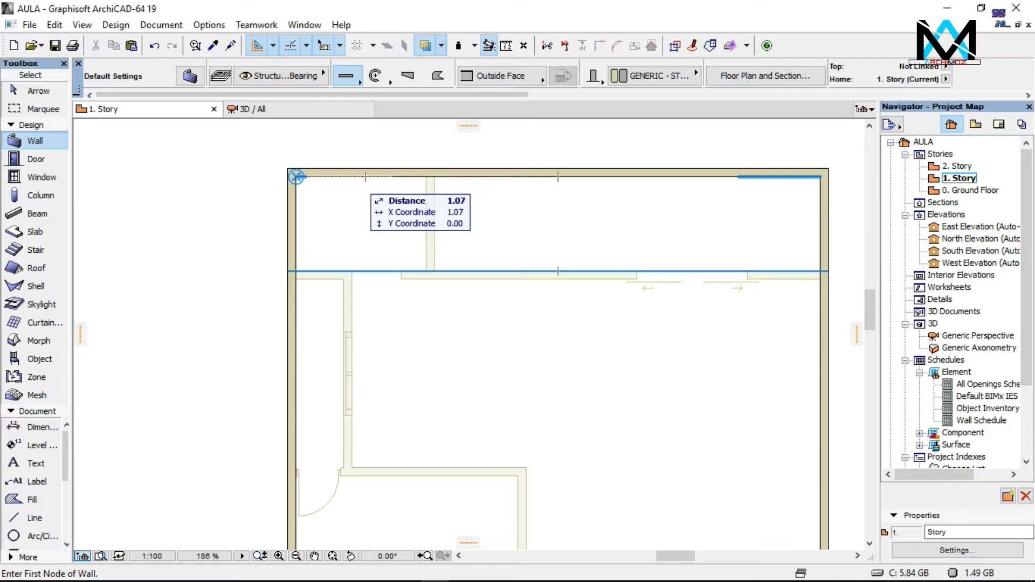
{"action": "type", "text": "4"}
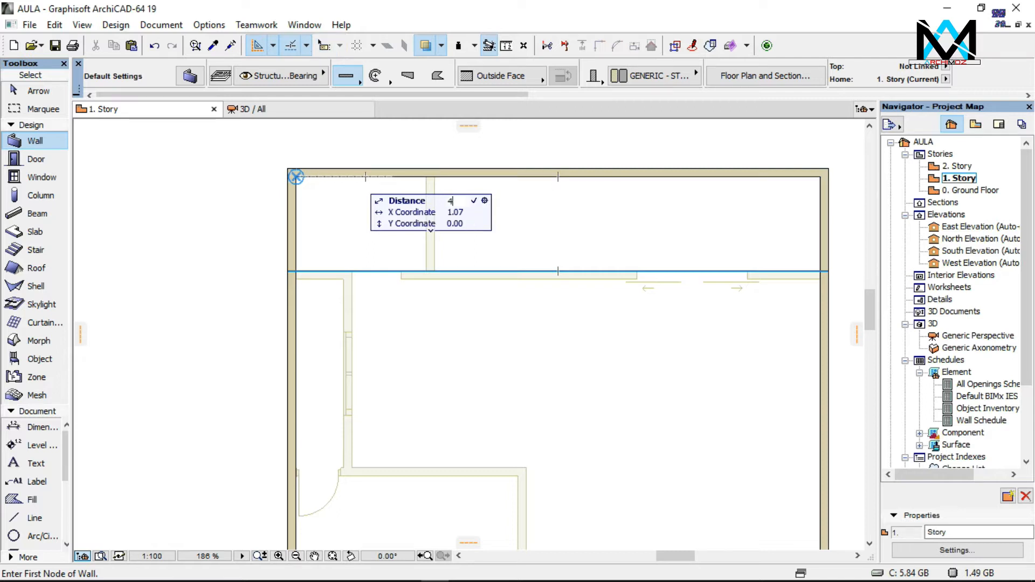
{"action": "type", "text": ".10"}
{"action": "key", "text": "Return"}
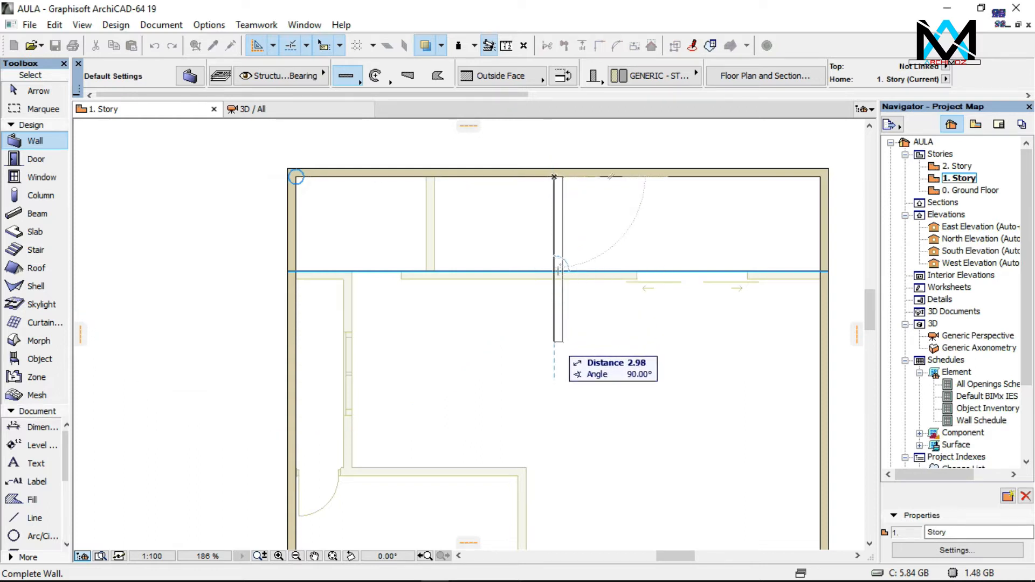
{"action": "type", "text": "4.20"}
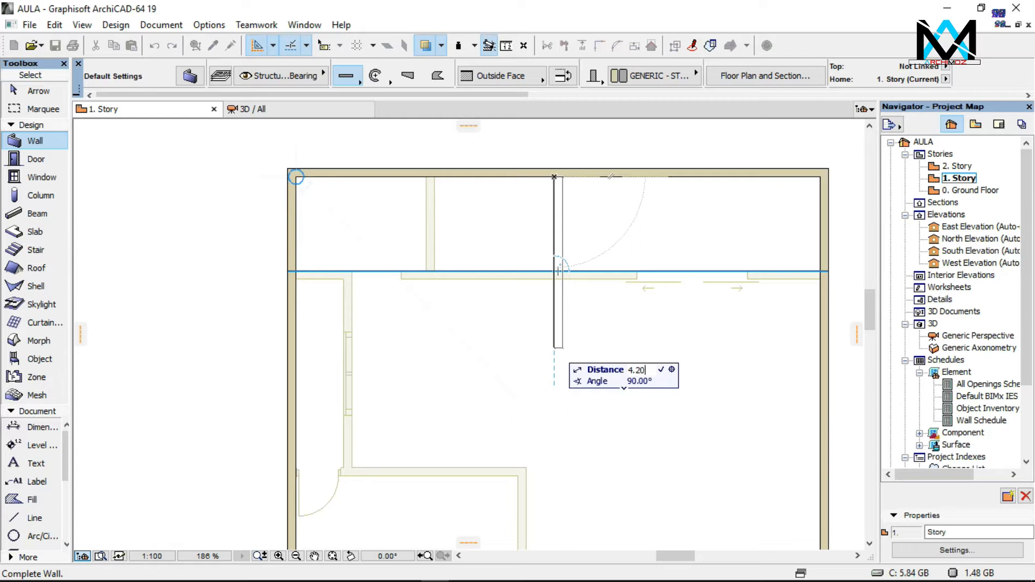
{"action": "key", "text": "Return"}
{"action": "left_click", "coordinate": [554, 409]}
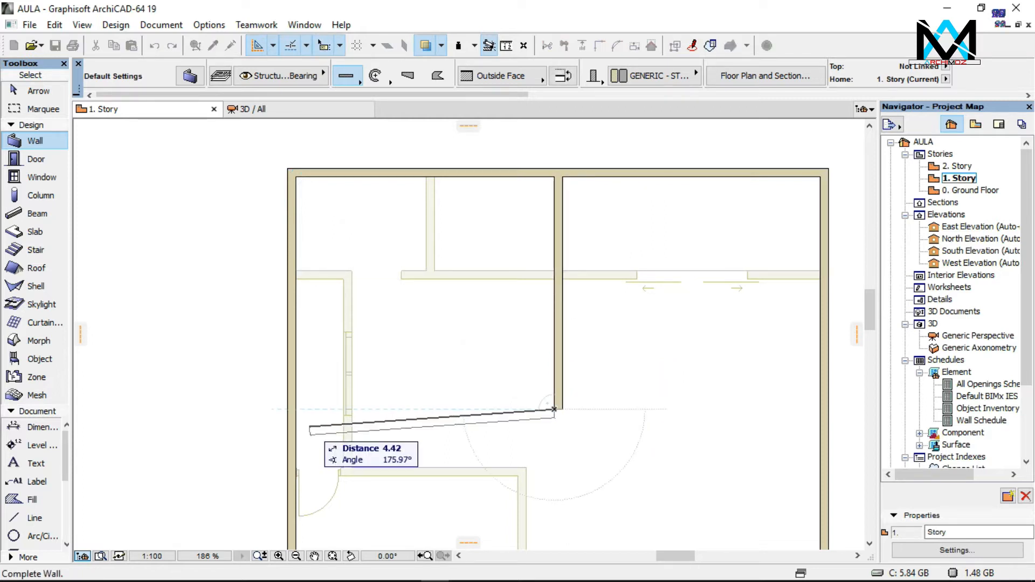
{"action": "left_click", "coordinate": [296, 409]}
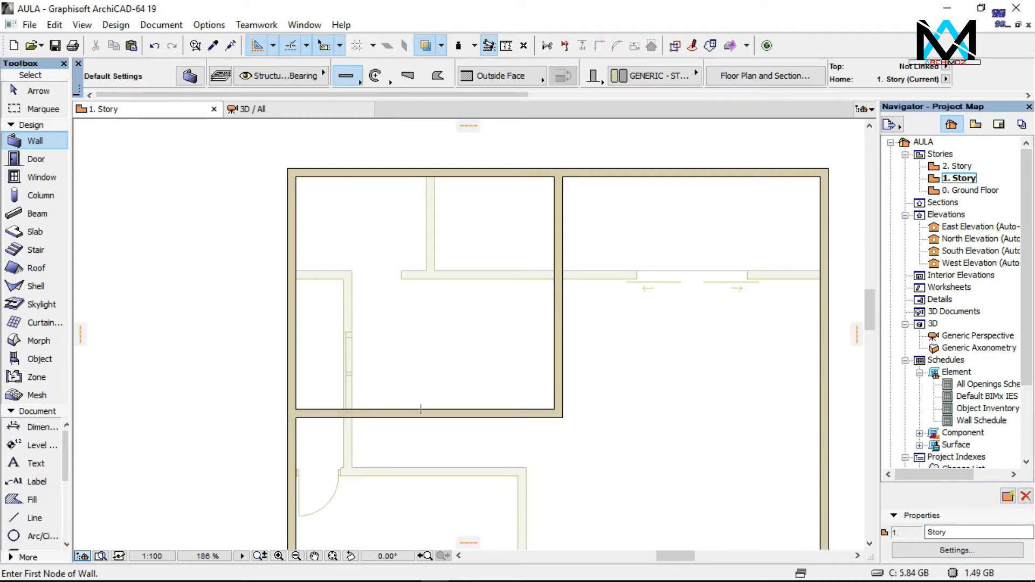
Stretch the horizontal wall below the northwest room east to meet the east exterior wall
{"action": "right_click", "coordinate": [470, 409]}
{"action": "key", "text": "Escape"}
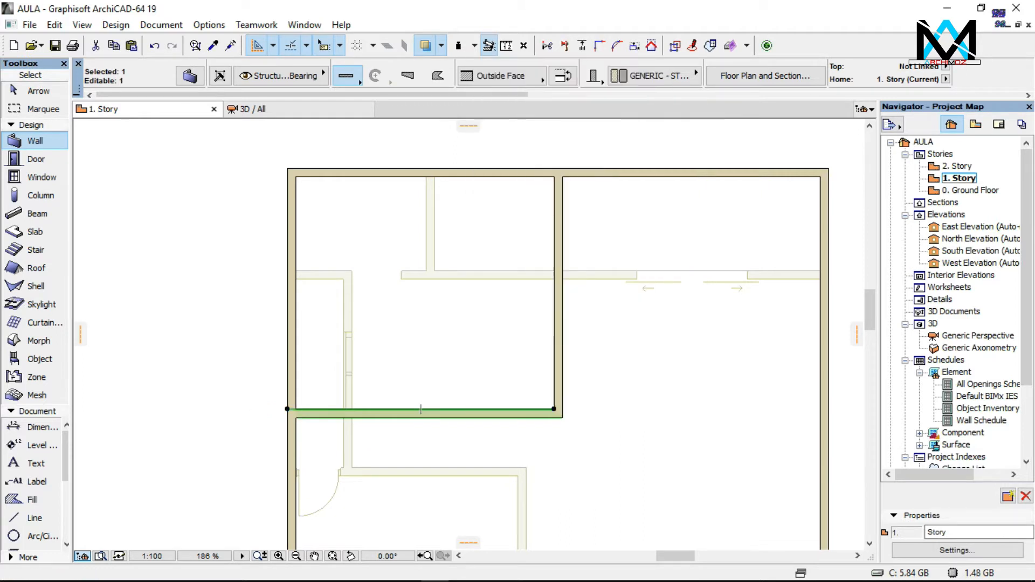
{"action": "scroll", "coordinate": [605, 430], "scroll_direction": "up", "scroll_amount": 2}
{"action": "left_click", "coordinate": [536, 402]}
{"action": "scroll", "coordinate": [536, 403], "scroll_direction": "down", "scroll_amount": 2}
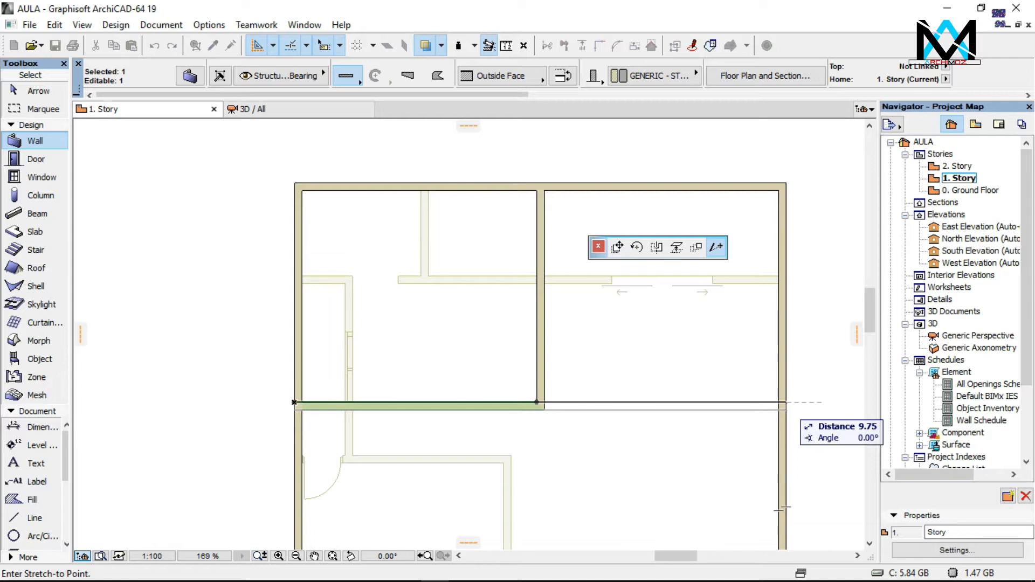
{"action": "left_click", "coordinate": [781, 507]}
{"action": "key", "text": "Escape"}
Show the building in the 3D view to examine the upper-story walls above the ground floor
{"action": "scroll", "coordinate": [540, 211], "scroll_direction": "down", "scroll_amount": 2}
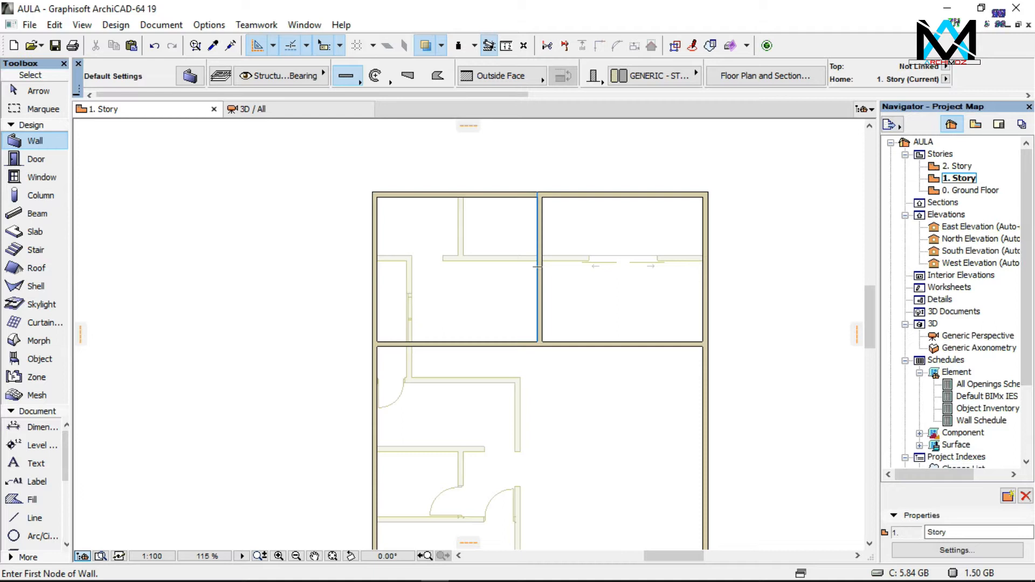
{"action": "scroll", "coordinate": [537, 265], "scroll_direction": "down", "scroll_amount": 2}
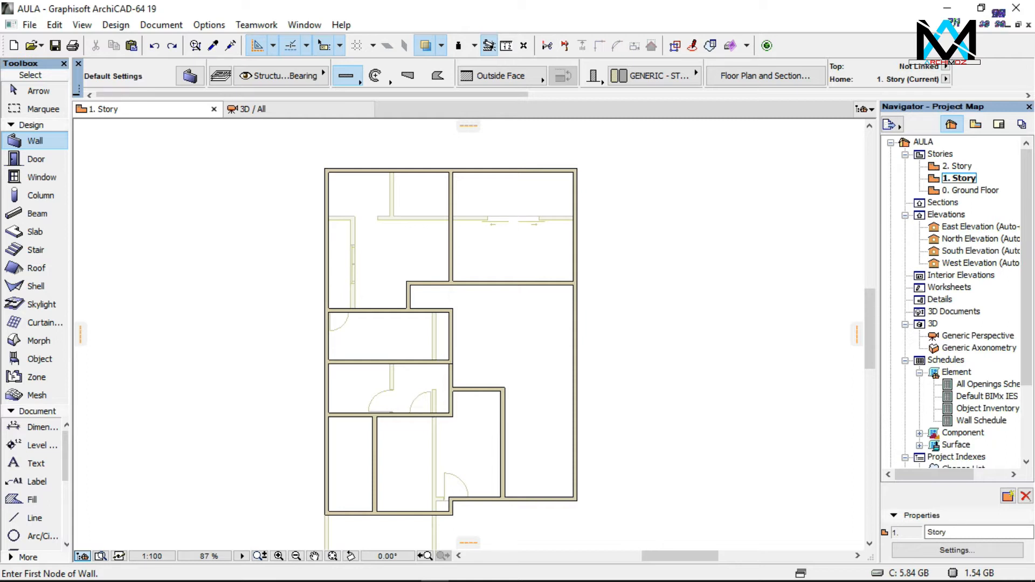
{"action": "left_click", "coordinate": [289, 109]}
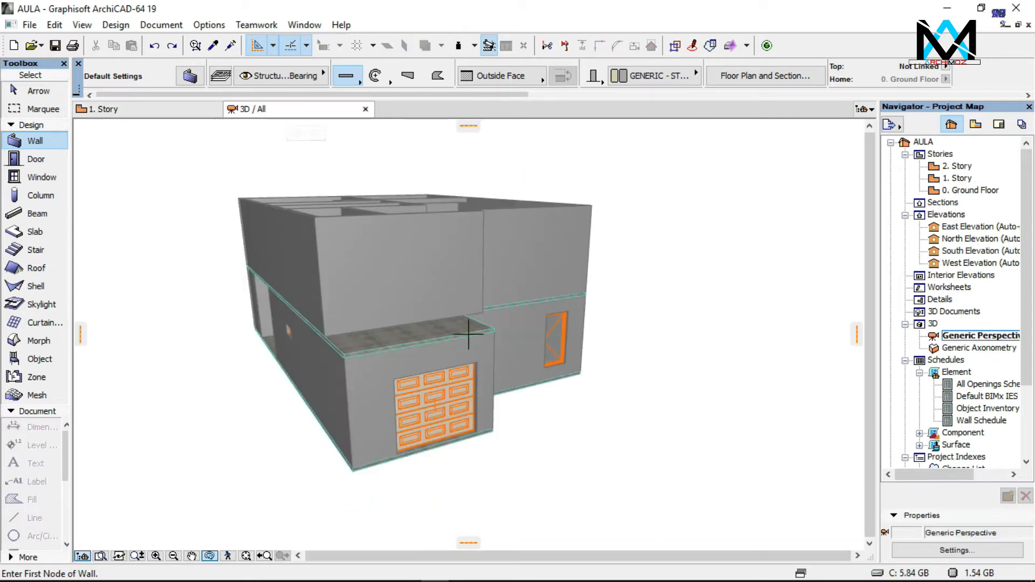
Set the default window to Double Sash Window 19, 1.60 wide and 1.50 high, with a 0.70 sill to Story 1
{"action": "middle_click_drag", "start_coordinate": [468, 334], "coordinate": [345, 309], "text": "shift"}
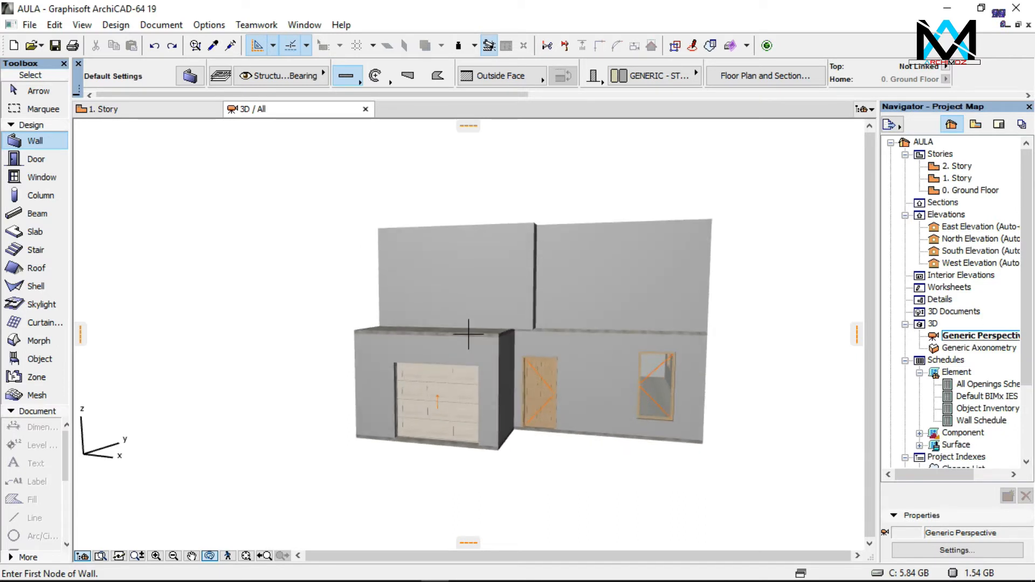
{"action": "middle_click_drag", "start_coordinate": [468, 334], "coordinate": [520, 402], "text": "shift"}
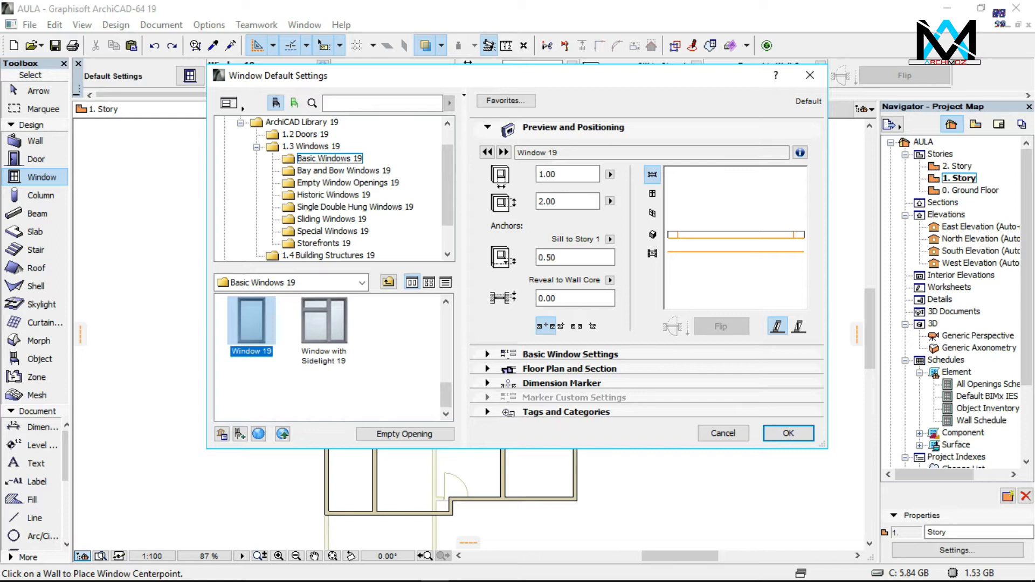
{"action": "left_click", "coordinate": [330, 159]}
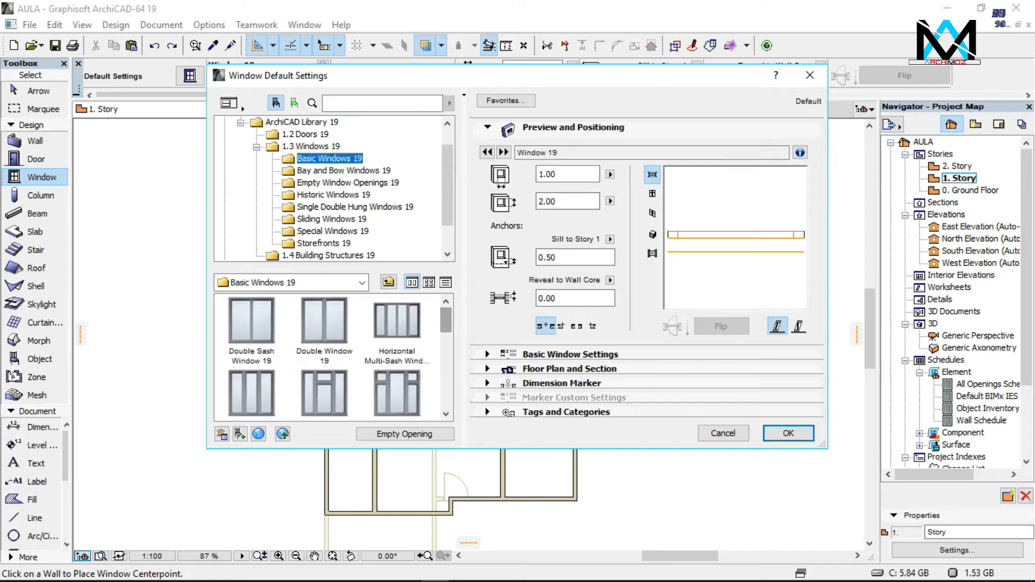
{"action": "left_click", "coordinate": [252, 323]}
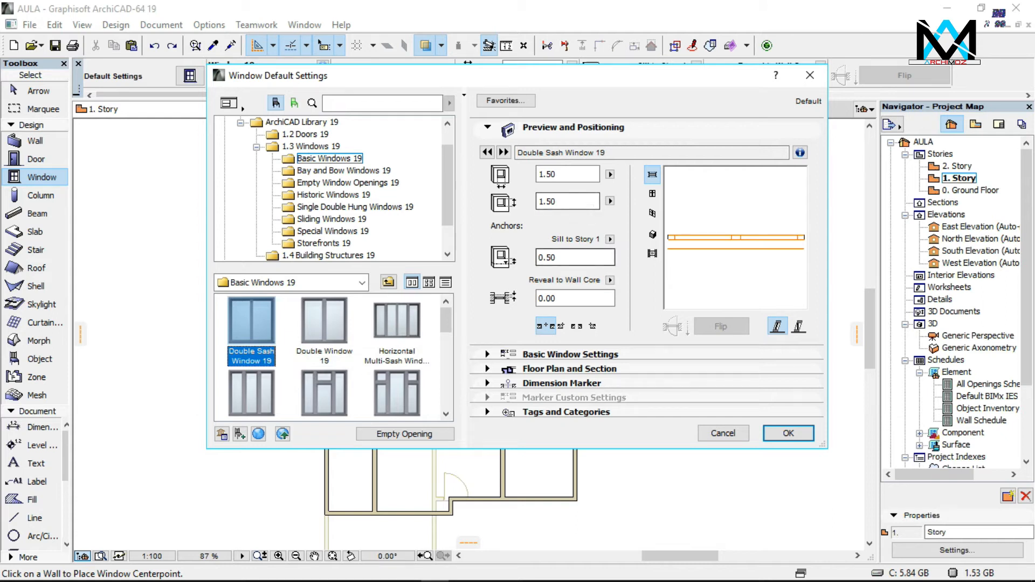
{"action": "left_click", "coordinate": [567, 258]}
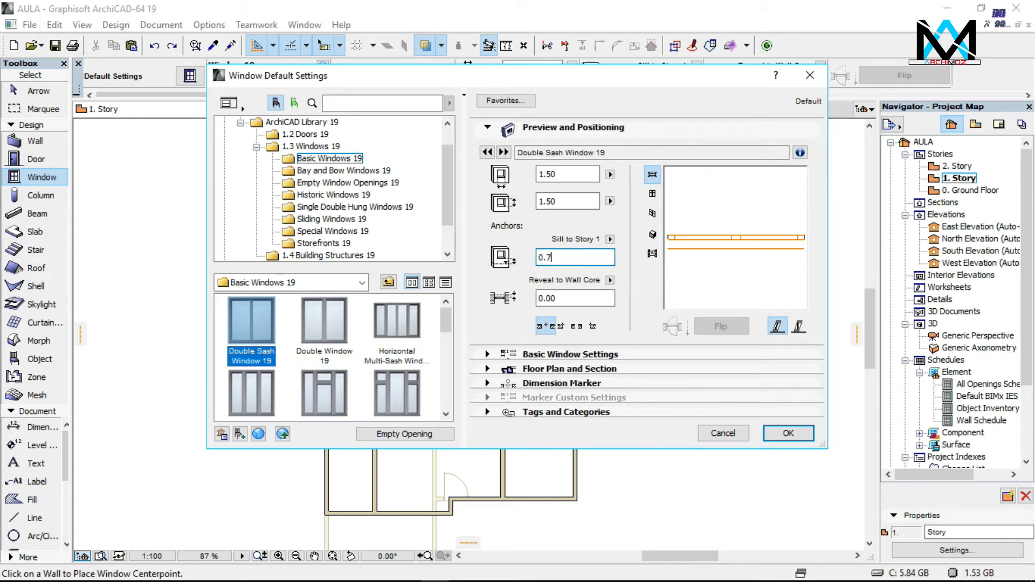
{"action": "left_click", "coordinate": [567, 174]}
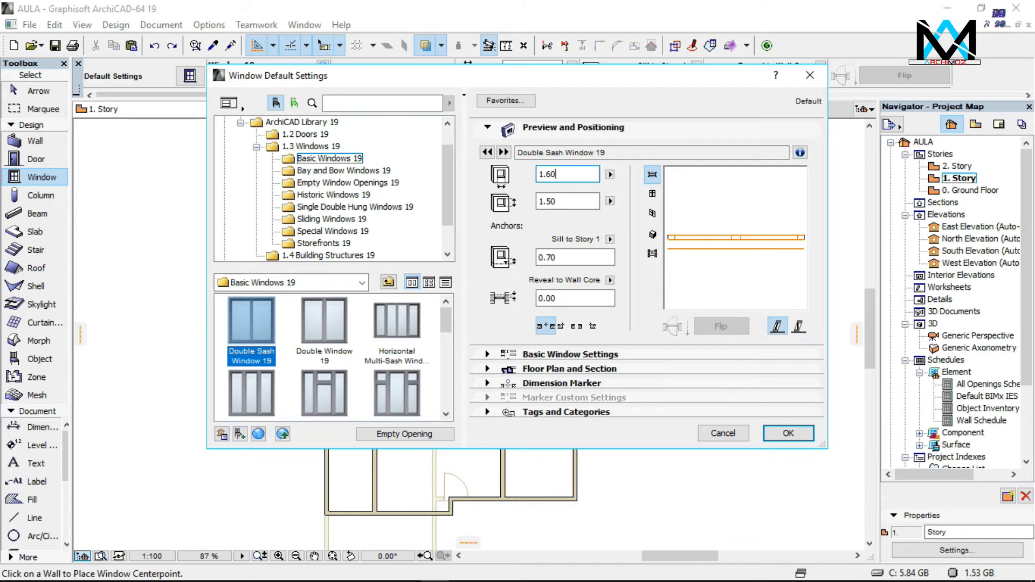
{"action": "left_click", "coordinate": [788, 433]}
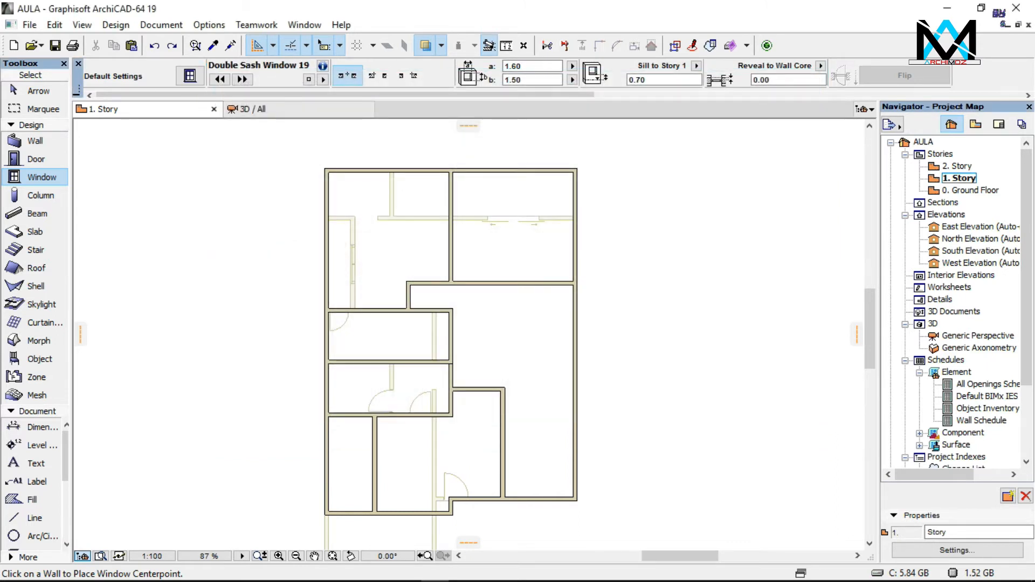
Place double sash windows in the east and north exterior walls of the northeast room
{"action": "scroll", "coordinate": [536, 130], "scroll_direction": "up", "scroll_amount": 2}
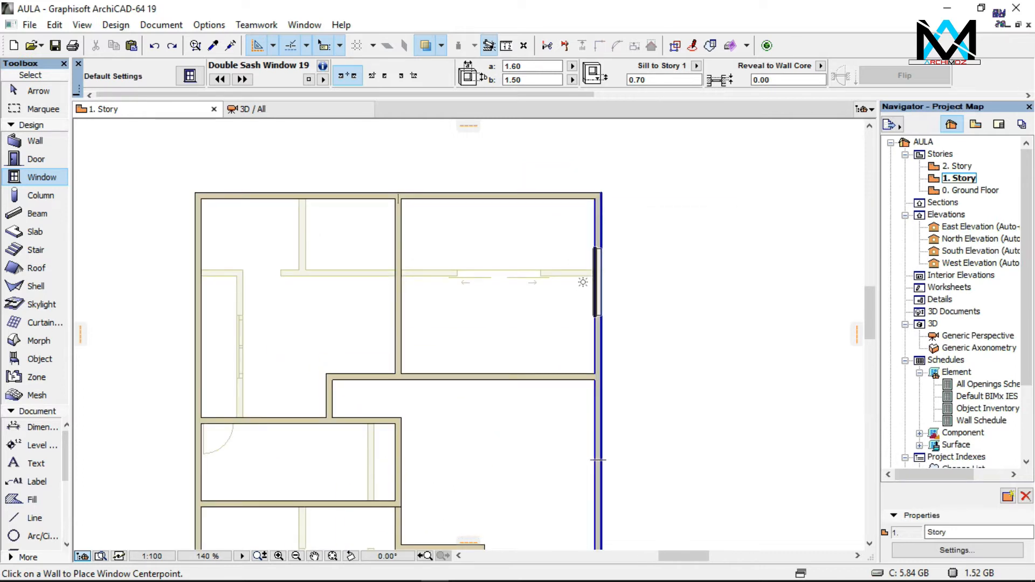
{"action": "left_click", "coordinate": [583, 282]}
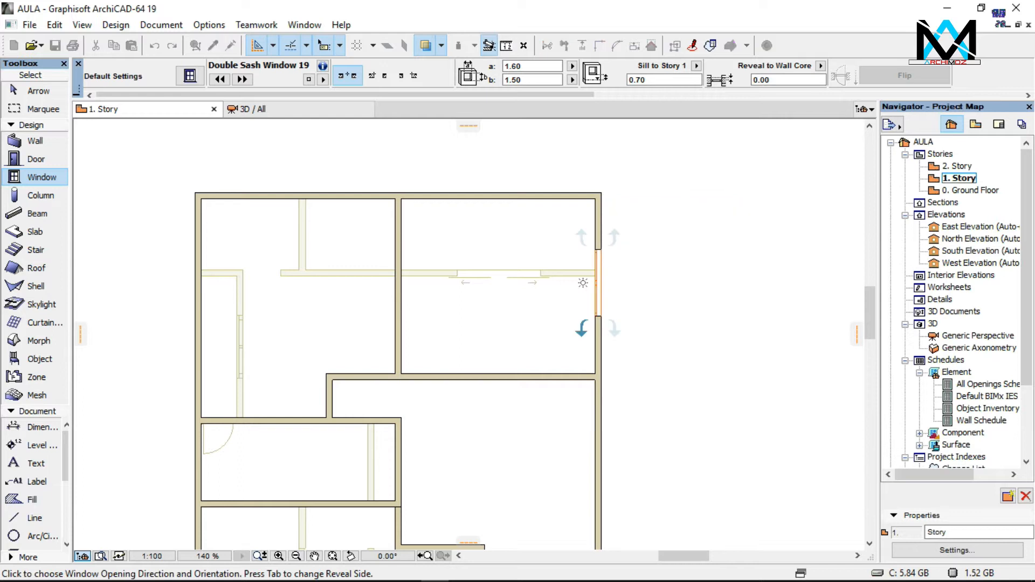
{"action": "left_click", "coordinate": [581, 328]}
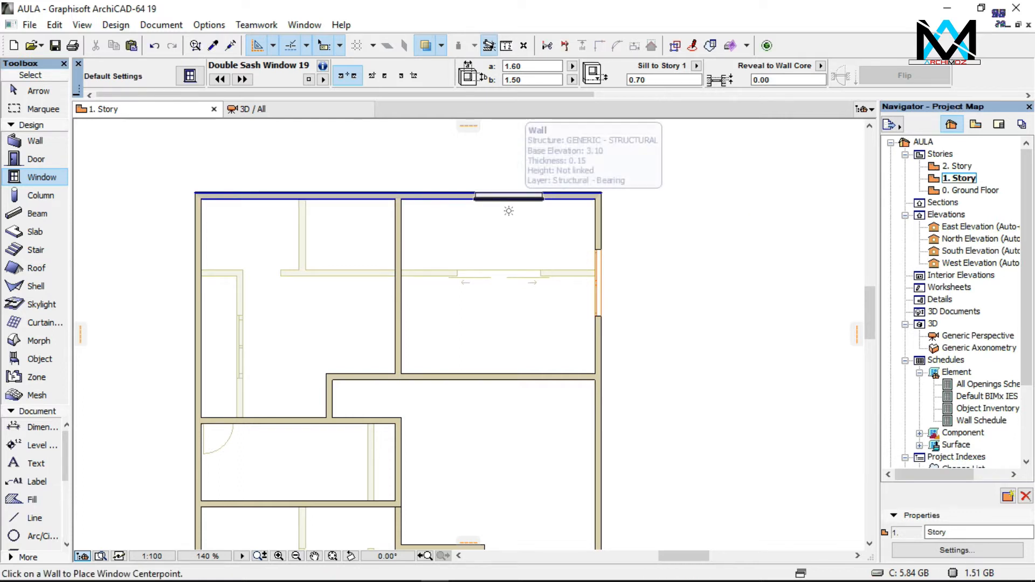
{"action": "left_click", "coordinate": [508, 195]}
{"action": "left_click", "coordinate": [507, 210]}
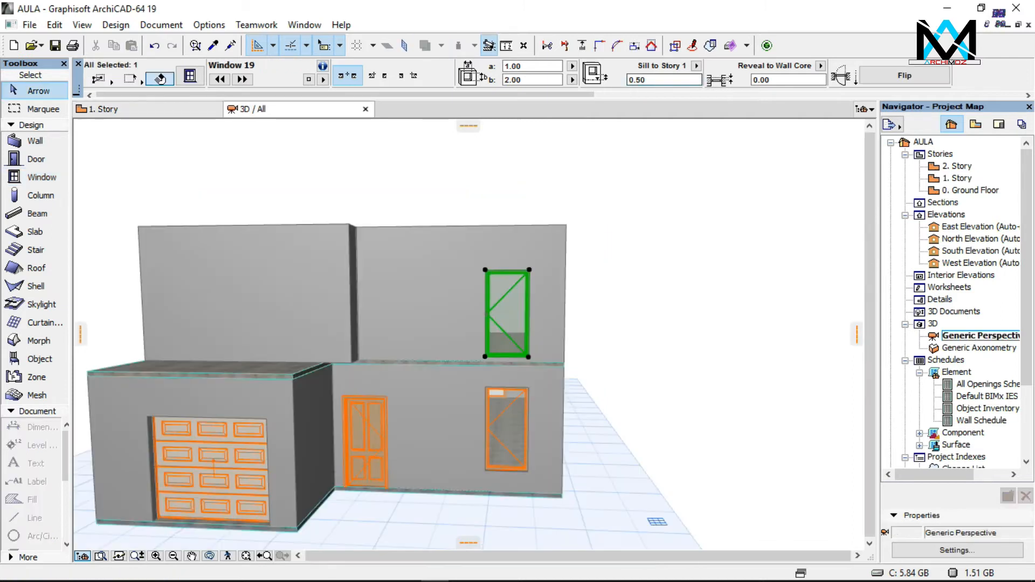
Raise the sill of the selected upper-story front window in the 3D view and deselect it
{"action": "key", "text": "Return"}
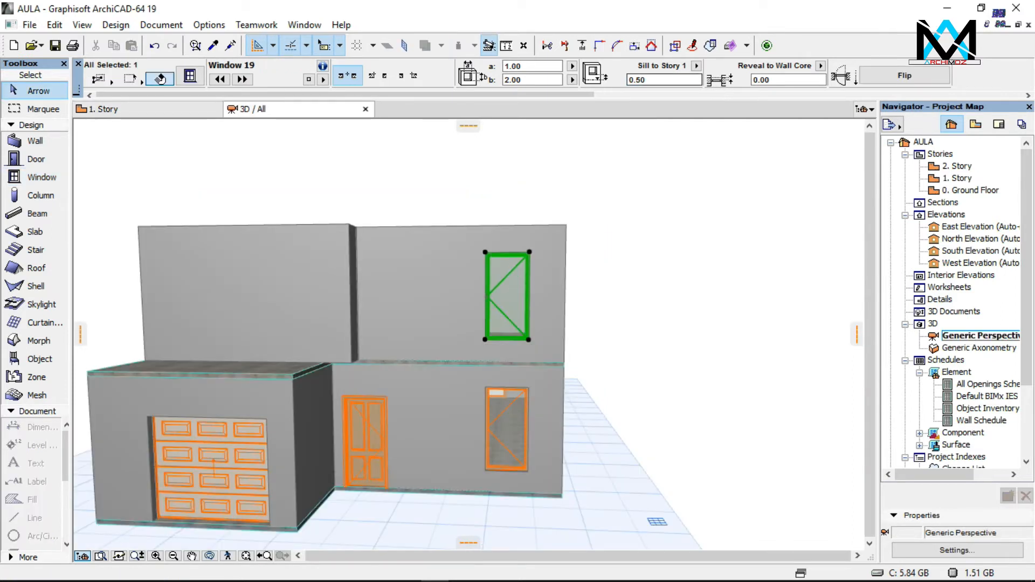
{"action": "left_click", "coordinate": [647, 79]}
{"action": "key", "text": "Escape"}
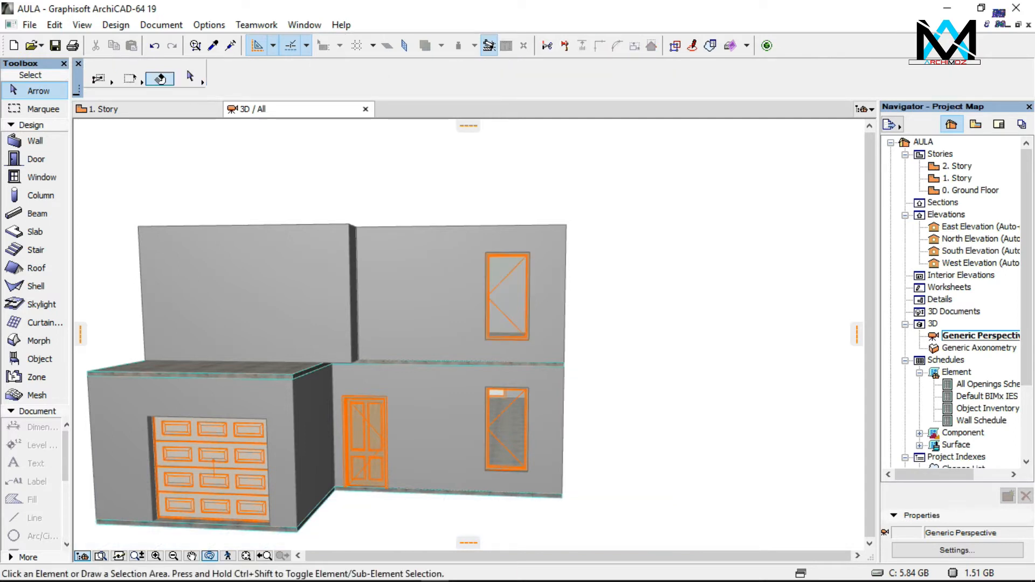
Examine the upper-story rooms and their windows from above in the 3D view
{"action": "middle_click_drag", "start_coordinate": [468, 323], "coordinate": [517, 410], "text": "shift"}
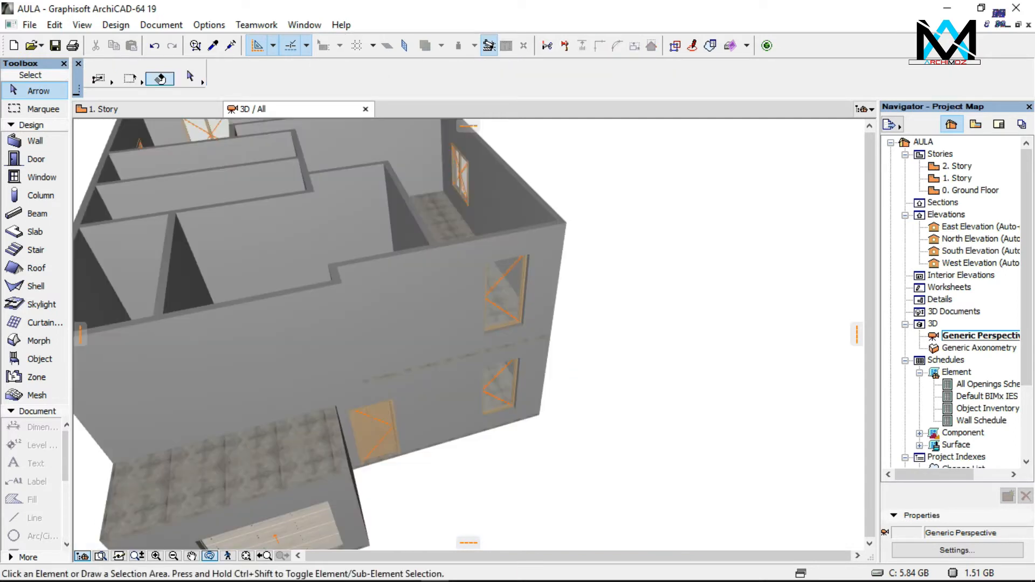
{"action": "scroll", "coordinate": [468, 334], "scroll_direction": "down", "scroll_amount": 3}
{"action": "scroll", "coordinate": [468, 334], "scroll_direction": "down", "scroll_amount": 3}
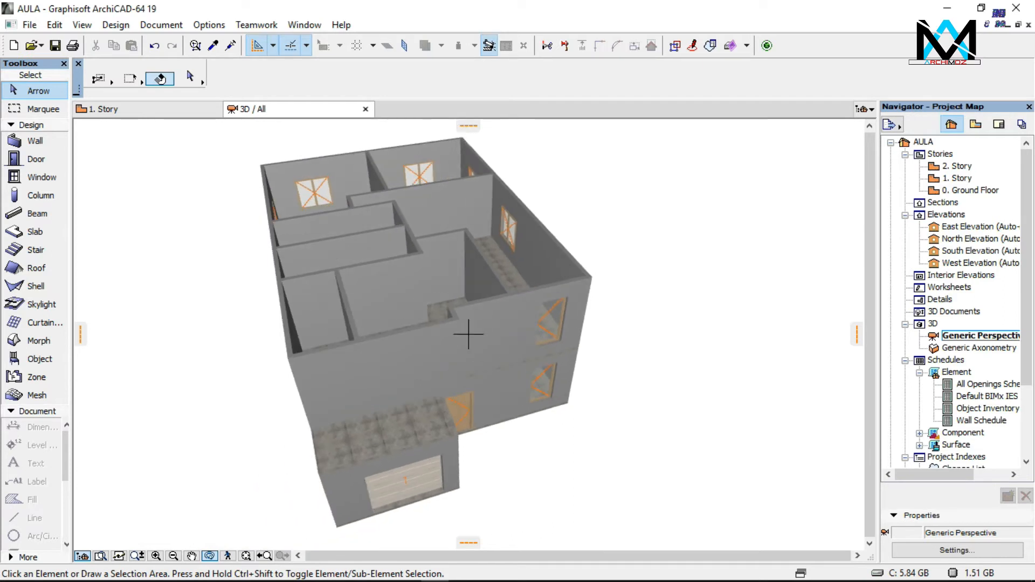
{"action": "scroll", "coordinate": [469, 335], "scroll_direction": "down", "scroll_amount": 3}
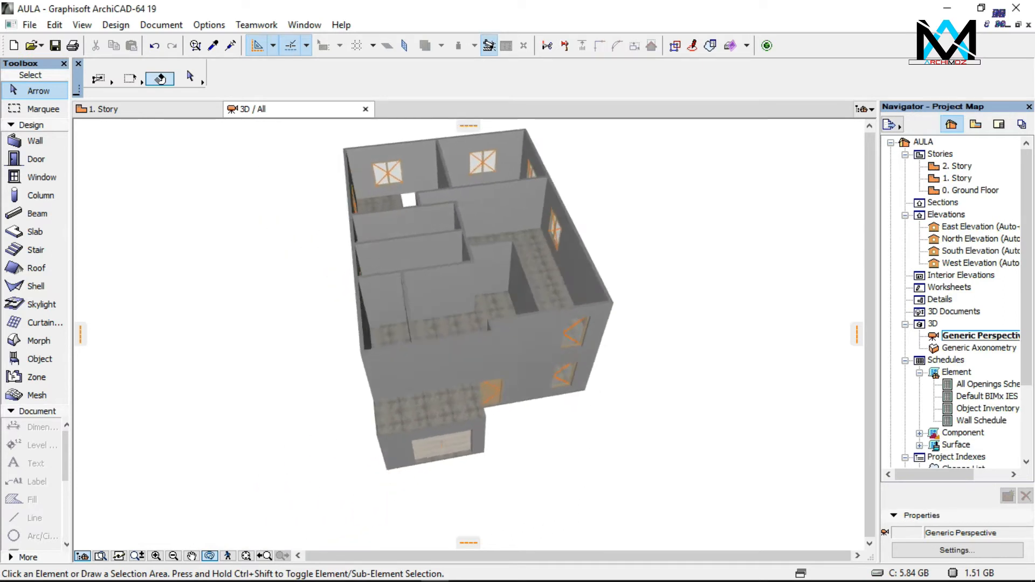
{"action": "middle_click_drag", "start_coordinate": [468, 334], "coordinate": [439, 342], "text": "shift"}
Return to the 1. Story plan and choose Door 19 from Hinged Doors 19 as the default door
{"action": "key", "text": "F2"}
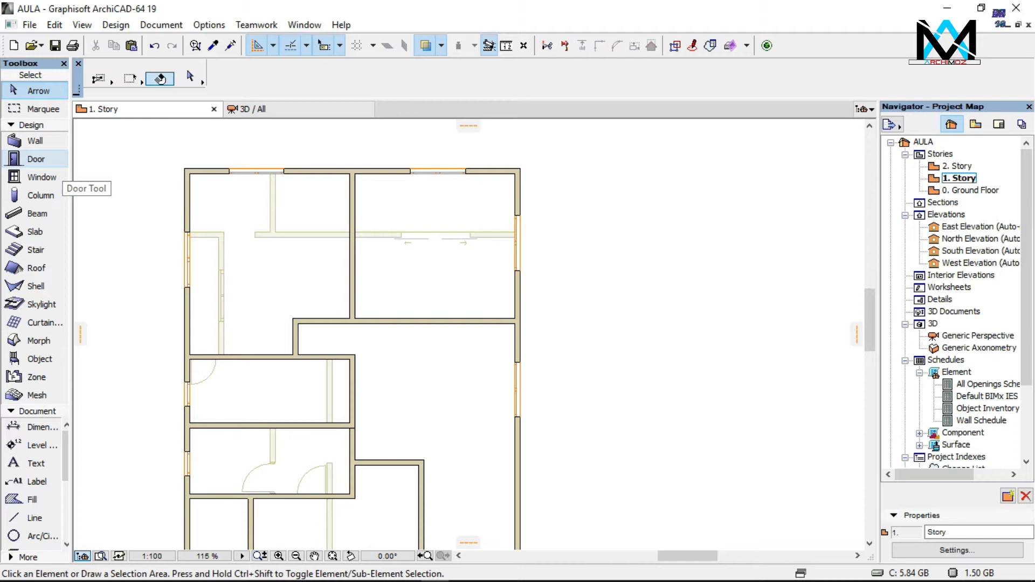
{"action": "left_click", "coordinate": [36, 159]}
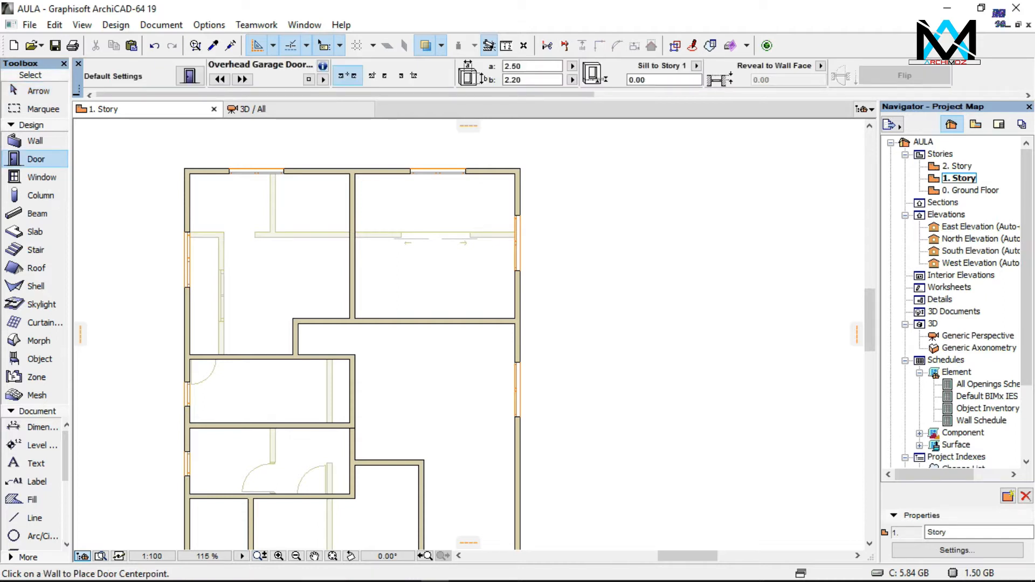
{"action": "key", "text": "ctrl+t"}
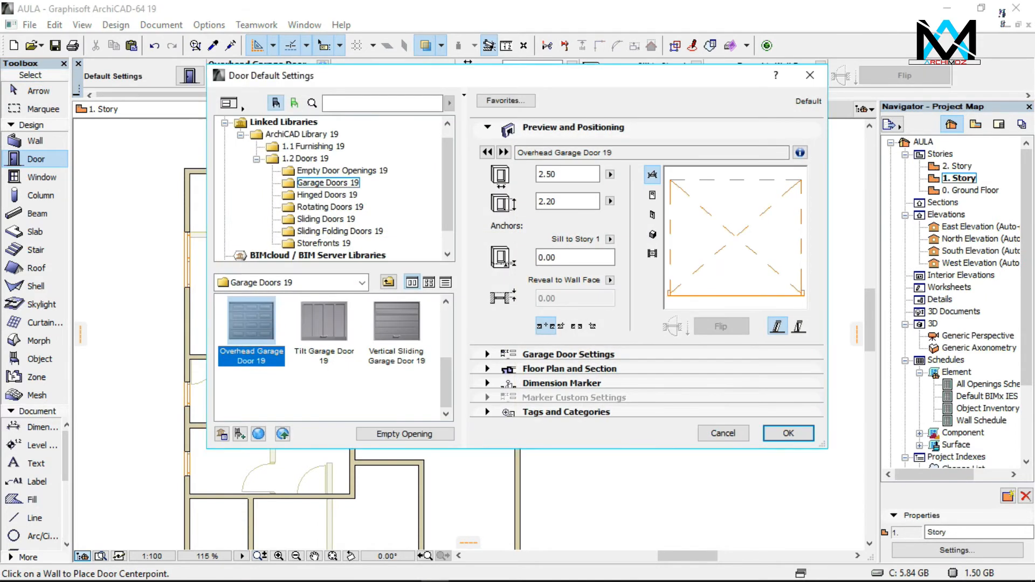
{"action": "left_click", "coordinate": [342, 171]}
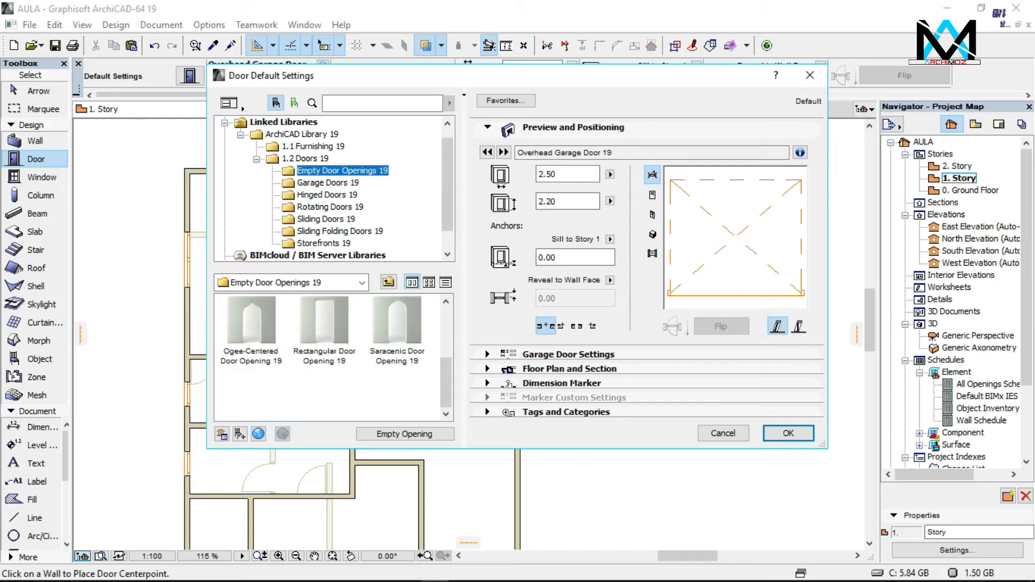
{"action": "left_click", "coordinate": [328, 182]}
{"action": "left_click", "coordinate": [327, 196]}
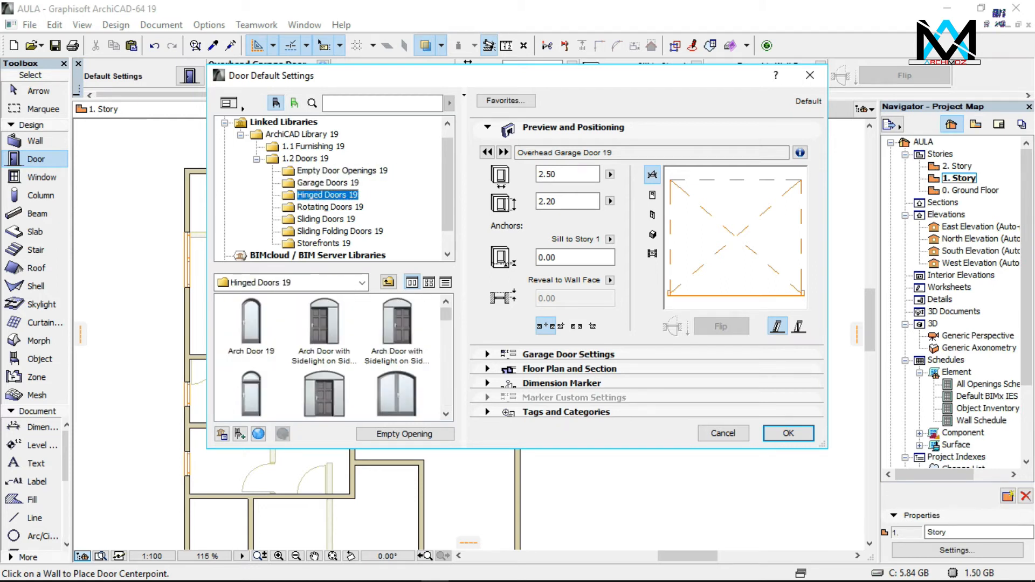
{"action": "scroll", "coordinate": [331, 356], "scroll_direction": "down", "scroll_amount": 4}
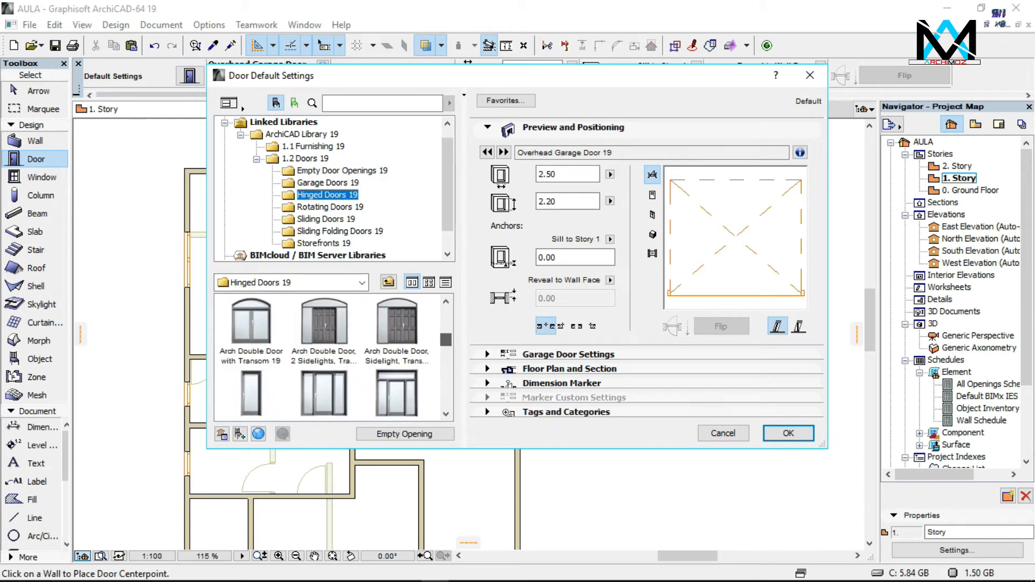
{"action": "left_click", "coordinate": [251, 329]}
{"action": "left_click", "coordinate": [251, 329]}
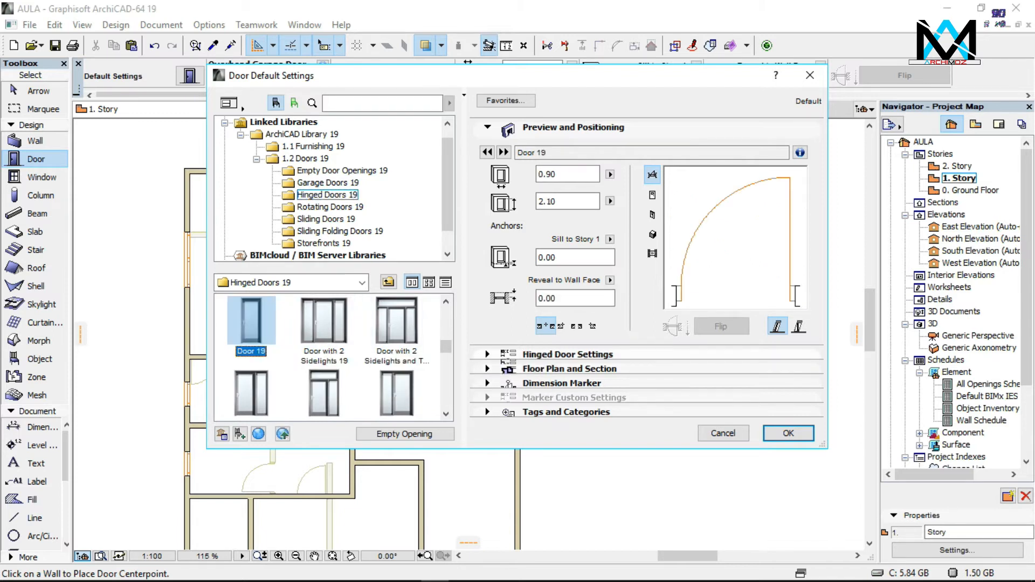
Give the default hinged door a Style 2 leaf and a height of 2.20
{"action": "left_click", "coordinate": [567, 354]}
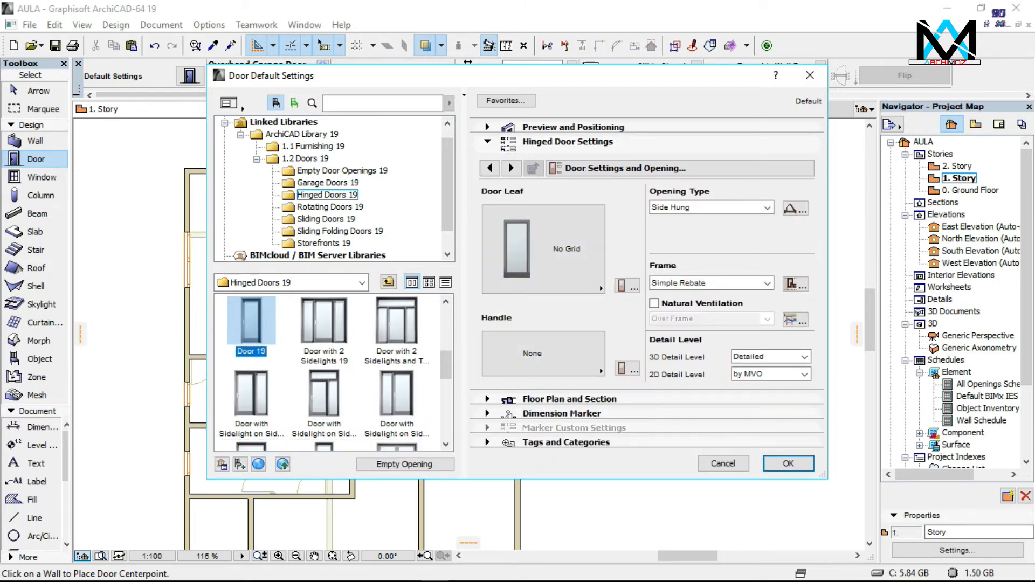
{"action": "left_click", "coordinate": [543, 249]}
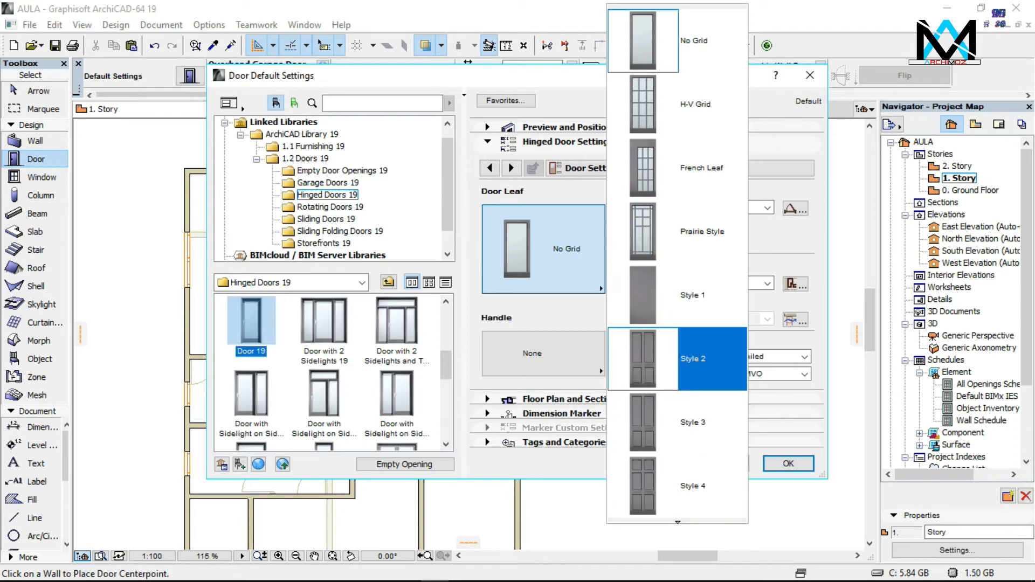
{"action": "left_click", "coordinate": [693, 359]}
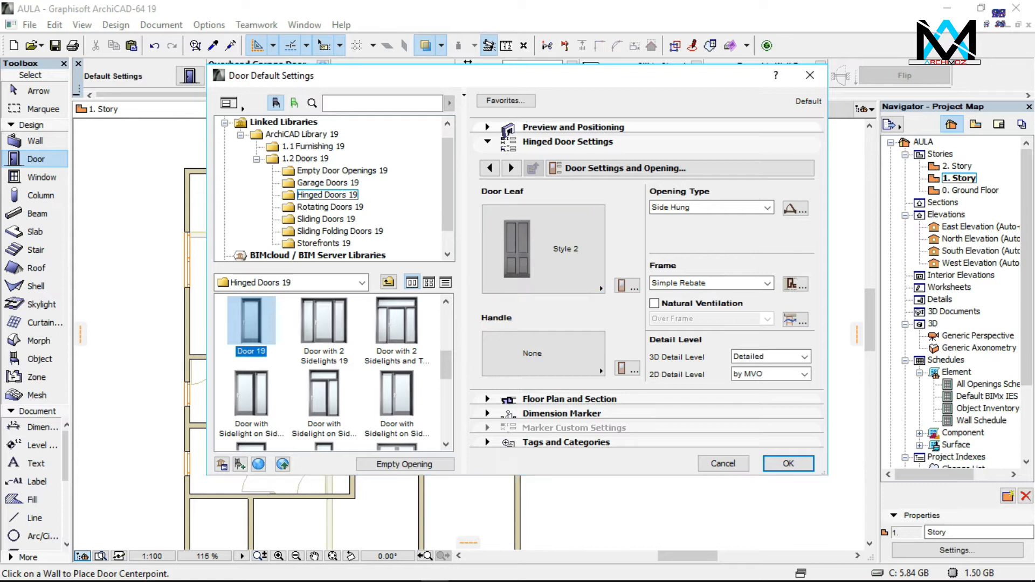
{"action": "left_click", "coordinate": [573, 126]}
{"action": "left_click", "coordinate": [561, 201]}
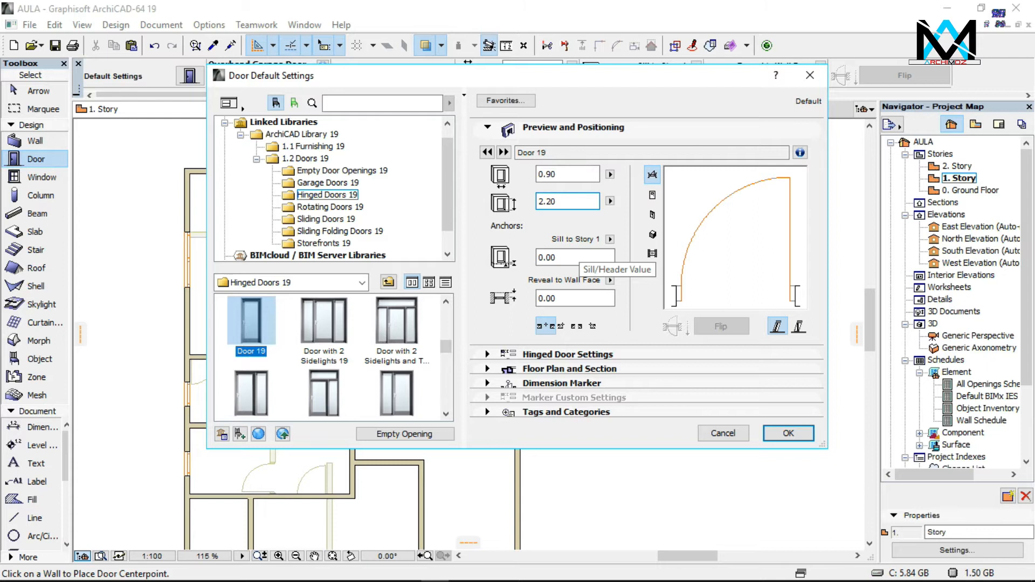
{"action": "key", "text": "Return"}
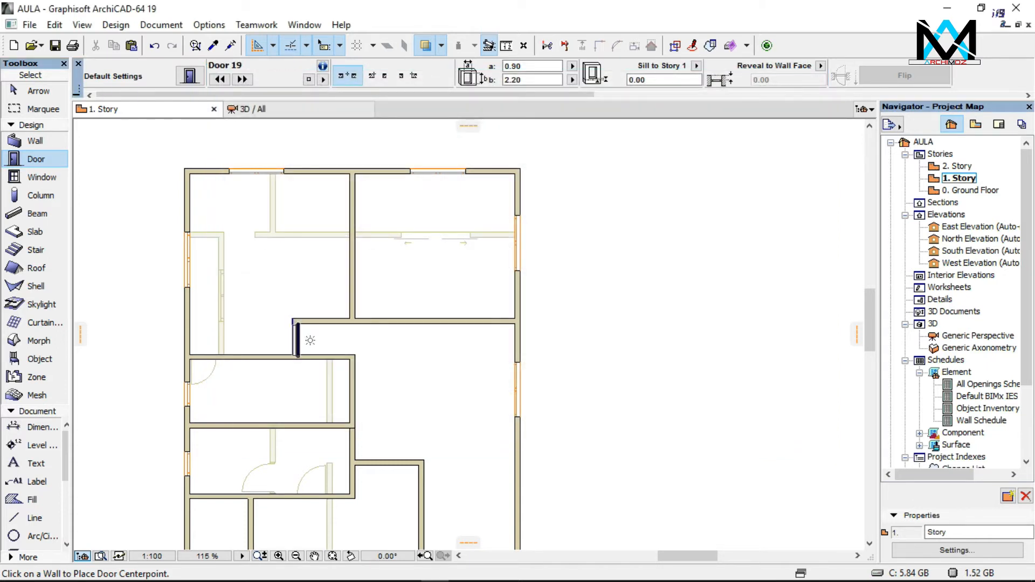
Place a door in the northwest room's short vertical wall, swinging west, and another at the adjacent horizontal wall's east end, swinging south
{"action": "scroll", "coordinate": [310, 340], "scroll_direction": "up", "scroll_amount": 3}
{"action": "scroll", "coordinate": [291, 337], "scroll_direction": "up", "scroll_amount": 5}
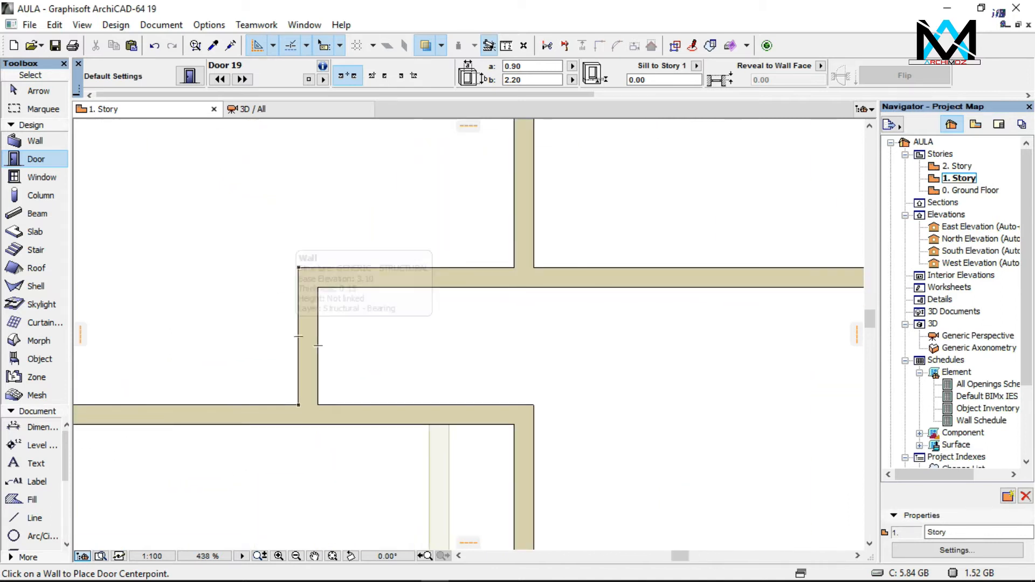
{"action": "left_click", "coordinate": [286, 346]}
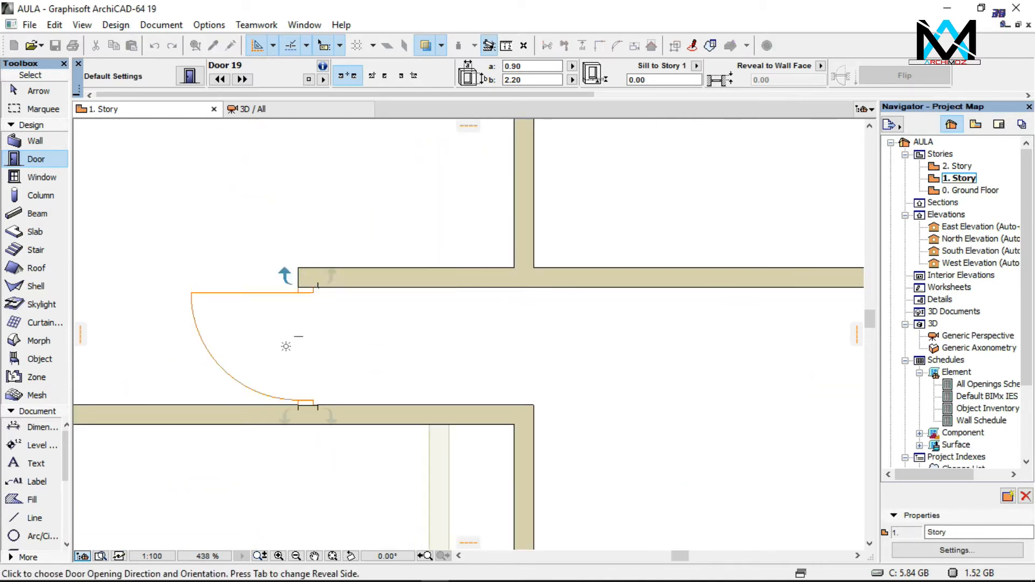
{"action": "left_click", "coordinate": [286, 346]}
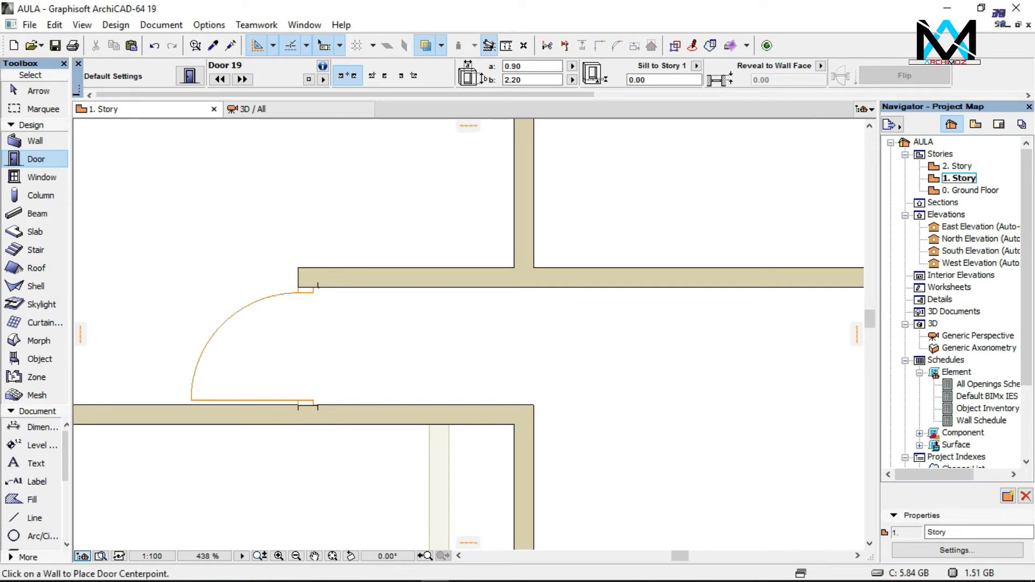
{"action": "left_click", "coordinate": [455, 436]}
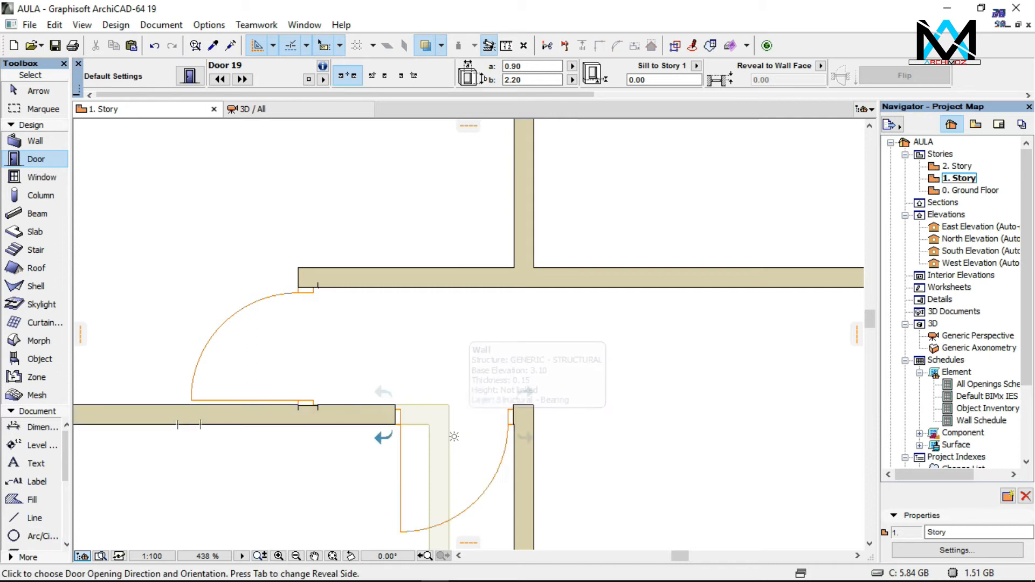
{"action": "left_click", "coordinate": [455, 437]}
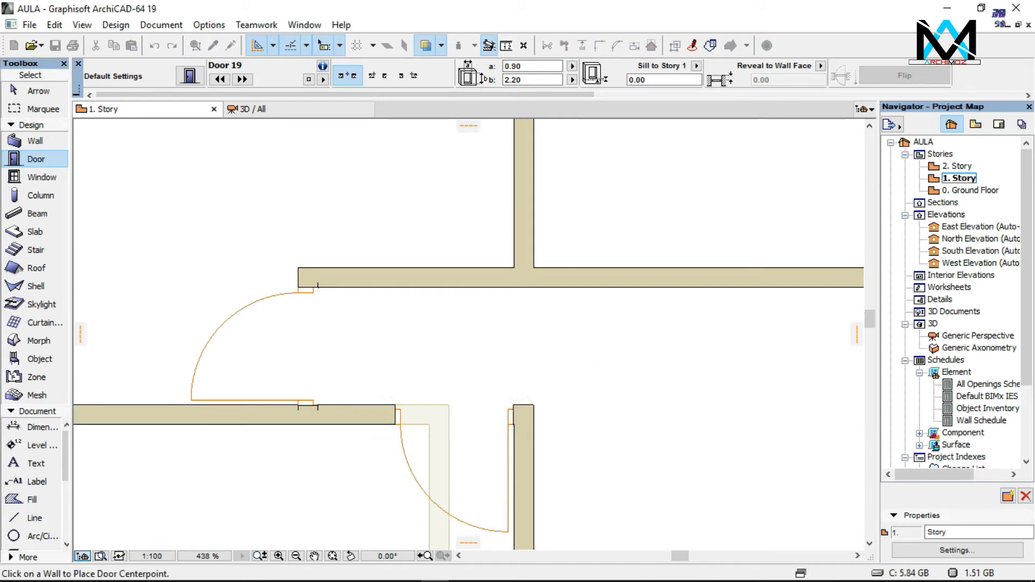
Place a hinged door near the east end of the short horizontal wall beside the stepped corner, hinged east and swinging south
{"action": "scroll", "coordinate": [450, 398], "scroll_direction": "down", "scroll_amount": 1}
{"action": "scroll", "coordinate": [447, 391], "scroll_direction": "up", "scroll_amount": 2}
{"action": "scroll", "coordinate": [415, 221], "scroll_direction": "down", "scroll_amount": 5}
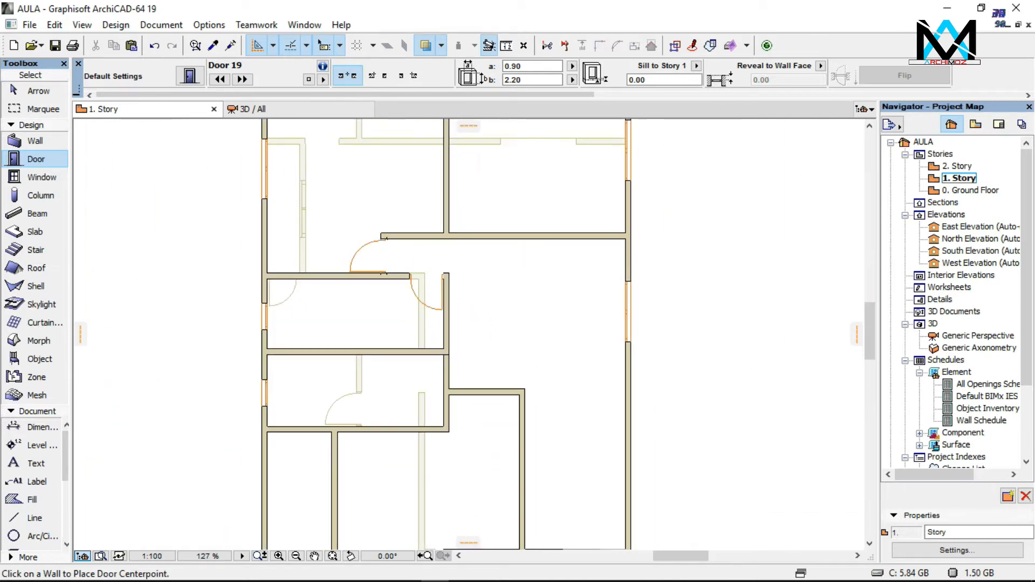
{"action": "scroll", "coordinate": [463, 417], "scroll_direction": "up", "scroll_amount": 3}
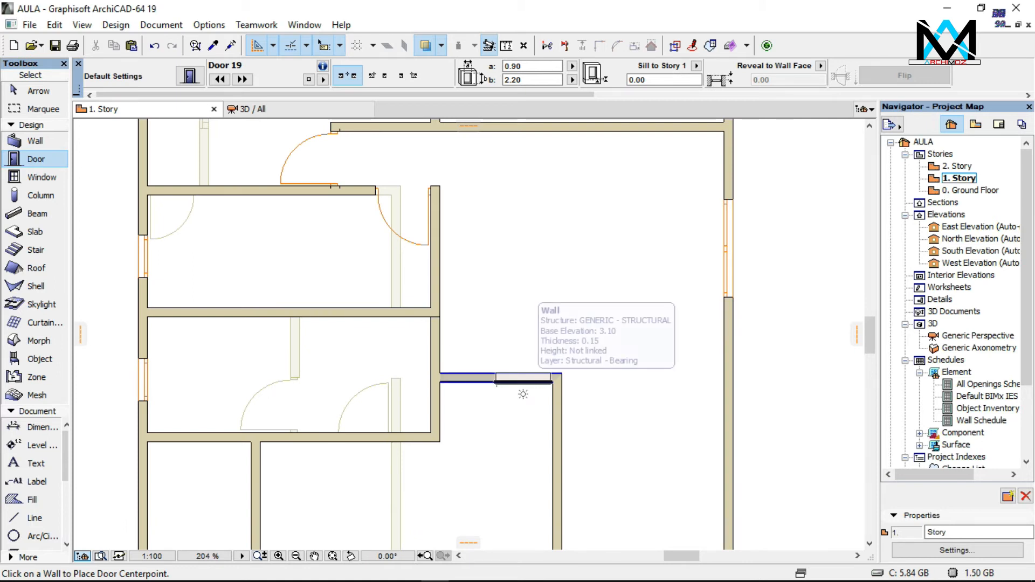
{"action": "left_click", "coordinate": [523, 394]}
{"action": "left_click", "coordinate": [523, 394]}
{"action": "scroll", "coordinate": [465, 480], "scroll_direction": "down", "scroll_amount": 2}
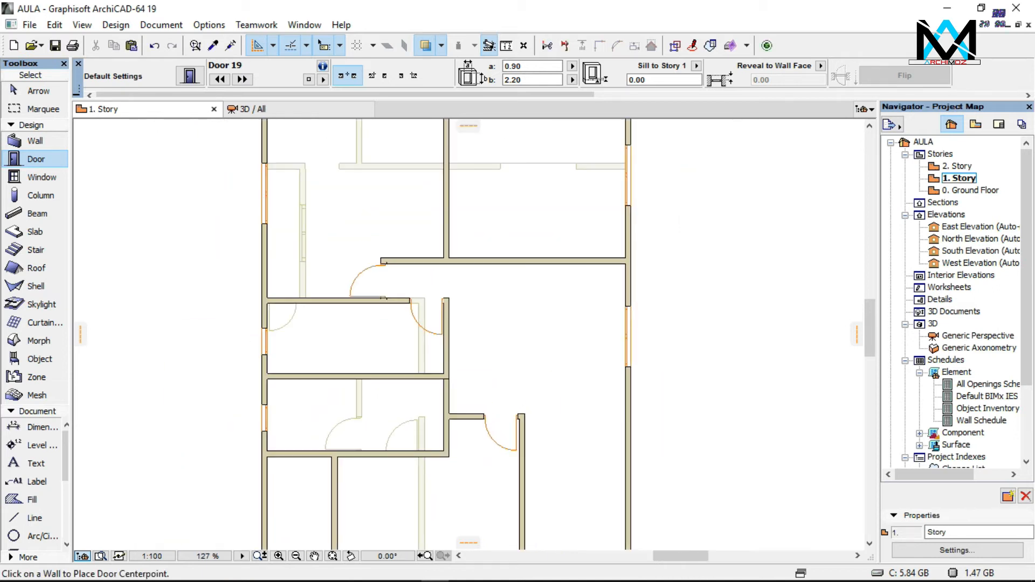
Place a hinged door at the west end of the northeast room's south wall, hinged west and swinging north into the room
{"action": "scroll", "coordinate": [466, 272], "scroll_direction": "up", "scroll_amount": 2}
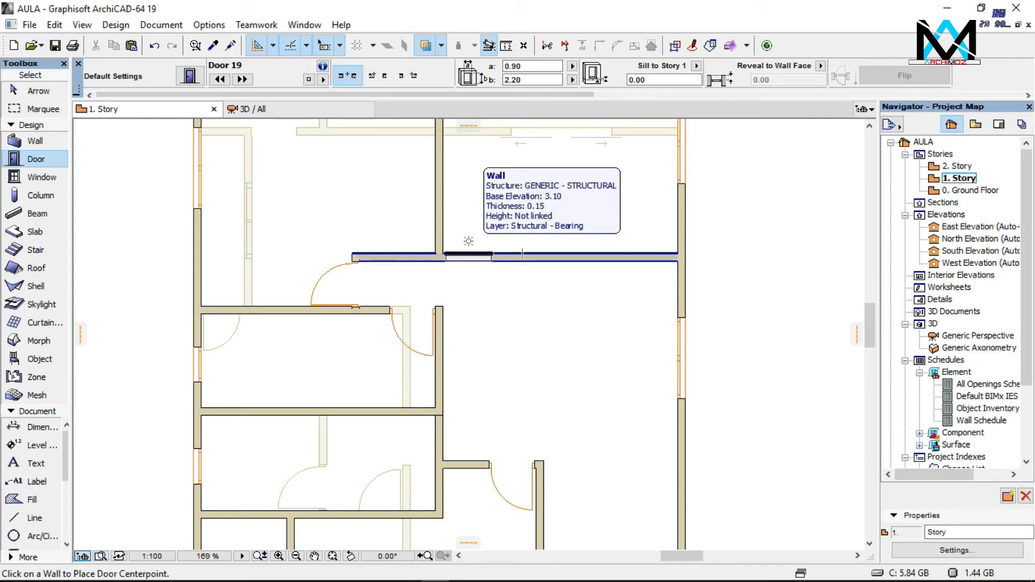
{"action": "left_click", "coordinate": [468, 256]}
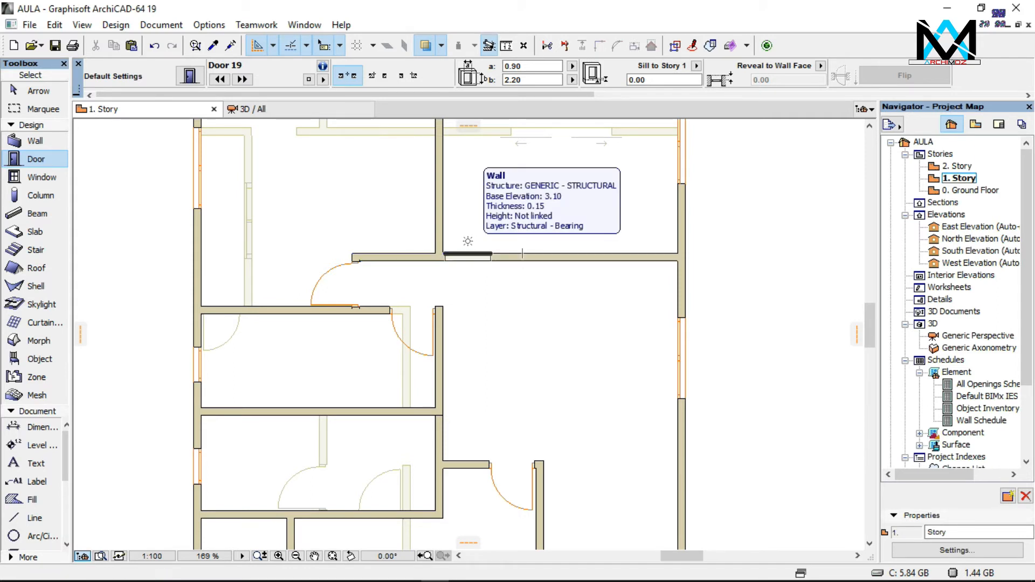
{"action": "left_click", "coordinate": [429, 236]}
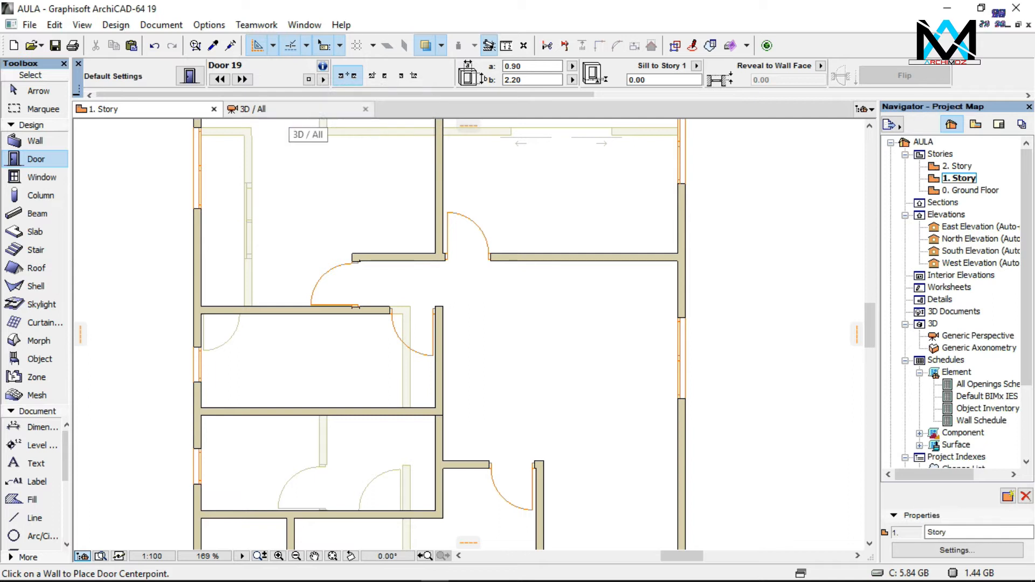
Examine the placed interior doors on the upper story from several angles in the 3D view
{"action": "left_click", "coordinate": [291, 109]}
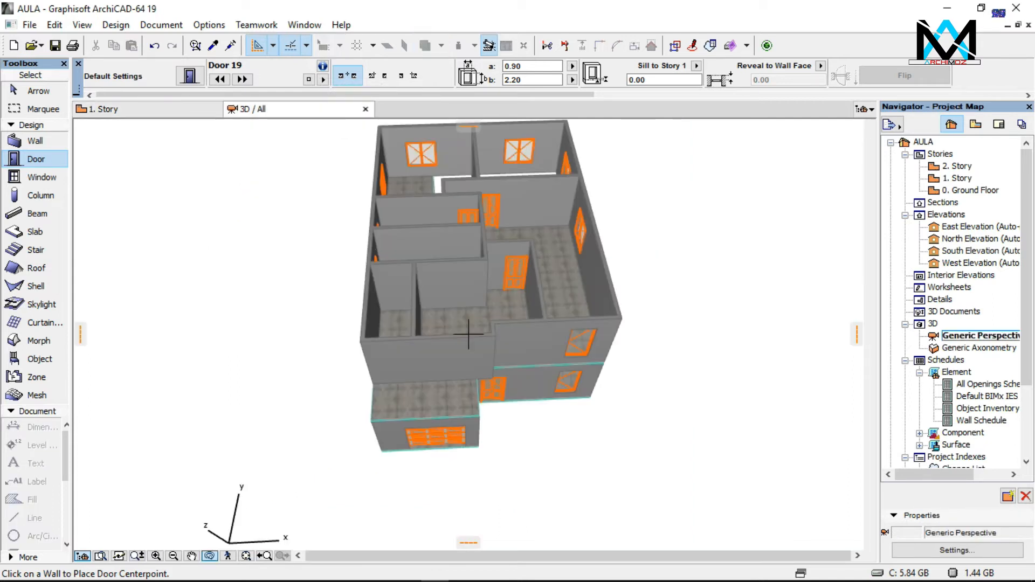
{"action": "scroll", "coordinate": [468, 334], "scroll_direction": "up", "scroll_amount": 5}
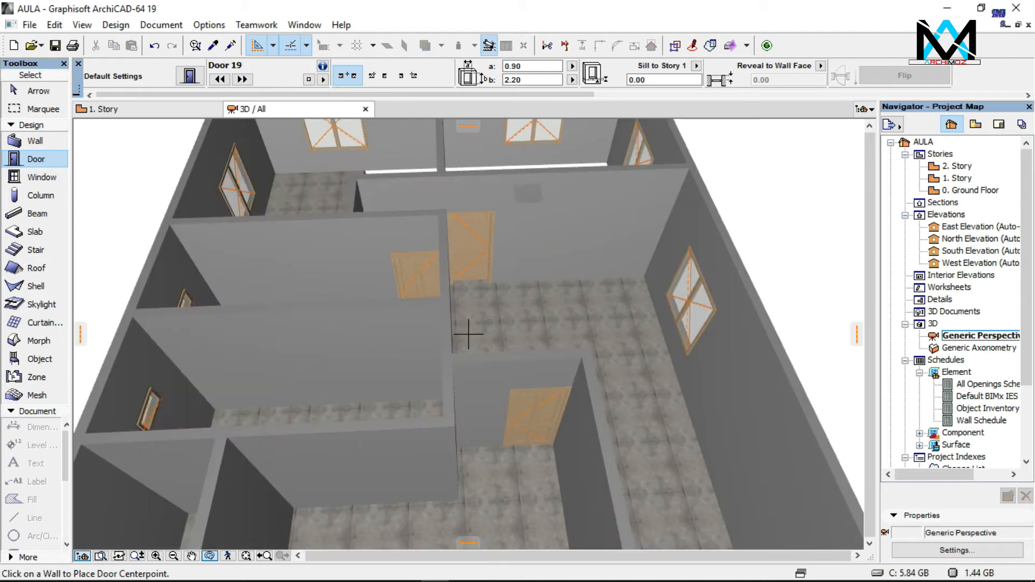
{"action": "middle_click_drag", "start_coordinate": [468, 335], "coordinate": [469, 334], "text": "shift"}
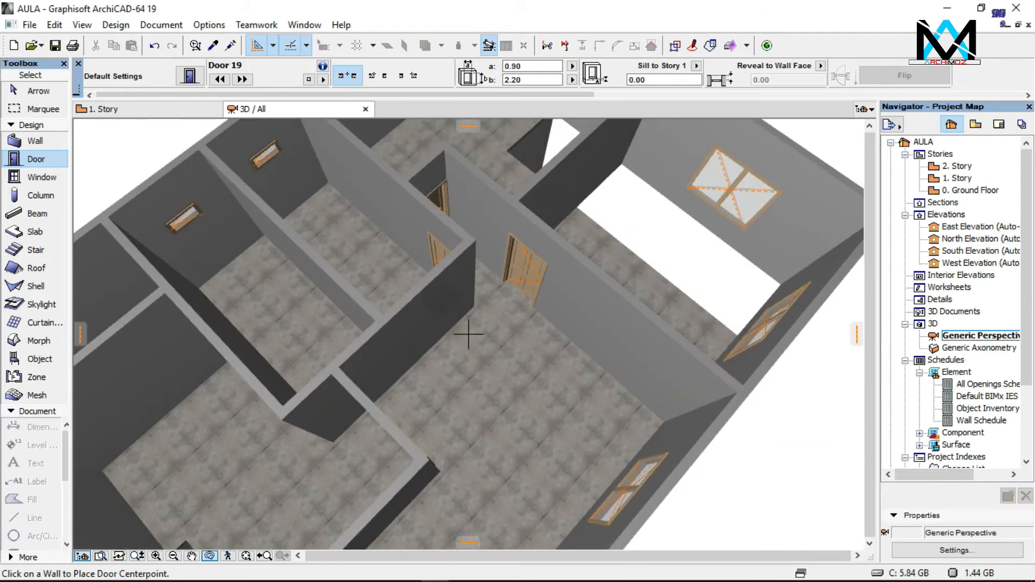
{"action": "middle_click_drag", "start_coordinate": [468, 334], "coordinate": [469, 334], "text": "shift"}
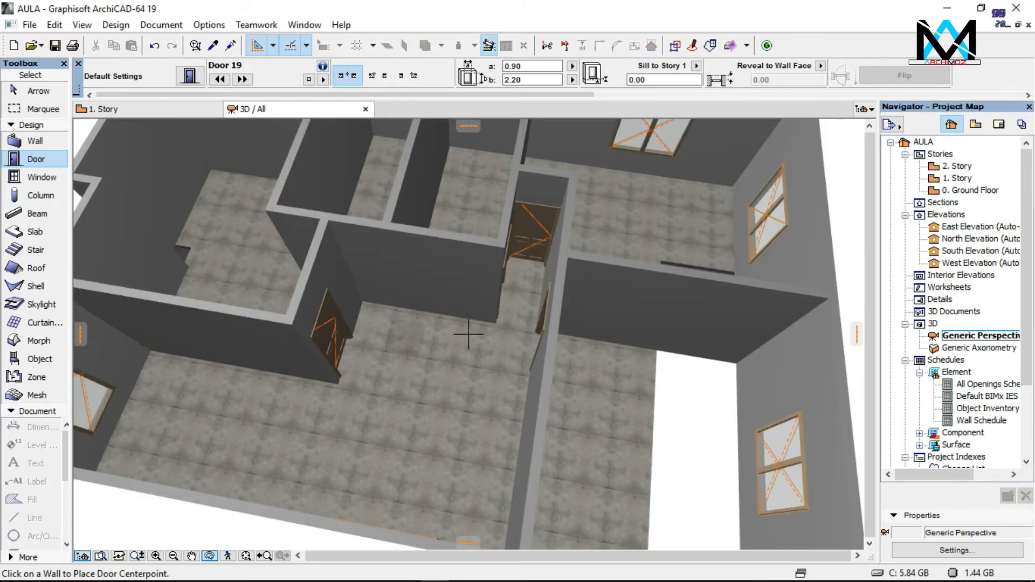
{"action": "scroll", "coordinate": [468, 334], "scroll_direction": "up", "scroll_amount": 3}
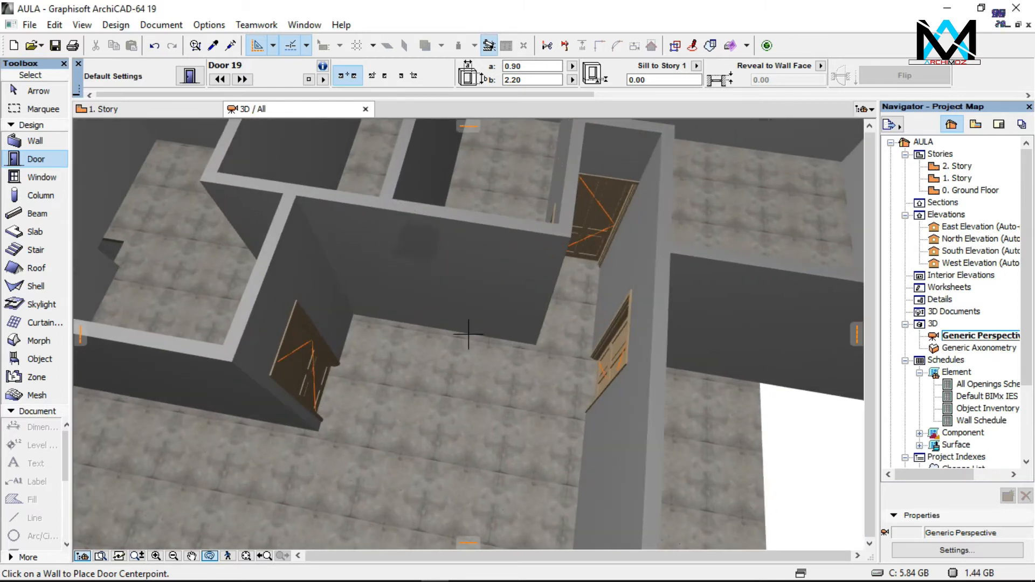
{"action": "middle_click_drag", "start_coordinate": [468, 334], "coordinate": [381, 295], "text": "shift"}
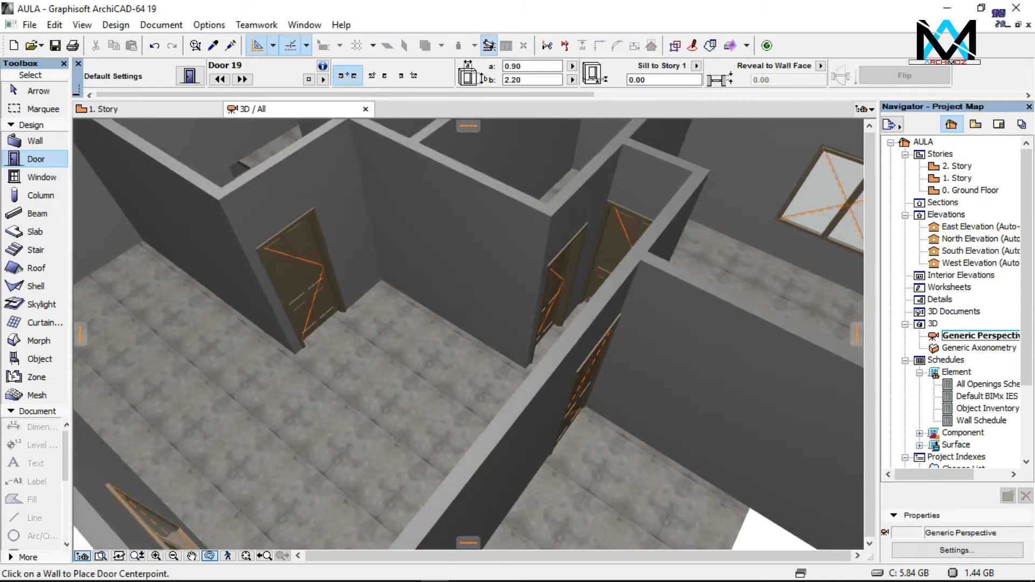
Return to the 1. Story plan and place a door in the southwest room's north wall beside the partition, hinged east and swinging north
{"action": "key", "text": "F2"}
{"action": "left_click", "coordinate": [380, 295]}
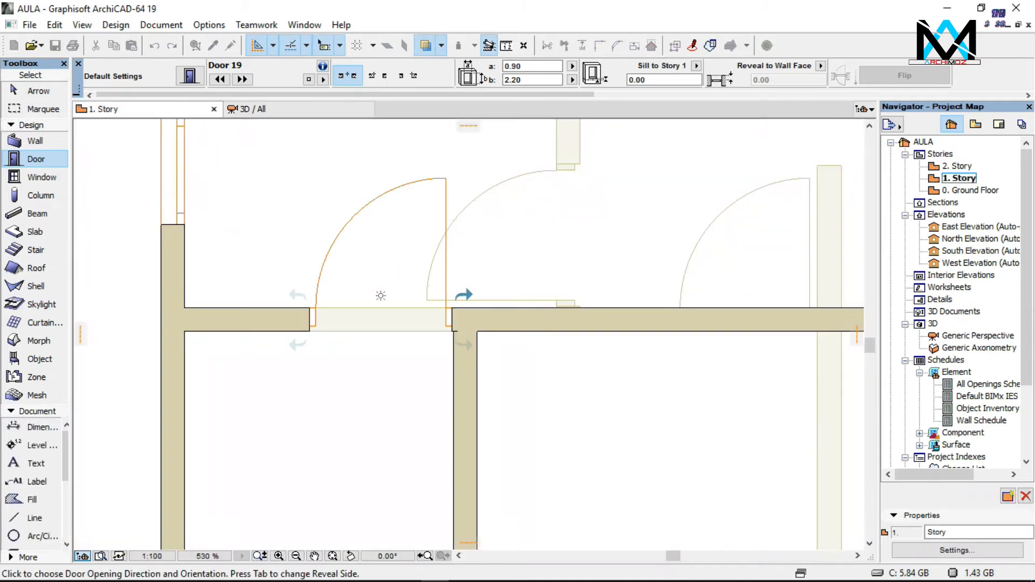
{"action": "left_click", "coordinate": [380, 295]}
{"action": "scroll", "coordinate": [367, 205], "scroll_direction": "down", "scroll_amount": 3}
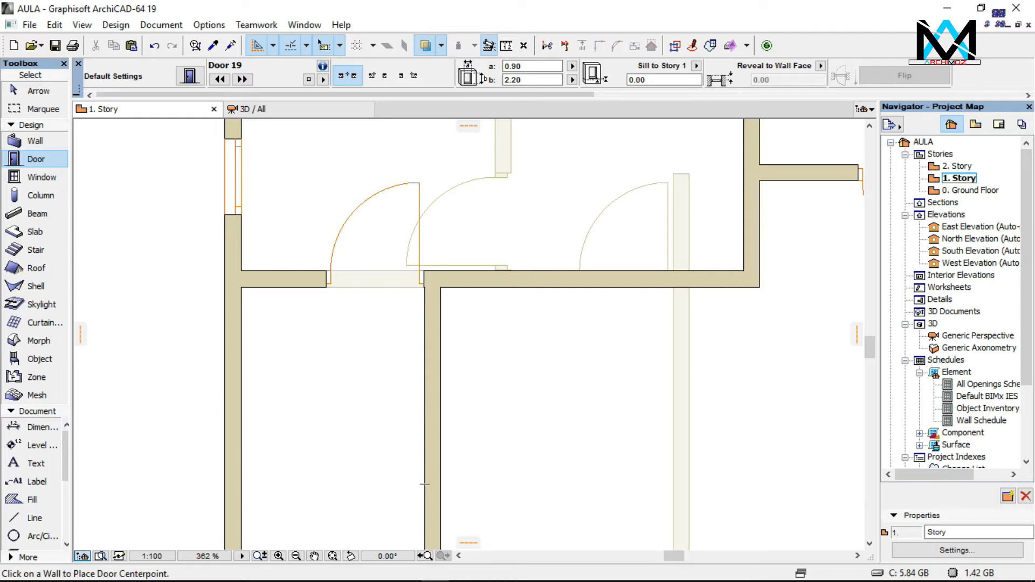
Make Exterior Sliding Door 19 the default with a height of 2.20, and place one at the partition wall's north end, sliding south
{"action": "key", "text": "ctrl+t"}
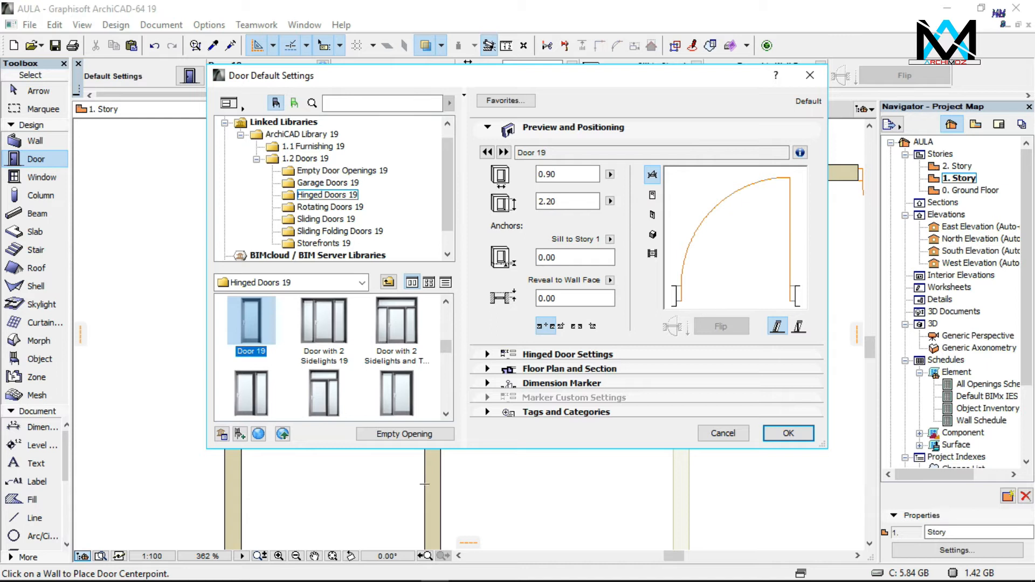
{"action": "left_click", "coordinate": [326, 219]}
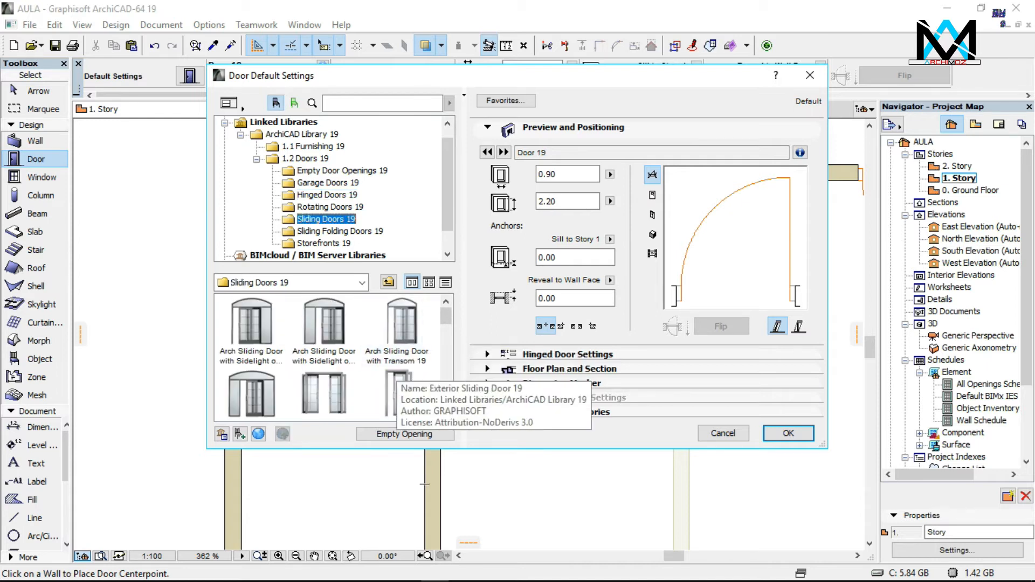
{"action": "left_click", "coordinate": [397, 394]}
{"action": "left_click", "coordinate": [567, 202]}
{"action": "type", "text": "2.10"}
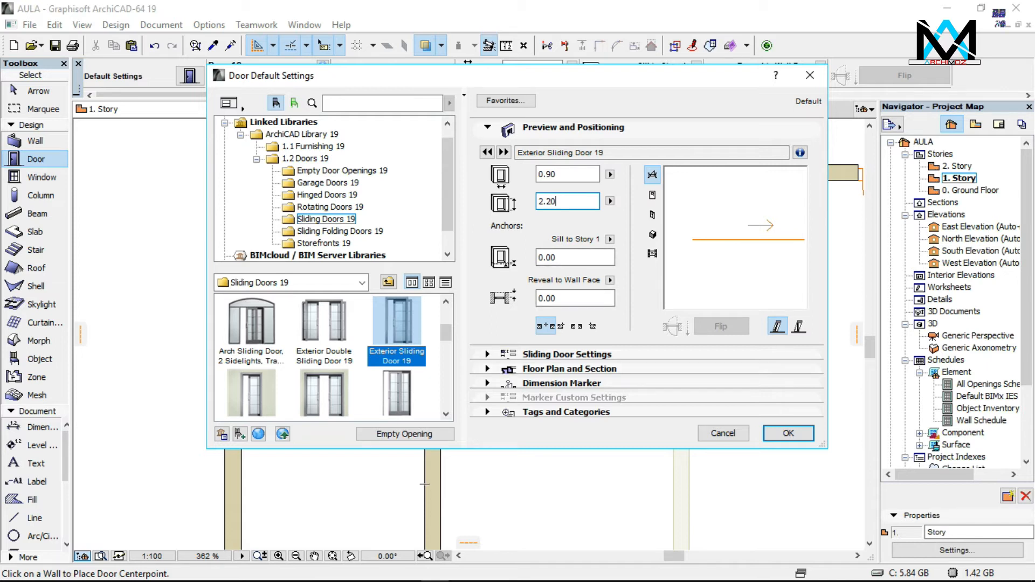
{"action": "left_click", "coordinate": [788, 433]}
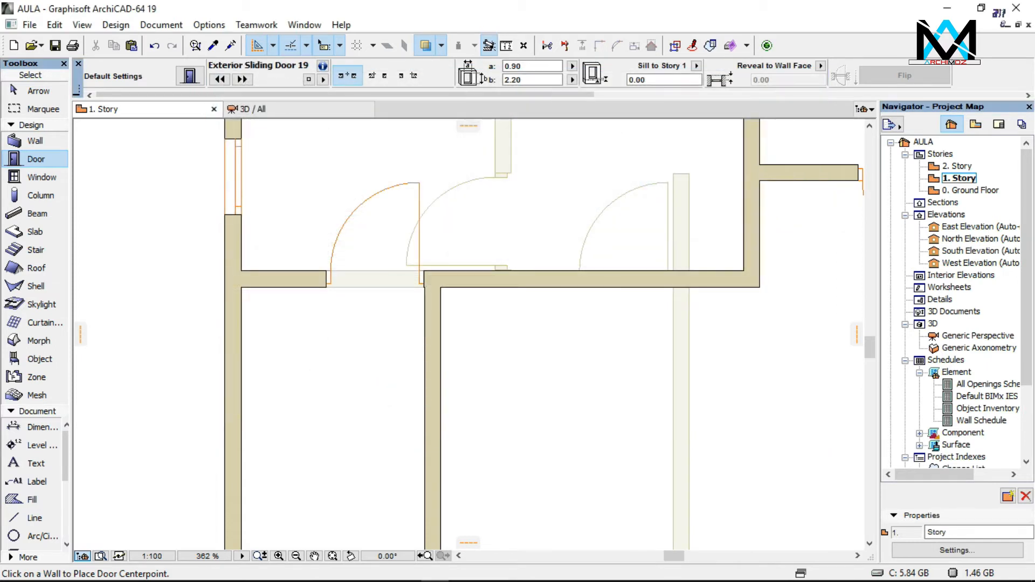
{"action": "left_click", "coordinate": [452, 338]}
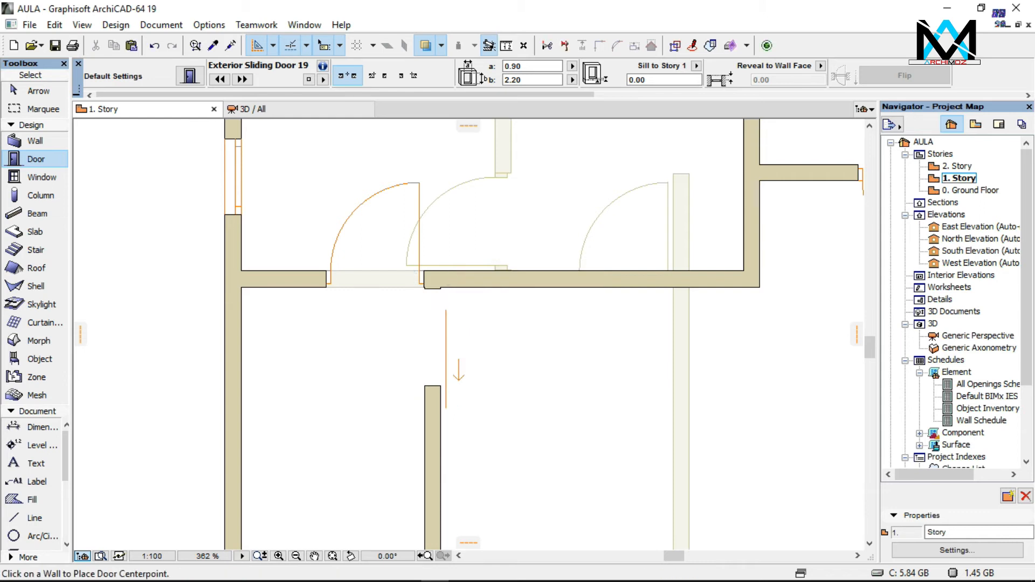
Place a 1.30 wide sliding door in the south wall just east of the partition, sliding east, and inspect it in 3D
{"action": "scroll", "coordinate": [326, 206], "scroll_direction": "down", "scroll_amount": 2}
{"action": "scroll", "coordinate": [326, 206], "scroll_direction": "down", "scroll_amount": 1}
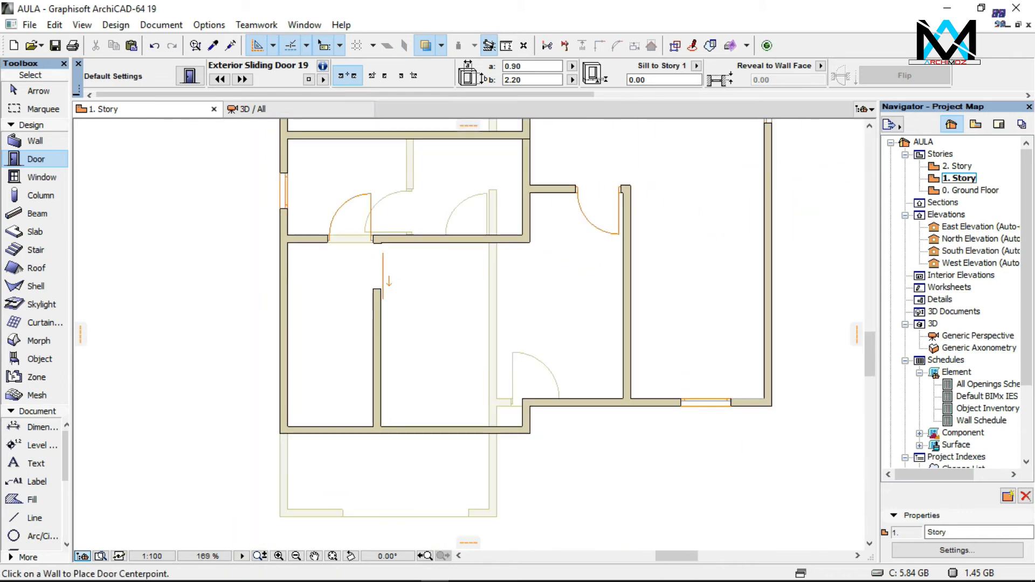
{"action": "scroll", "coordinate": [451, 429], "scroll_direction": "up", "scroll_amount": 2}
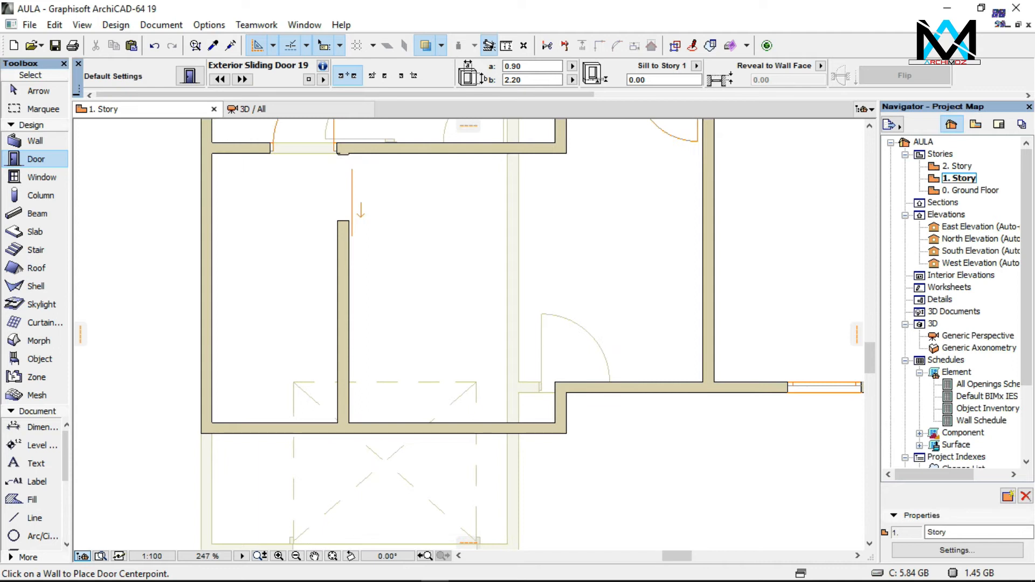
{"action": "scroll", "coordinate": [389, 301], "scroll_direction": "down", "scroll_amount": 1}
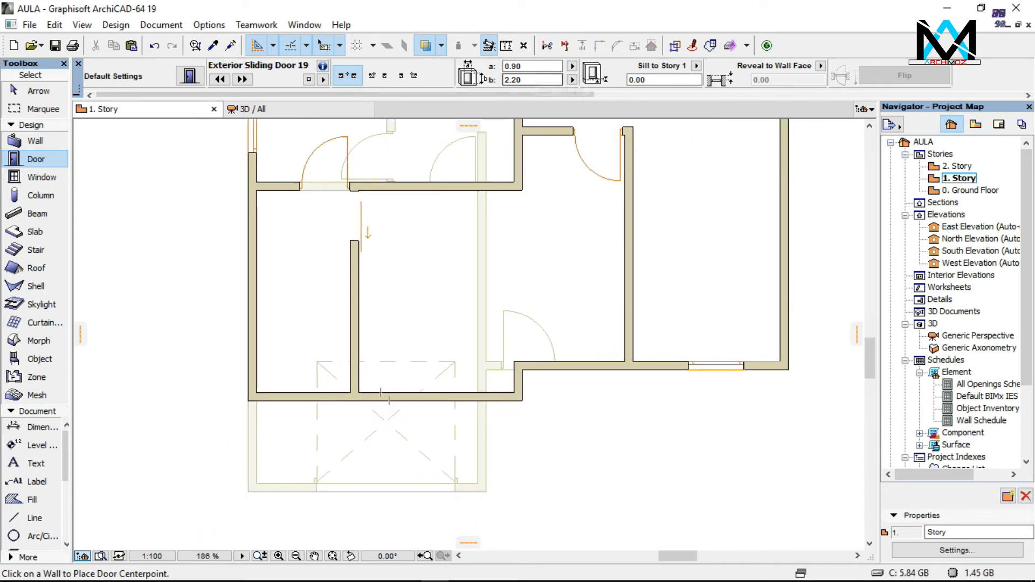
{"action": "left_click", "coordinate": [533, 67]}
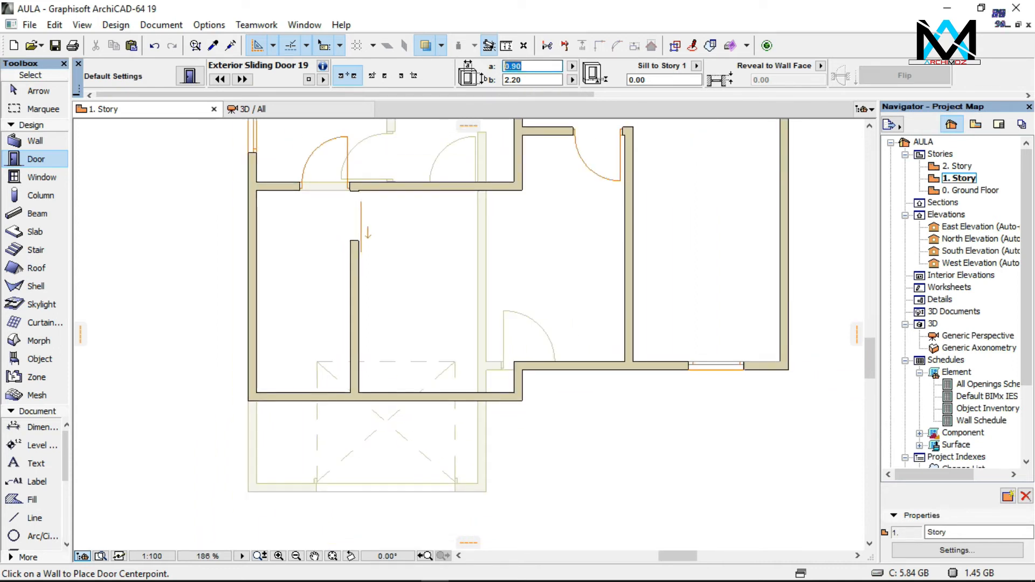
{"action": "type", "text": "1.30"}
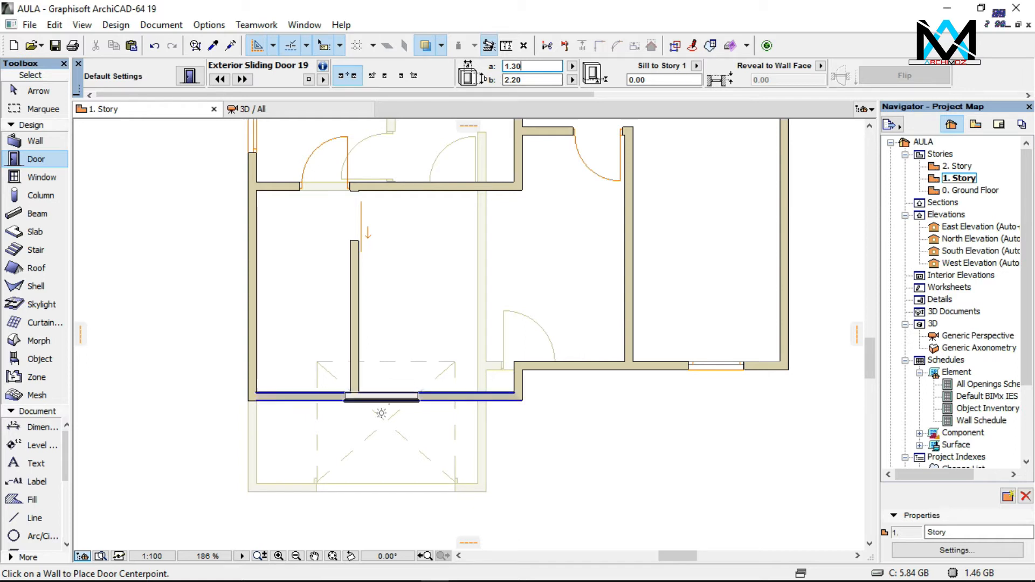
{"action": "scroll", "coordinate": [397, 380], "scroll_direction": "up", "scroll_amount": 1}
{"action": "scroll", "coordinate": [397, 380], "scroll_direction": "up", "scroll_amount": 3}
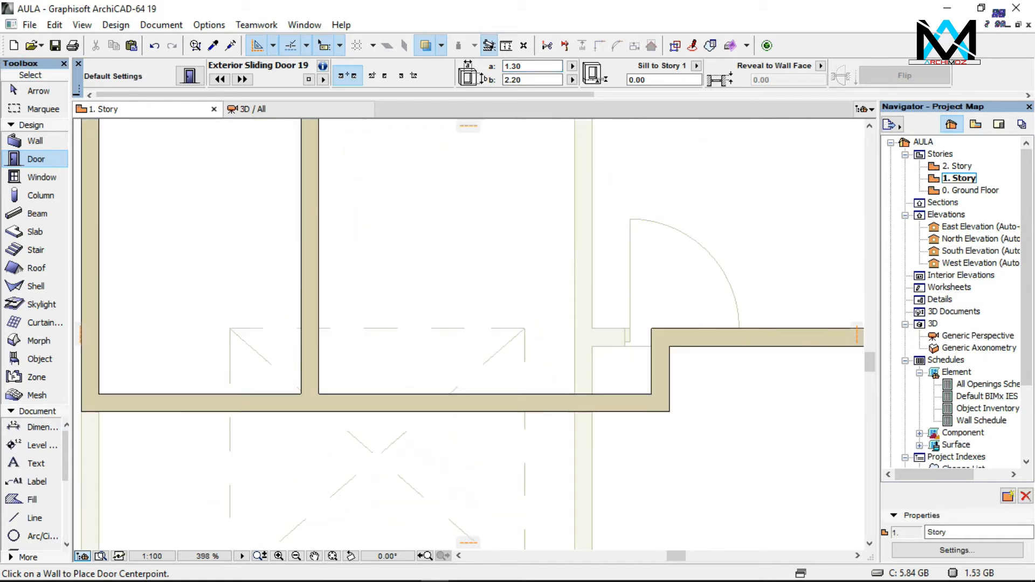
{"action": "left_click", "coordinate": [398, 381]}
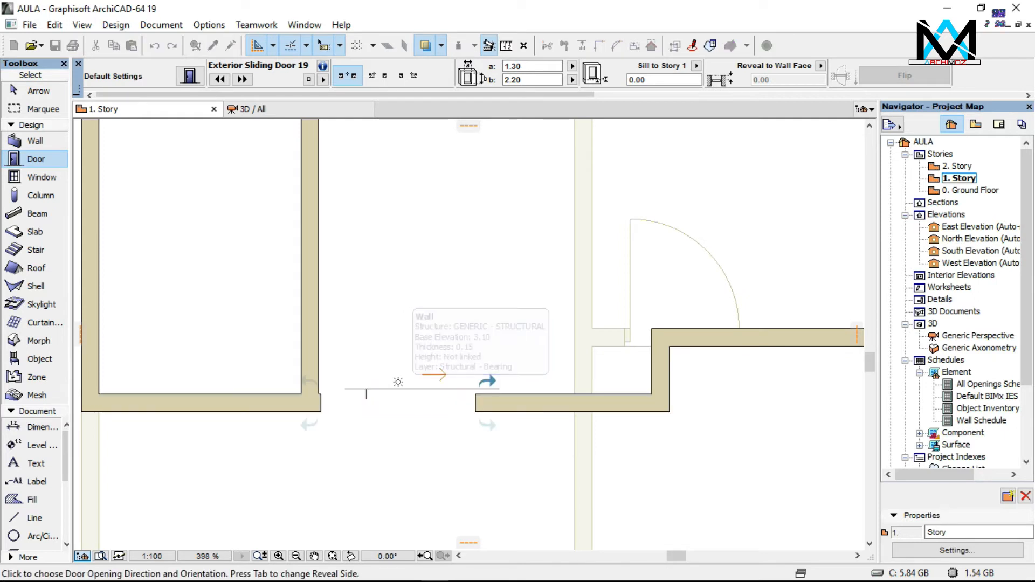
{"action": "left_click", "coordinate": [397, 382]}
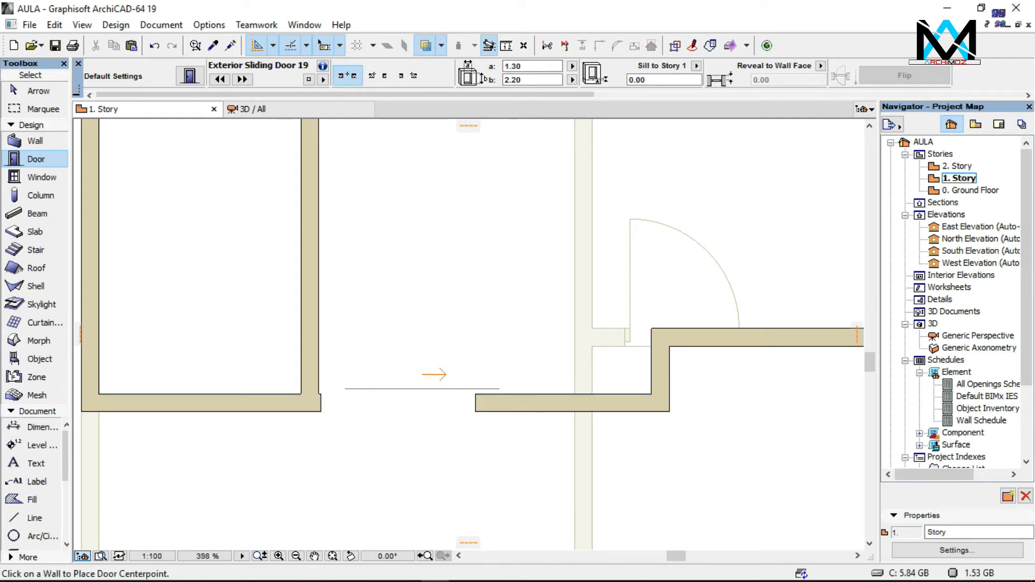
{"action": "key", "text": "F3"}
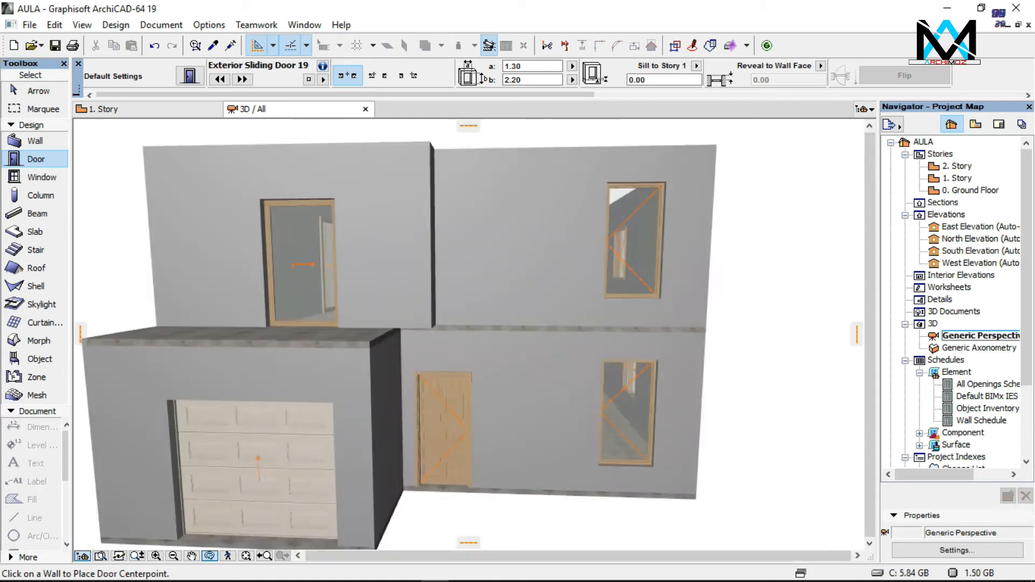
{"action": "middle_click_drag", "start_coordinate": [468, 345], "coordinate": [452, 327], "text": "shift"}
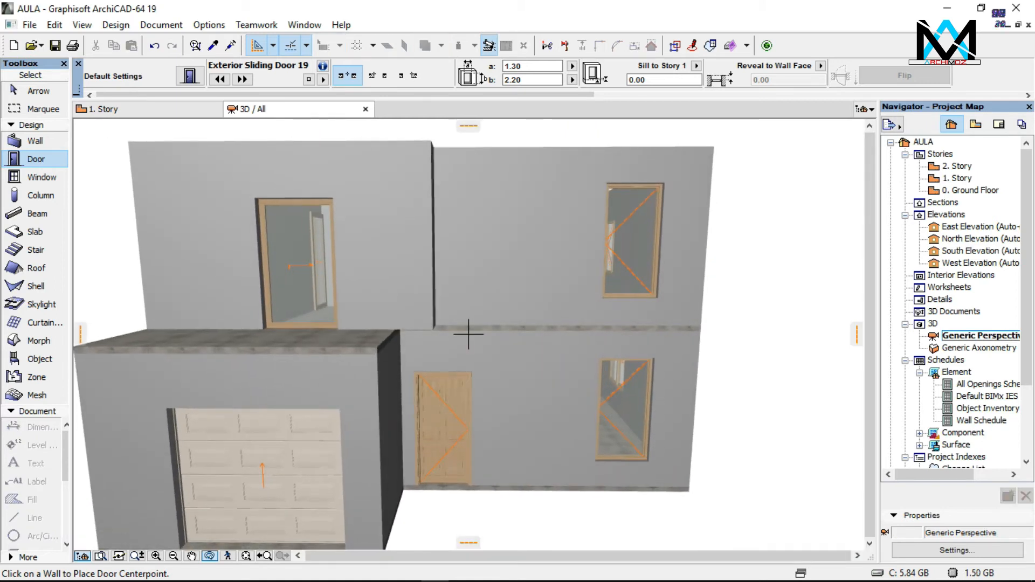
Return to the 1. Story plan and draw a wall about 1.10 long south from the southwest corner, along the garage's west edge
{"action": "key", "text": "F2"}
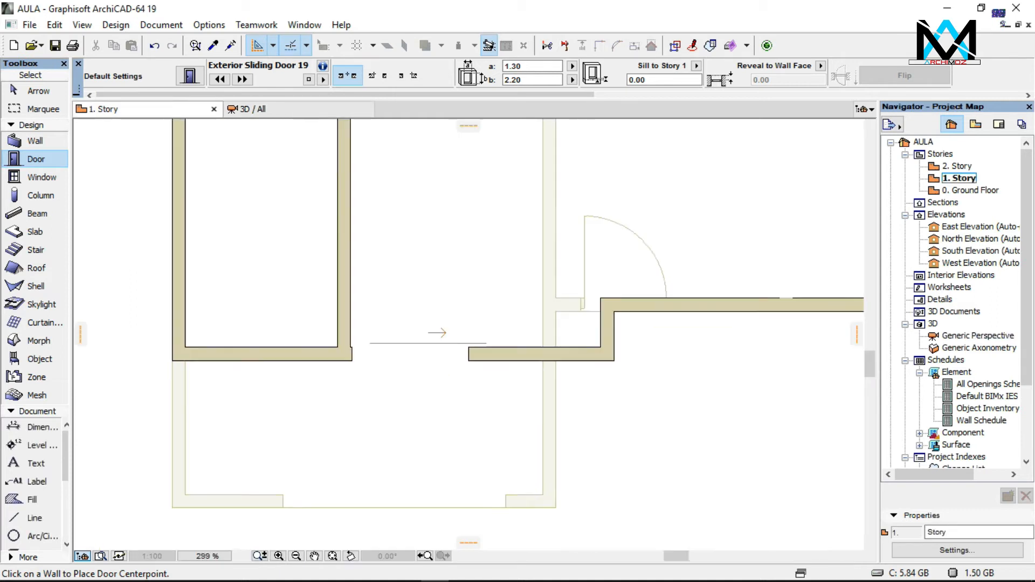
{"action": "left_click", "coordinate": [34, 141]}
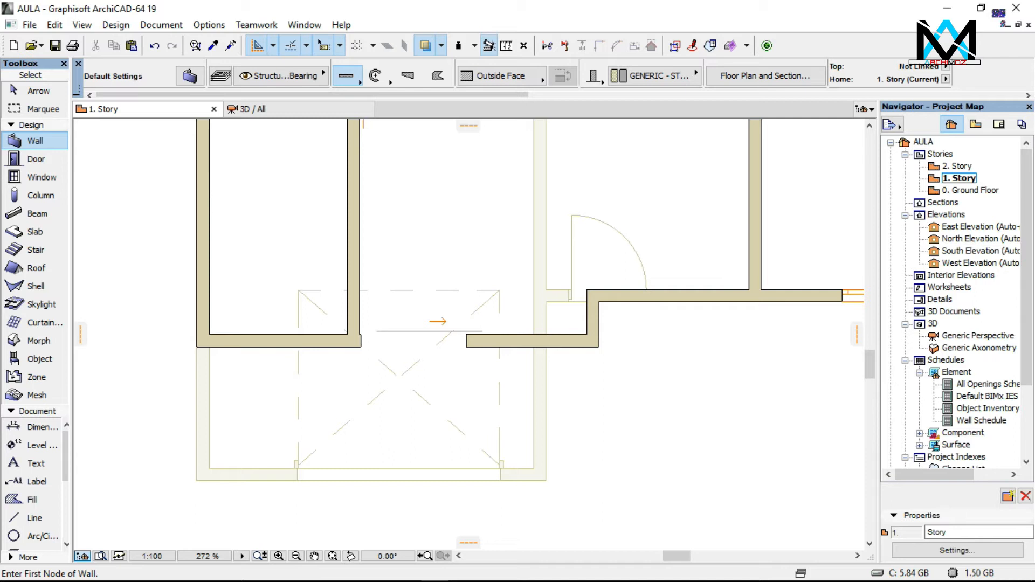
{"action": "left_click", "coordinate": [197, 347]}
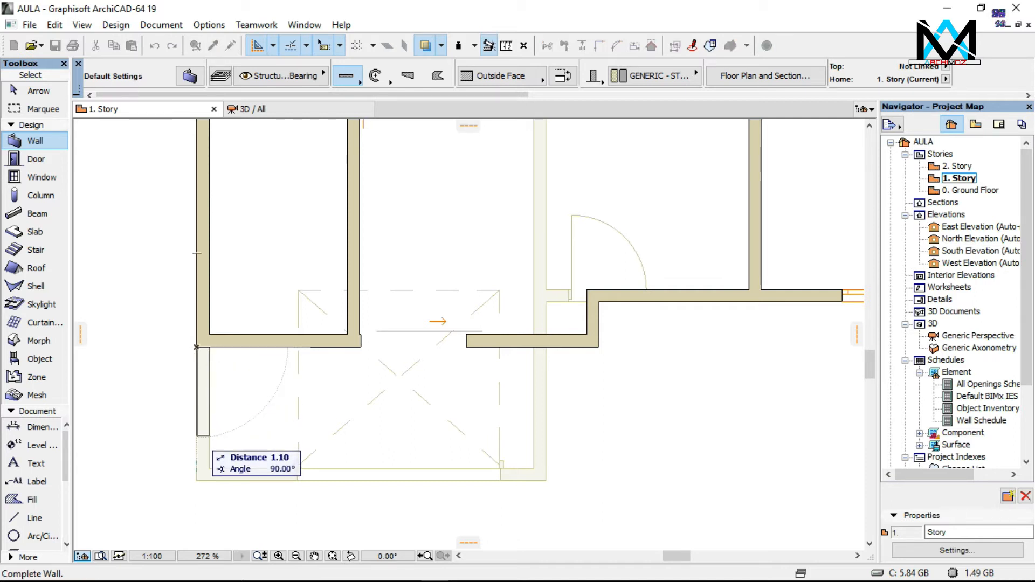
{"action": "left_click", "coordinate": [197, 435]}
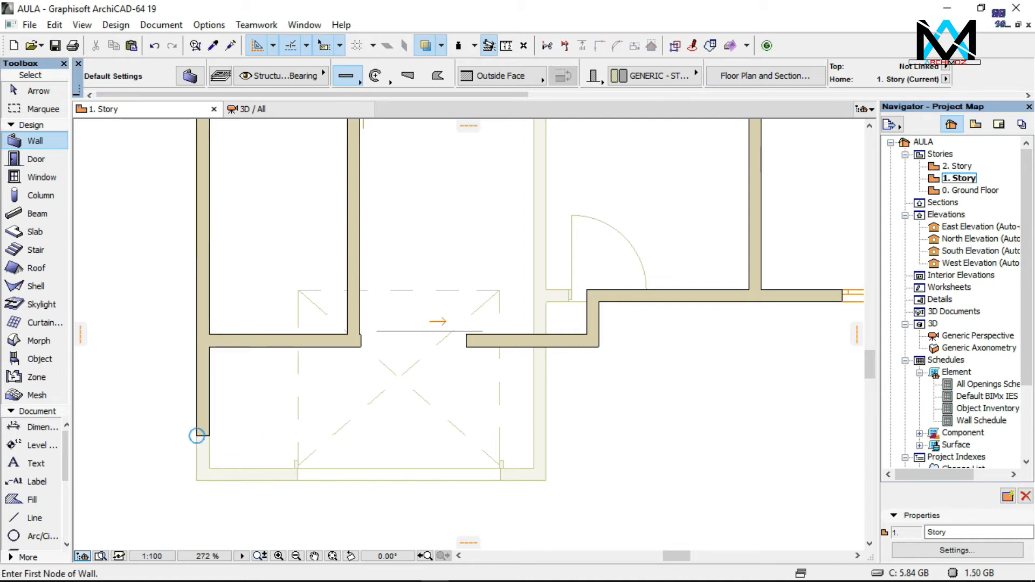
Try to close the balcony with a wall running east from the short wall's south end to the garage's east edge, and undo it
{"action": "left_click", "coordinate": [196, 435]}
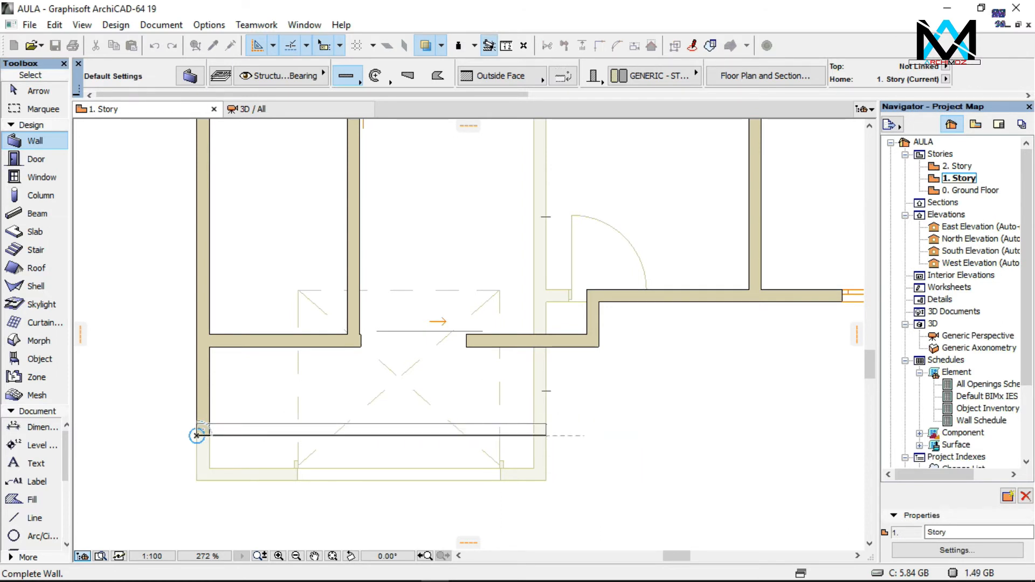
{"action": "left_click", "coordinate": [546, 435]}
{"action": "left_click", "coordinate": [546, 435]}
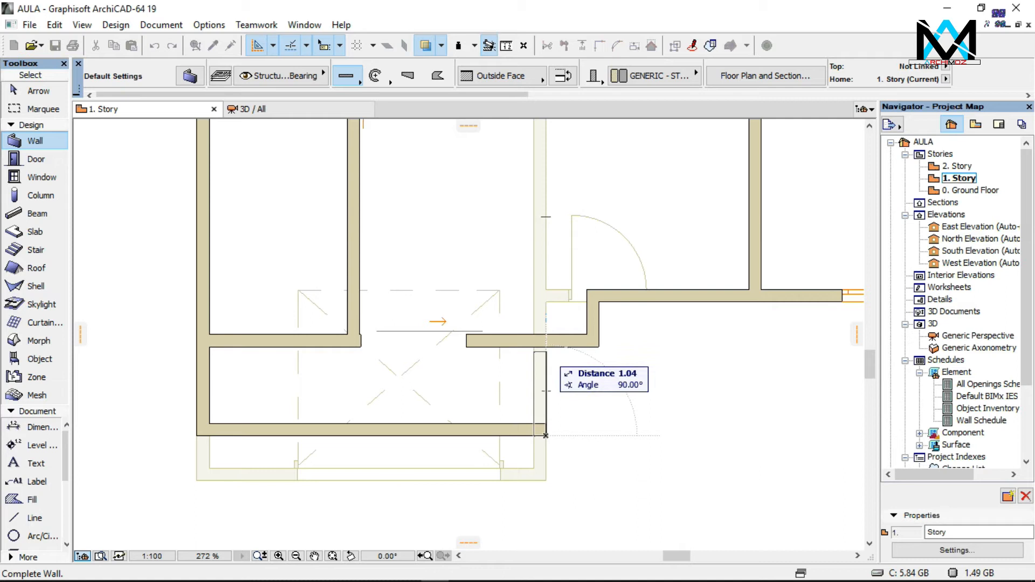
{"action": "key", "text": "Escape"}
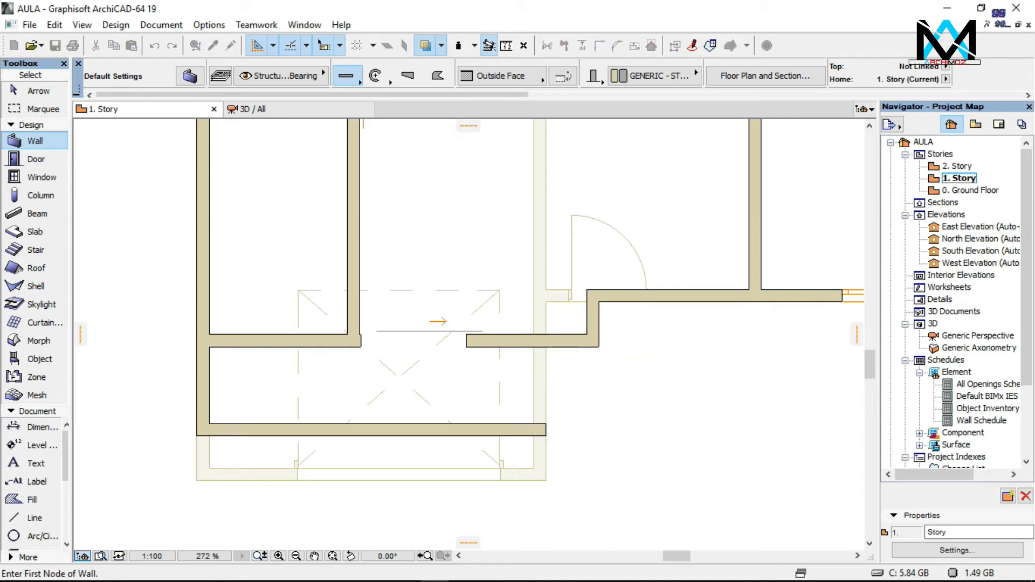
{"action": "key", "text": "ctrl+z"}
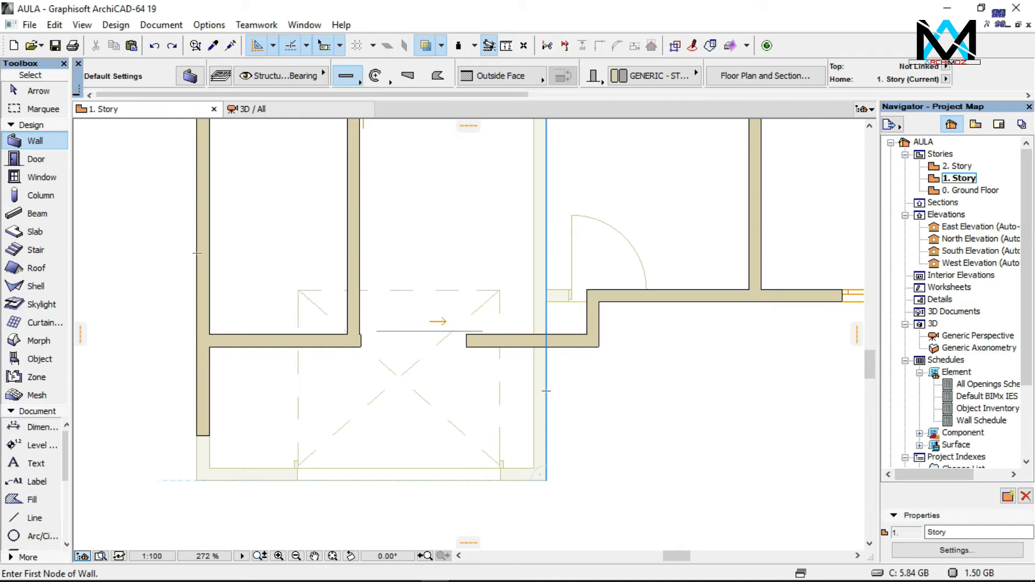
Draw the remaining balcony walls along the garage's south and east edges and the short closing segment at its west edge
{"action": "left_click", "coordinate": [196, 480]}
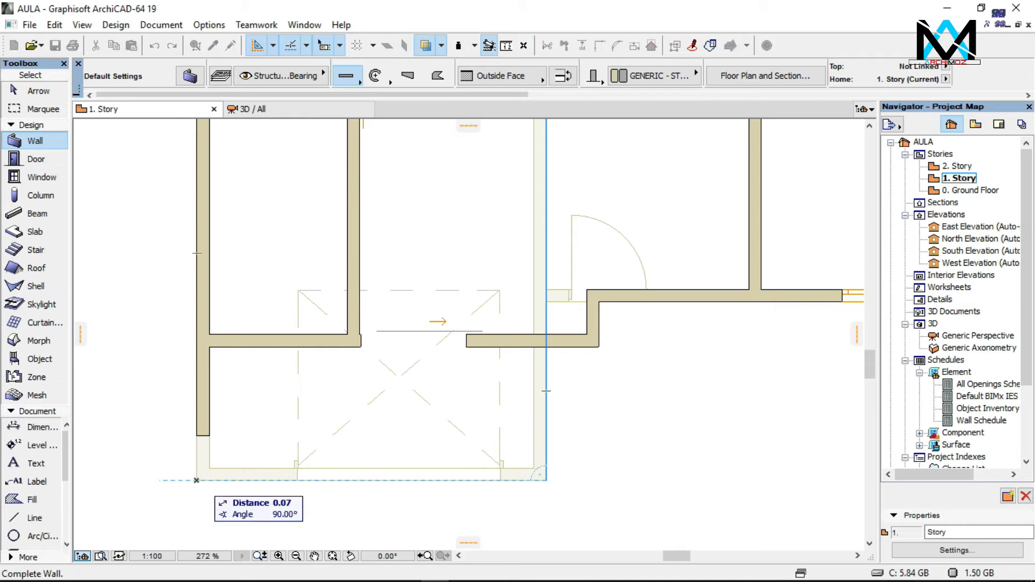
{"action": "left_click", "coordinate": [546, 479]}
{"action": "left_click", "coordinate": [545, 480]}
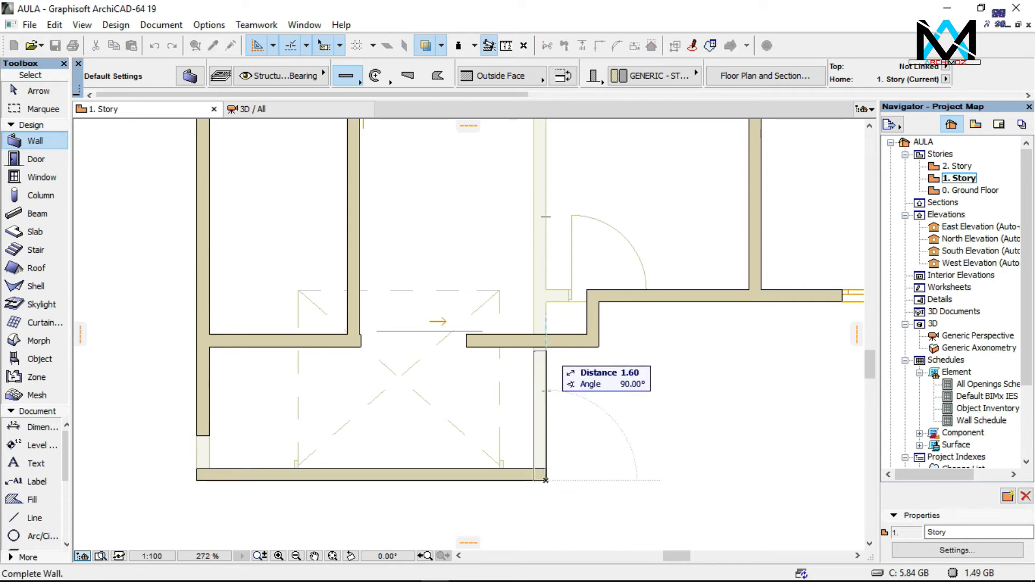
{"action": "left_click", "coordinate": [546, 348]}
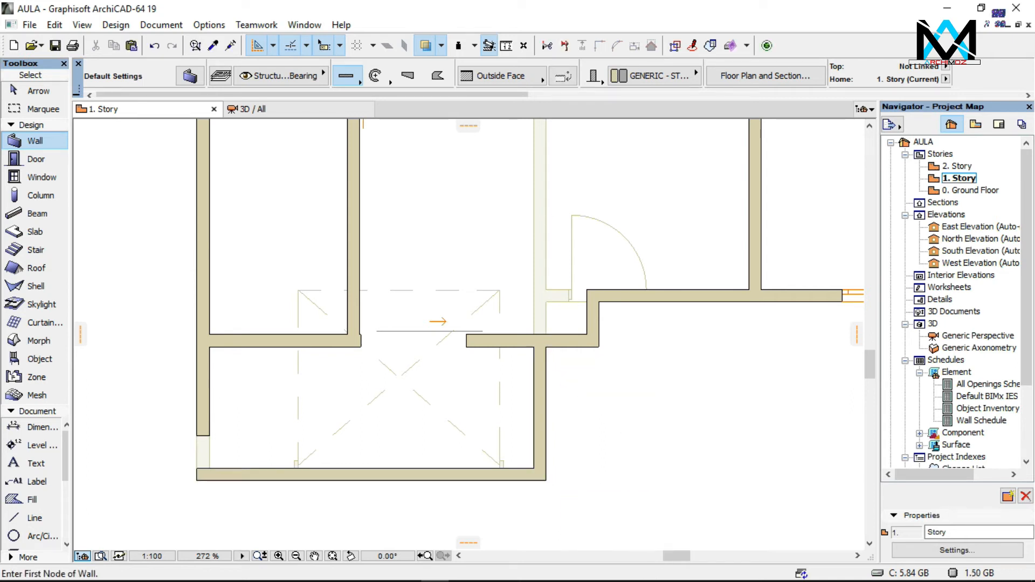
{"action": "left_click", "coordinate": [196, 435]}
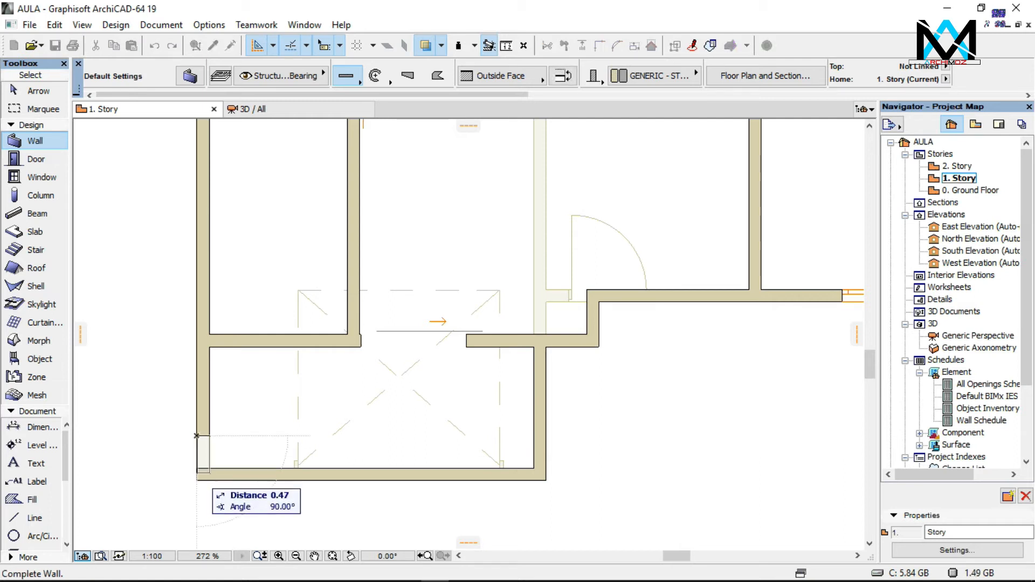
{"action": "left_click", "coordinate": [197, 478]}
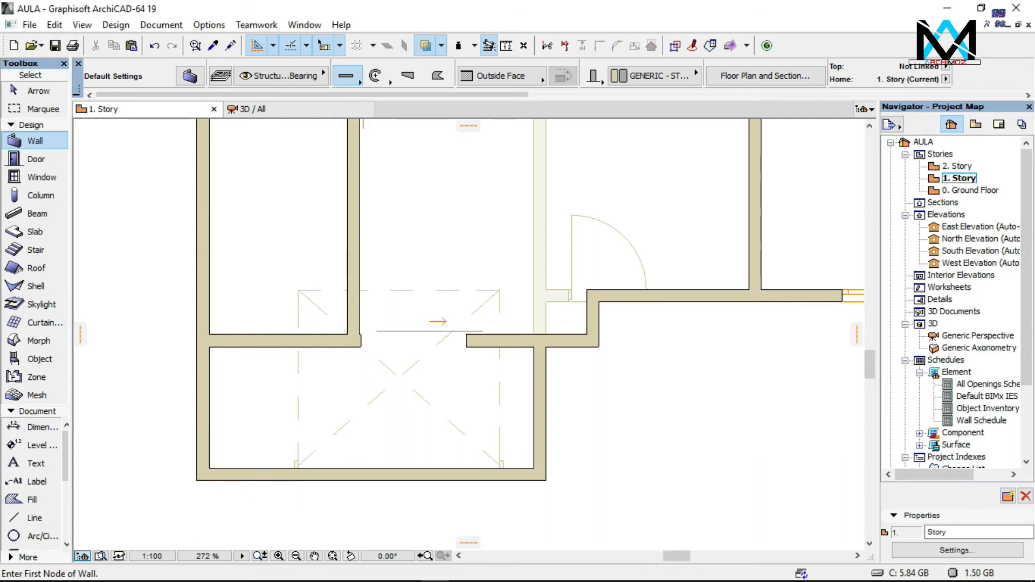
Select the balcony's south wall, east wall and short west segment, and set their height to 0.60
{"action": "left_click", "coordinate": [33, 91]}
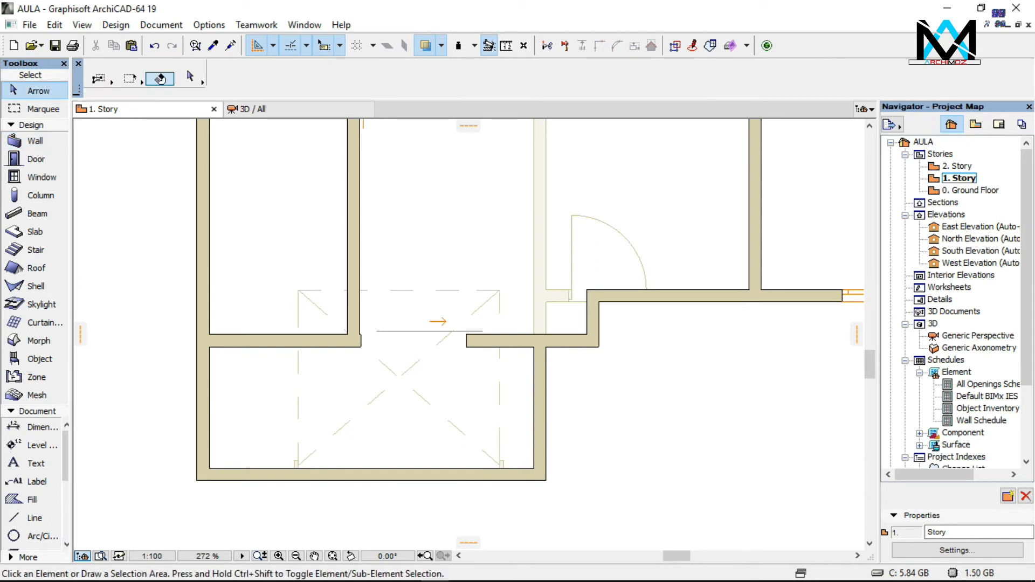
{"action": "left_click", "coordinate": [202, 456]}
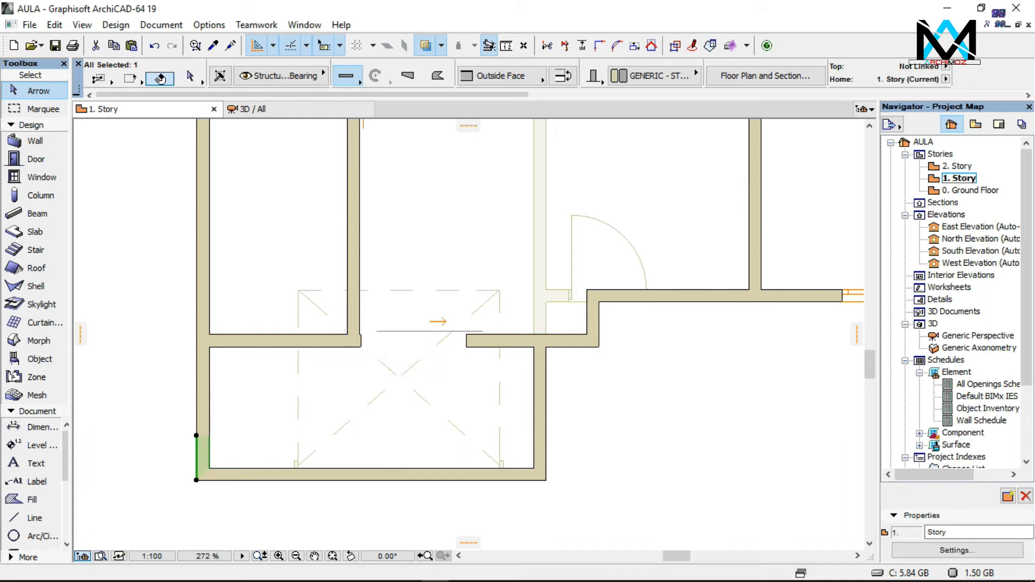
{"action": "left_click", "coordinate": [372, 474], "text": "shift"}
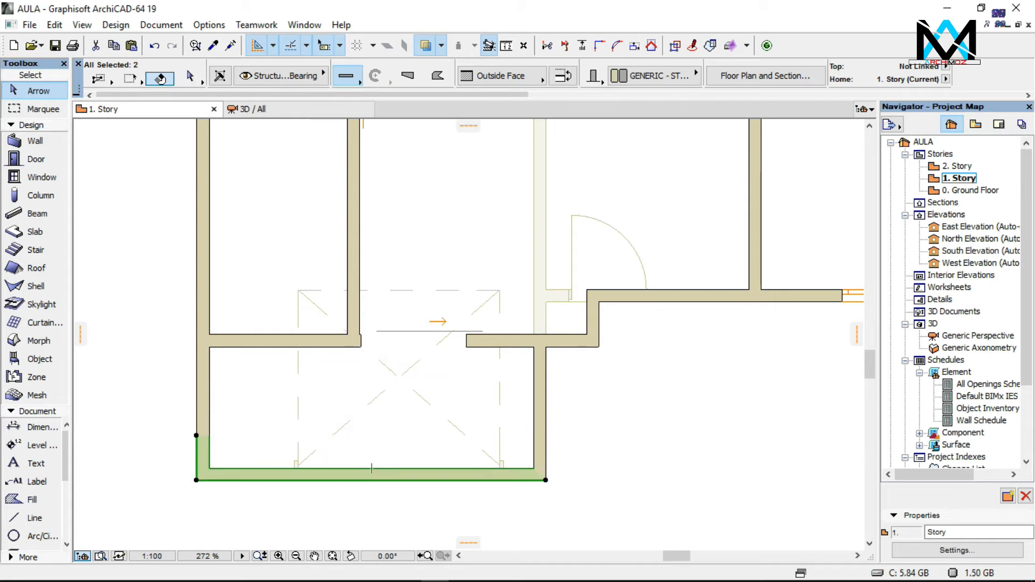
{"action": "left_click", "coordinate": [540, 377], "text": "shift"}
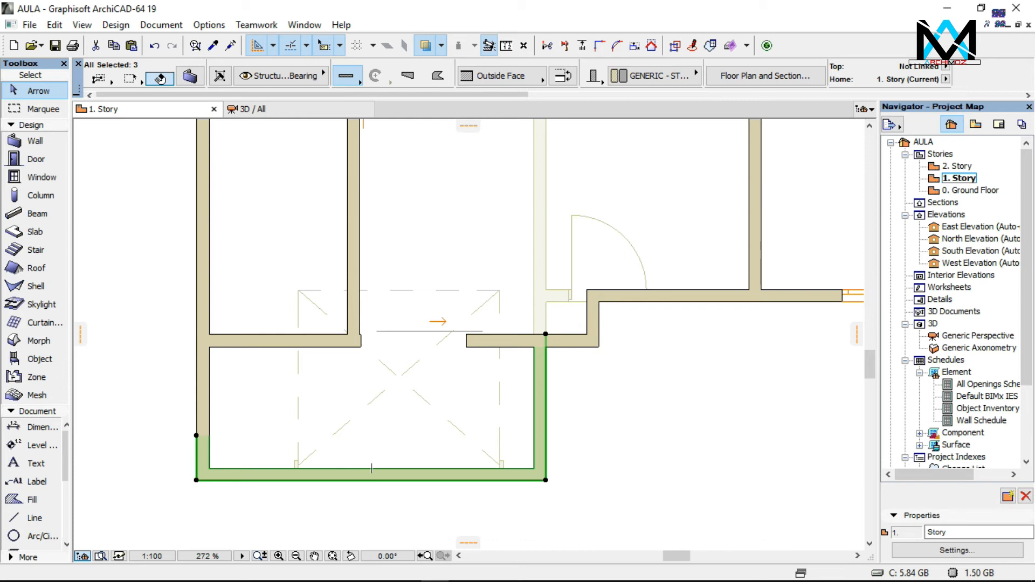
{"action": "double_click", "coordinate": [34, 141]}
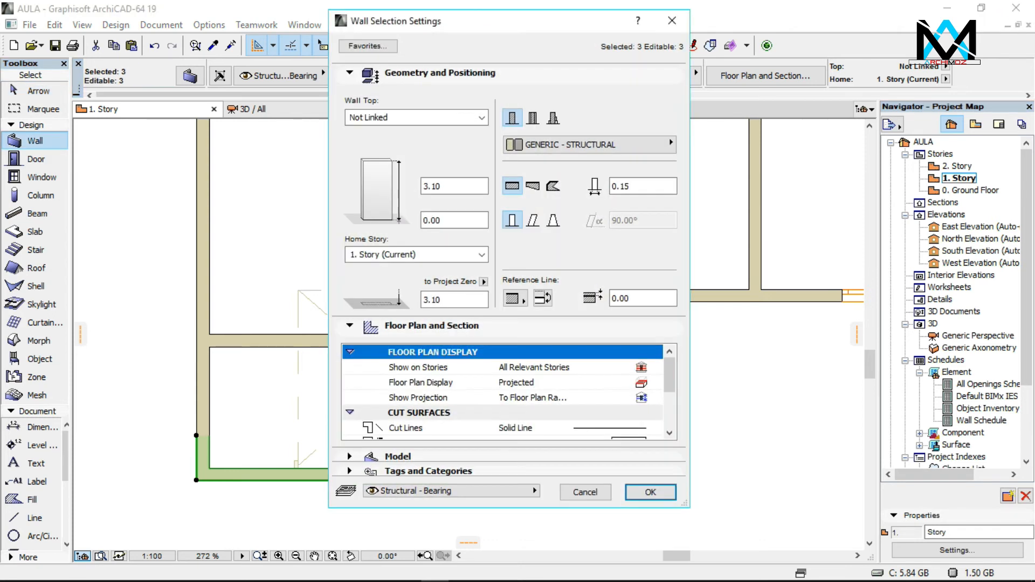
{"action": "left_click", "coordinate": [437, 186]}
{"action": "type", "text": "0."}
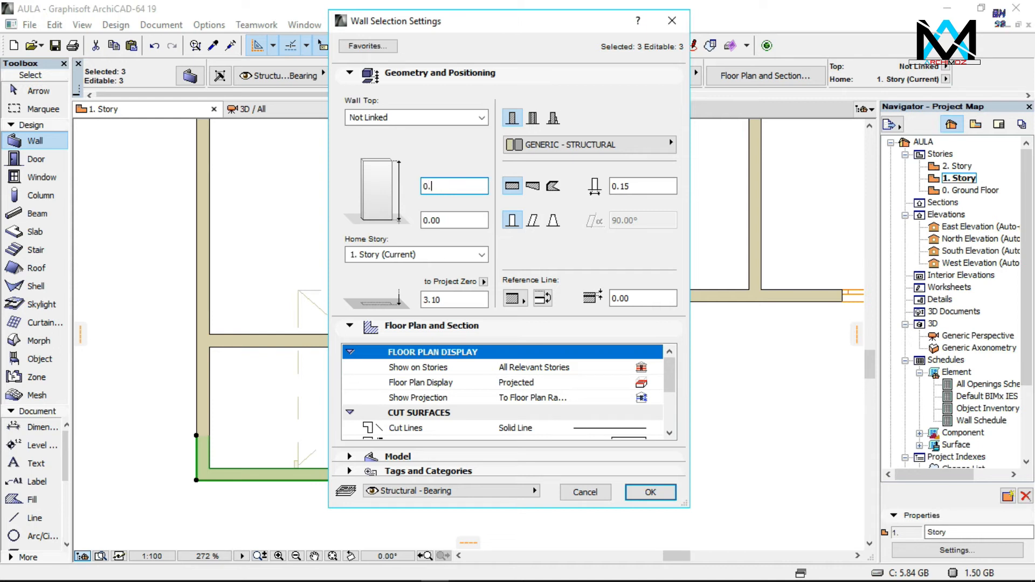
{"action": "type", "text": "60"}
{"action": "key", "text": "Return"}
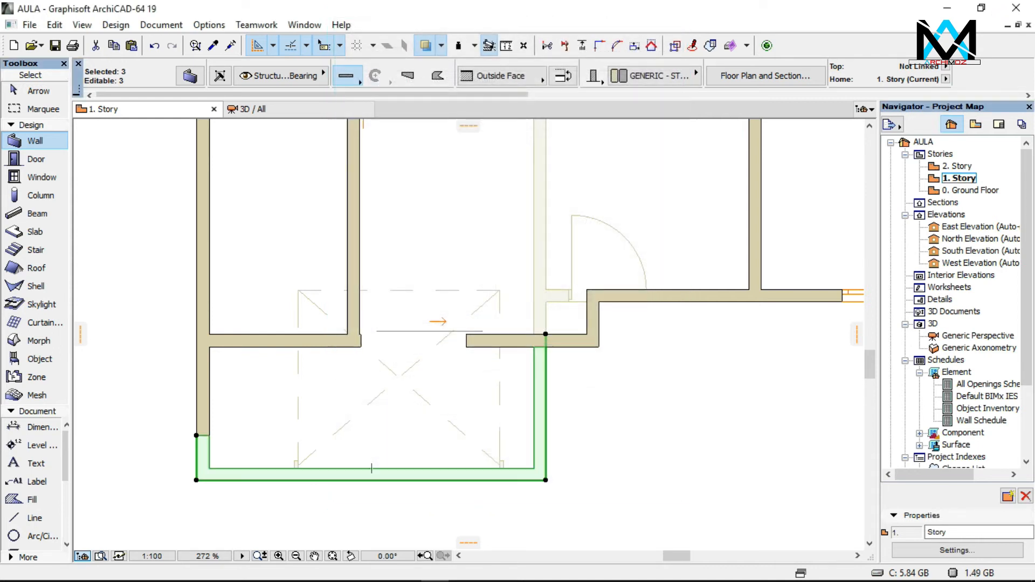
Examine the balcony parapet above the garage from several angles in the 3D view
{"action": "key", "text": "F3"}
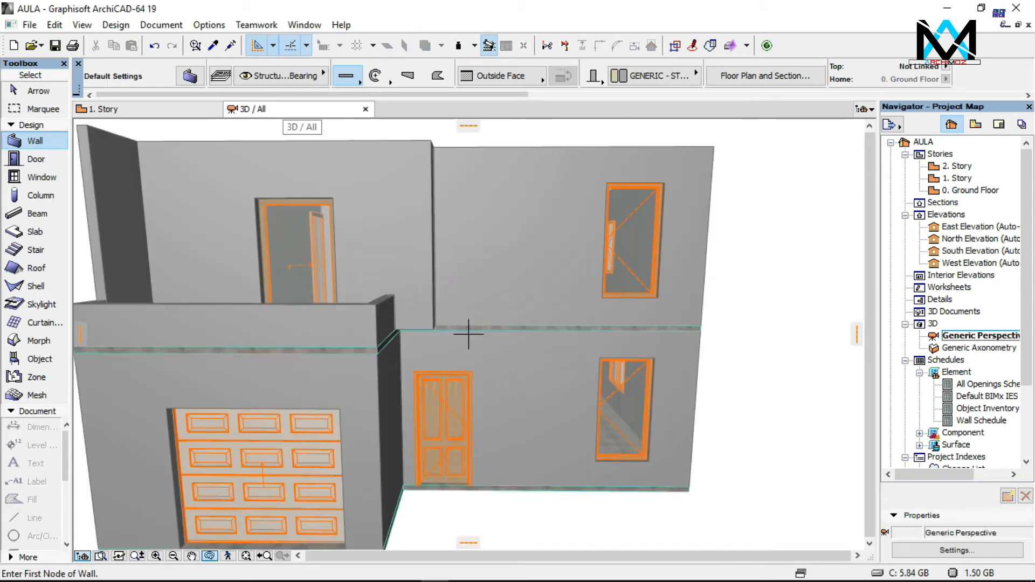
{"action": "scroll", "coordinate": [468, 334], "scroll_direction": "down", "scroll_amount": 2}
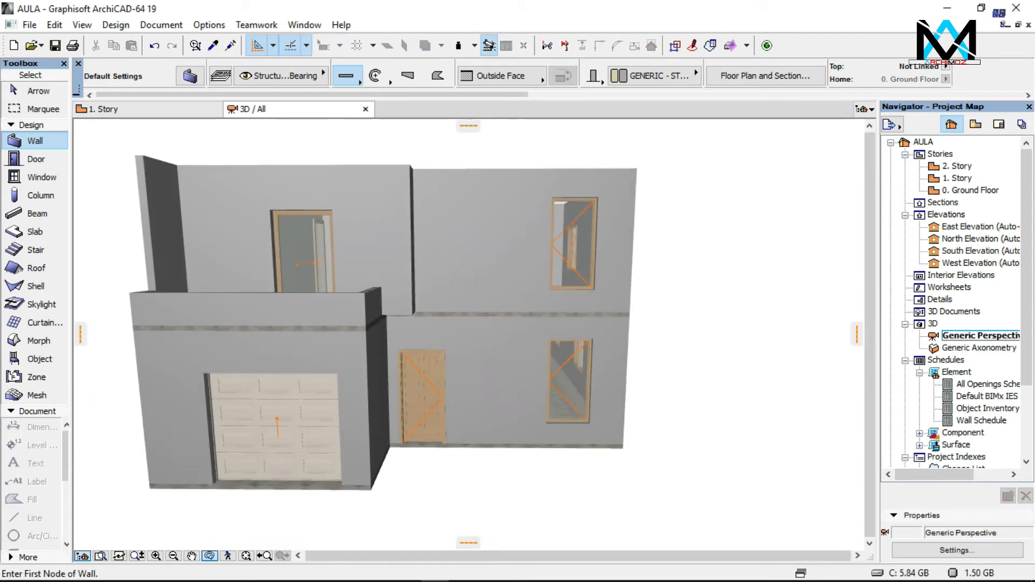
{"action": "middle_click_drag", "start_coordinate": [469, 335], "coordinate": [456, 453], "text": "shift"}
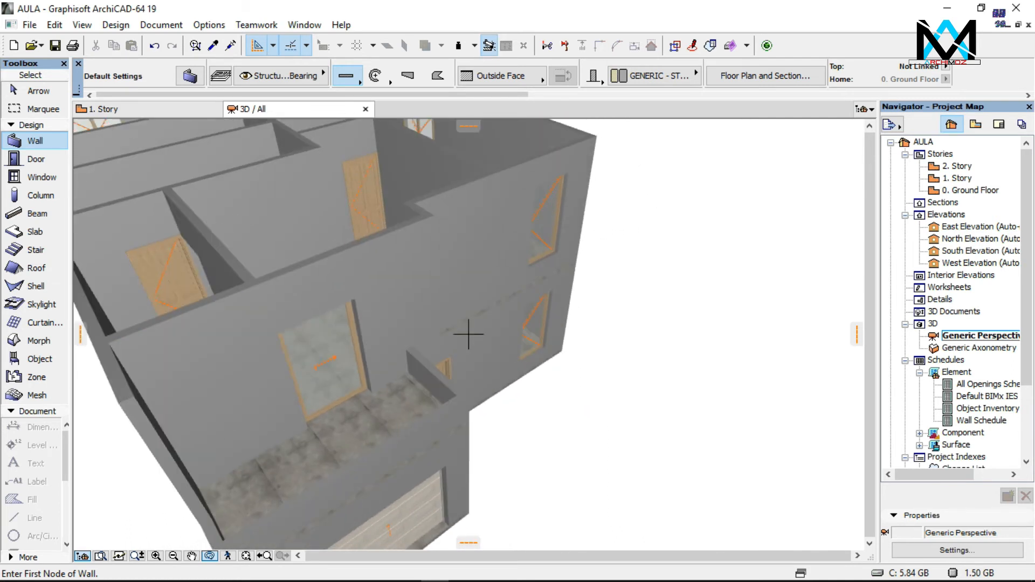
{"action": "middle_click_drag", "start_coordinate": [468, 334], "coordinate": [483, 356], "text": "shift"}
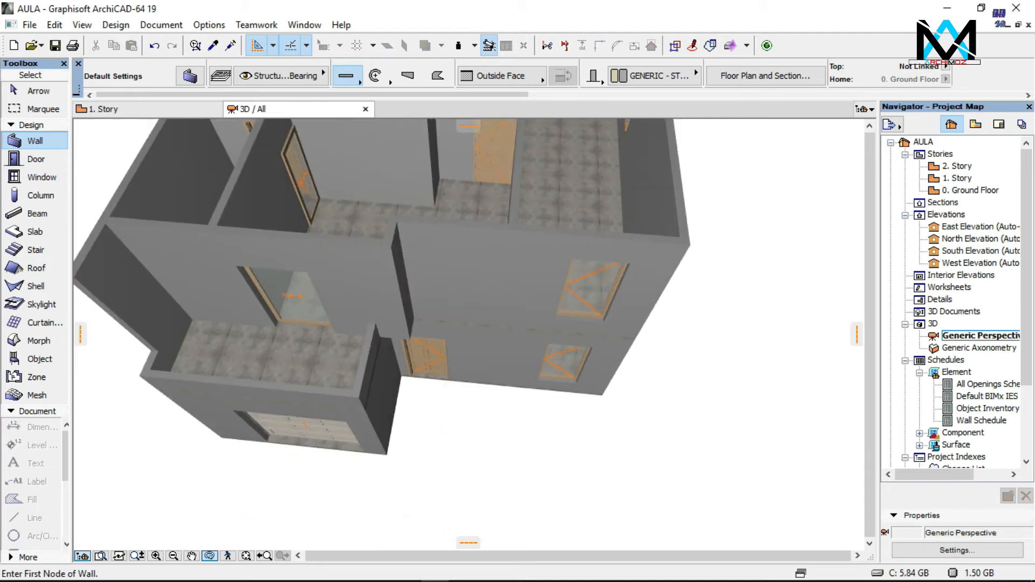
{"action": "scroll", "coordinate": [468, 334], "scroll_direction": "up", "scroll_amount": 5}
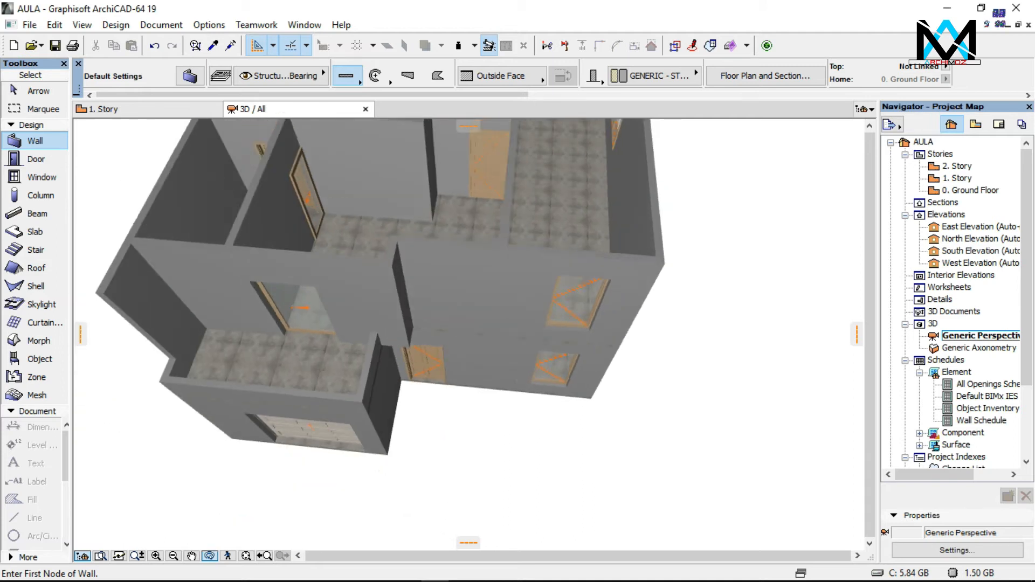
{"action": "middle_click_drag", "start_coordinate": [468, 334], "coordinate": [469, 310], "text": "shift"}
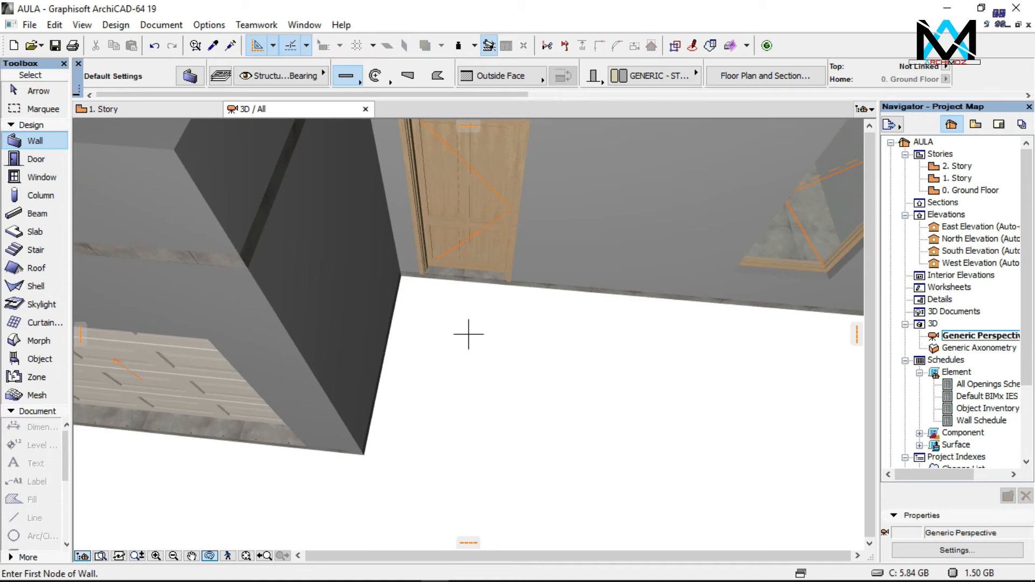
Go to the 0. Ground Floor plan and select the floor slab at its northwest room
{"action": "key", "text": "F2"}
{"action": "key", "text": "ctrl+Down"}
{"action": "scroll", "coordinate": [359, 509], "scroll_direction": "down", "scroll_amount": 2}
{"action": "scroll", "coordinate": [359, 508], "scroll_direction": "down", "scroll_amount": 3}
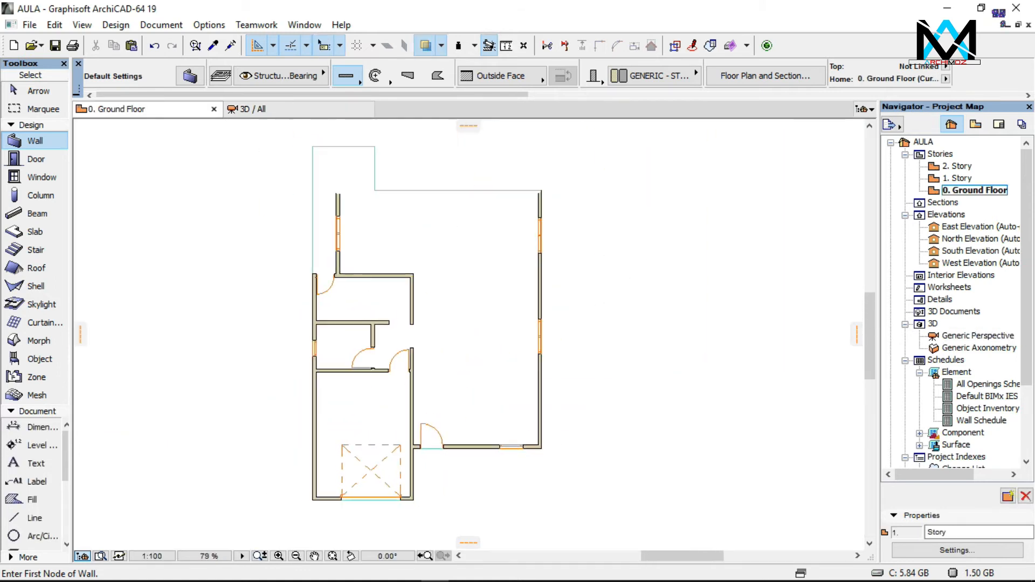
{"action": "scroll", "coordinate": [417, 158], "scroll_direction": "up", "scroll_amount": 2}
{"action": "left_click", "coordinate": [38, 91]}
{"action": "left_click", "coordinate": [348, 159]}
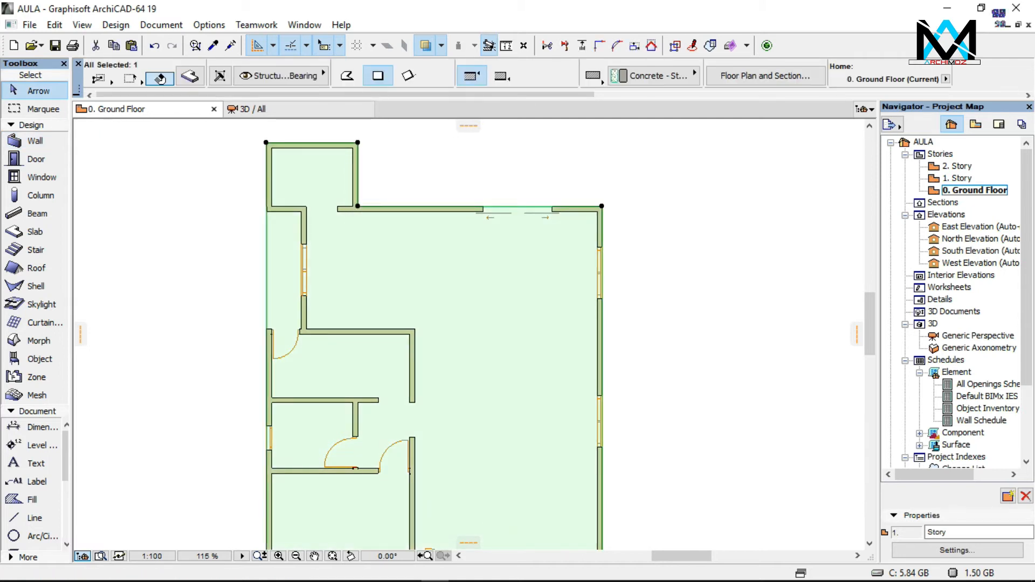
{"action": "scroll", "coordinate": [404, 132], "scroll_direction": "up", "scroll_amount": 2}
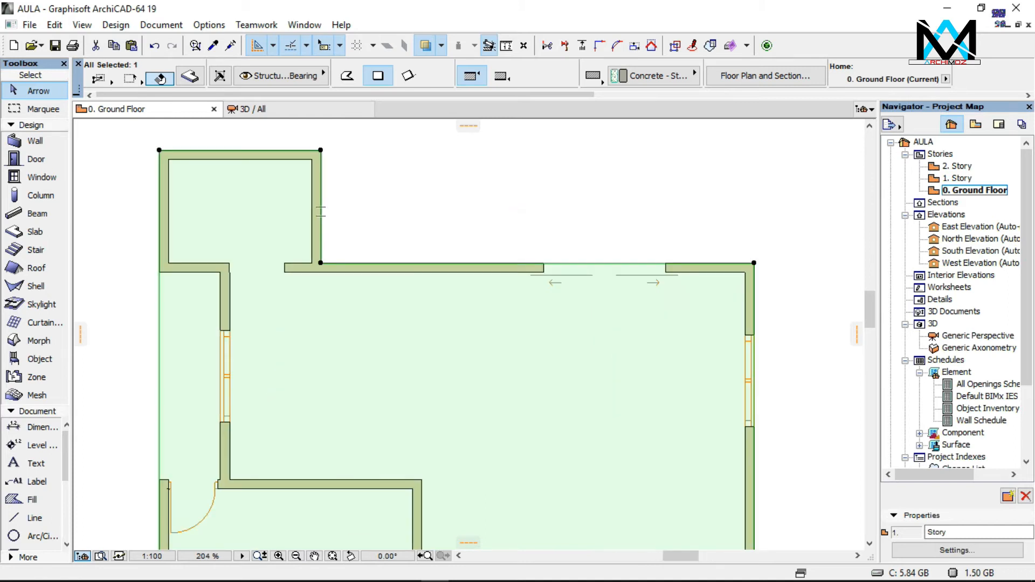
Try to extend the slab 1.85 north beside the northwest room by moving its inner corner and northeast corner nodes, and undo it
{"action": "left_click", "coordinate": [321, 263]}
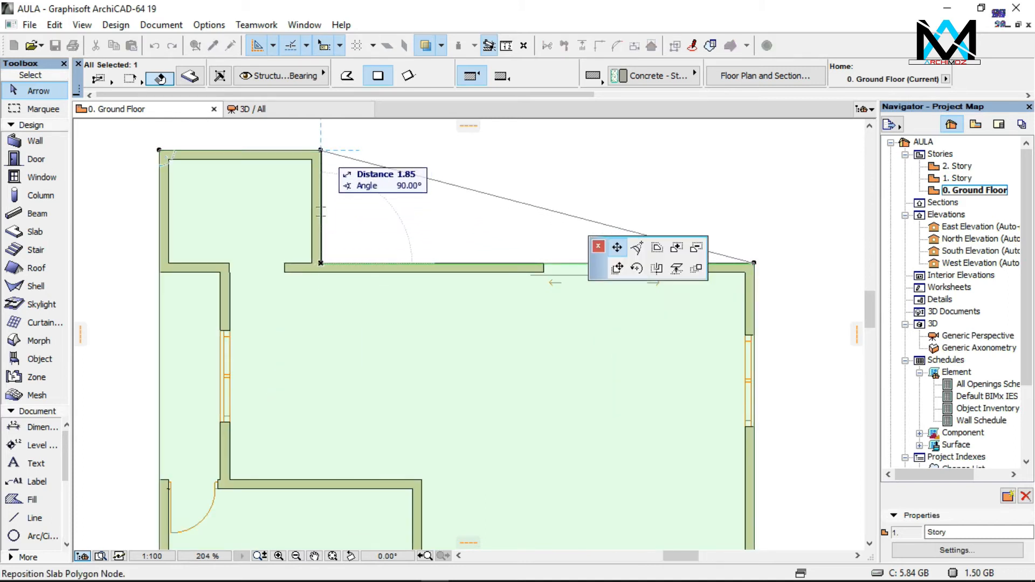
{"action": "left_click", "coordinate": [320, 150]}
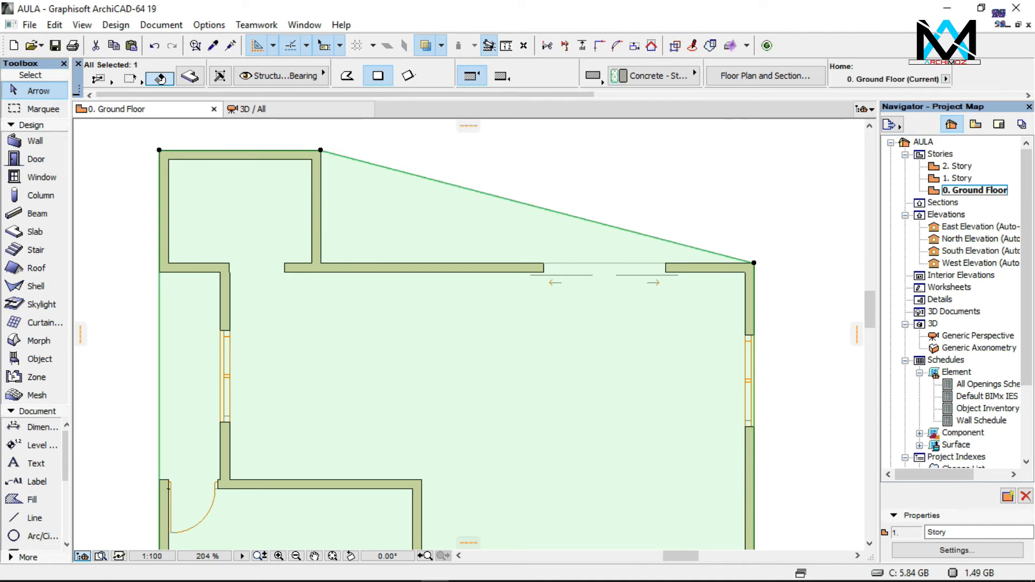
{"action": "left_click", "coordinate": [754, 262]}
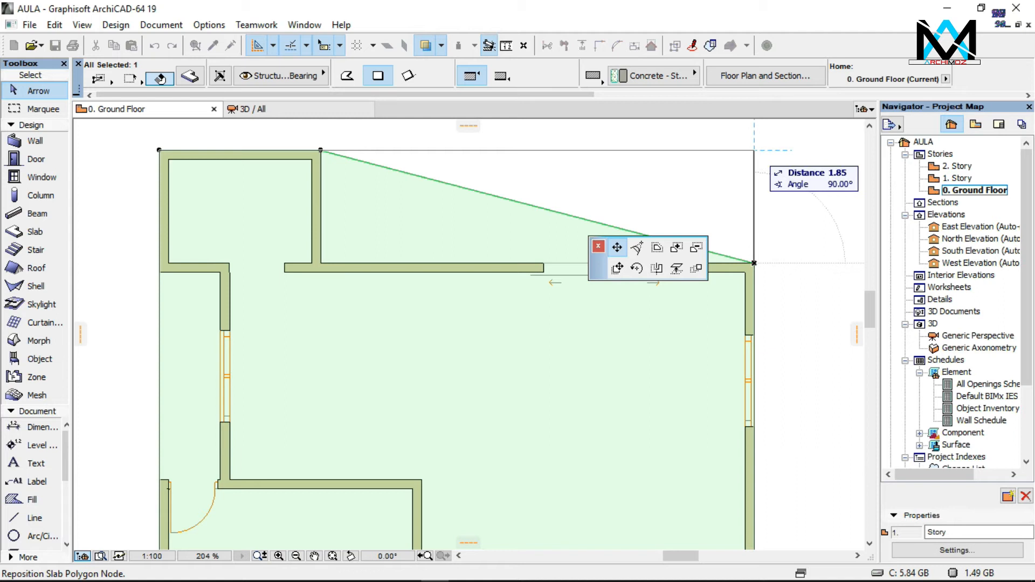
{"action": "left_click", "coordinate": [753, 150]}
{"action": "key", "text": "Escape"}
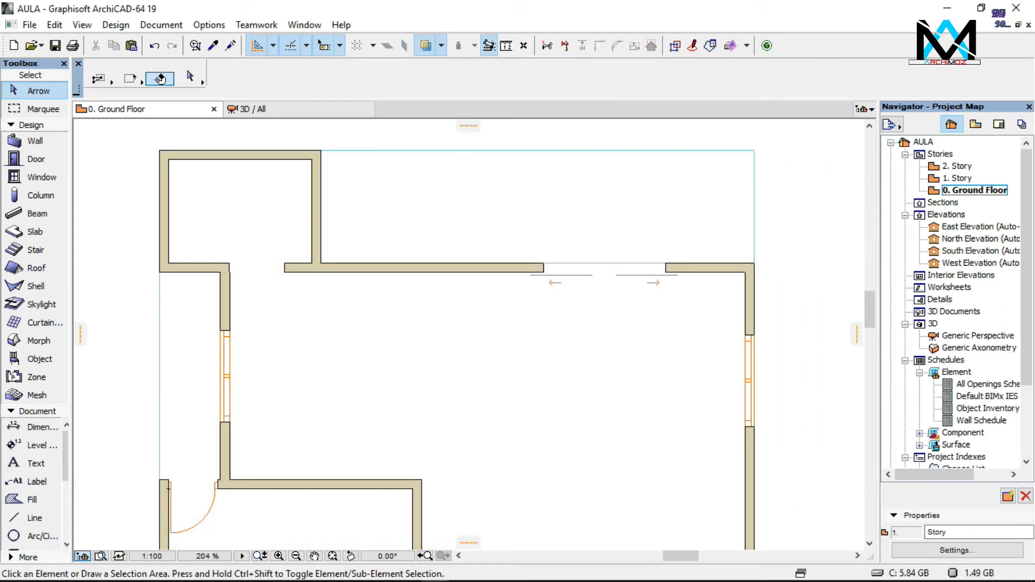
{"action": "left_click", "coordinate": [456, 264]}
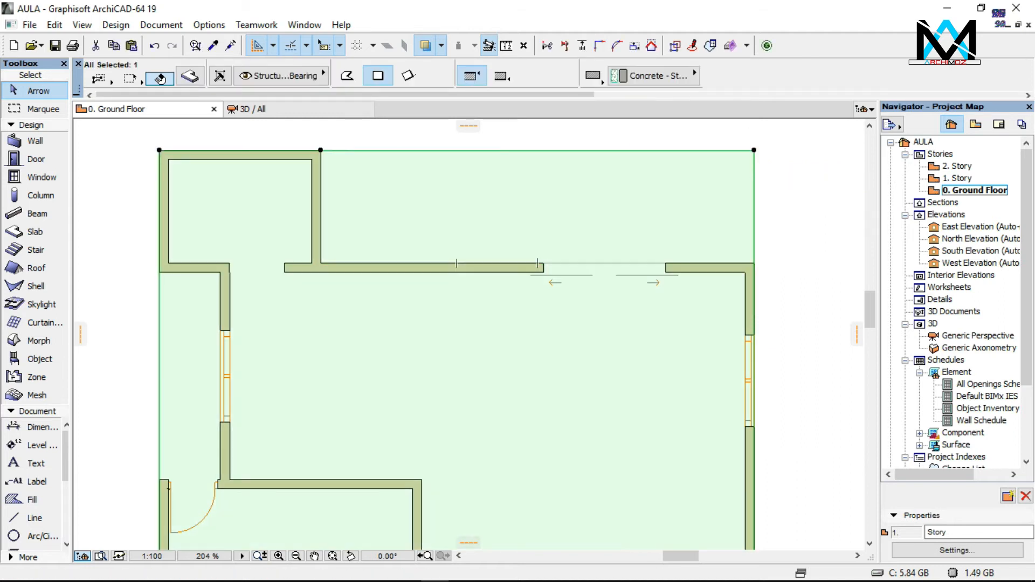
{"action": "key", "text": "ctrl+z"}
{"action": "scroll", "coordinate": [613, 240], "scroll_direction": "down", "scroll_amount": 1}
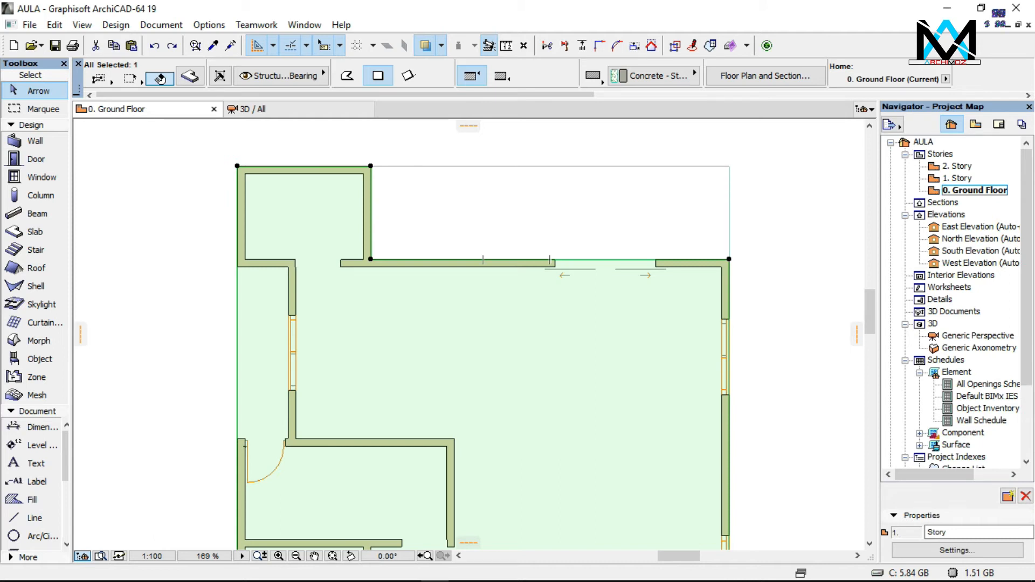
Extend the ground floor slab's northern edge level with the northwest room by moving its inner and northeast corner nodes, and check it in 3D
{"action": "left_click", "coordinate": [370, 259]}
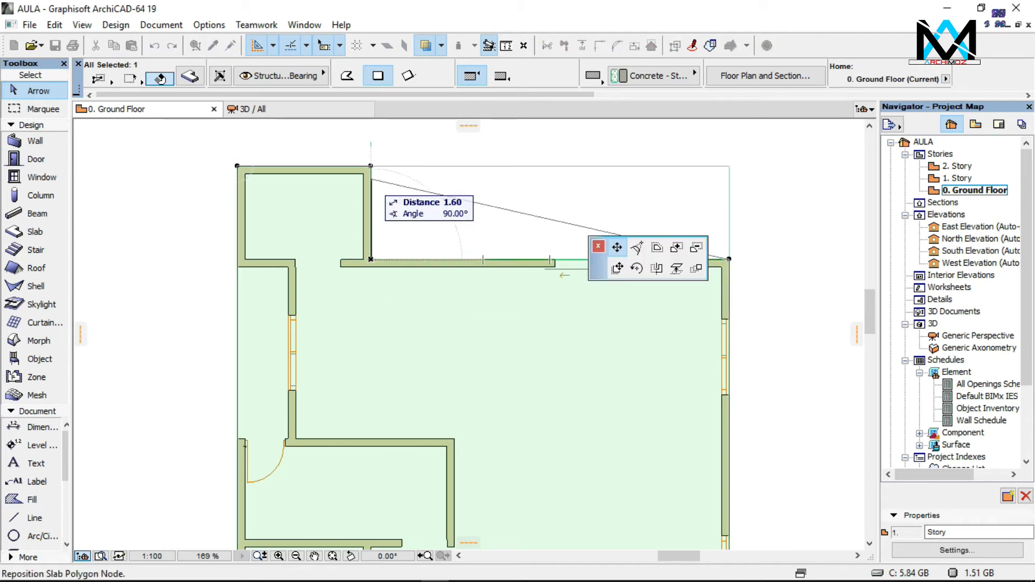
{"action": "left_click", "coordinate": [729, 259]}
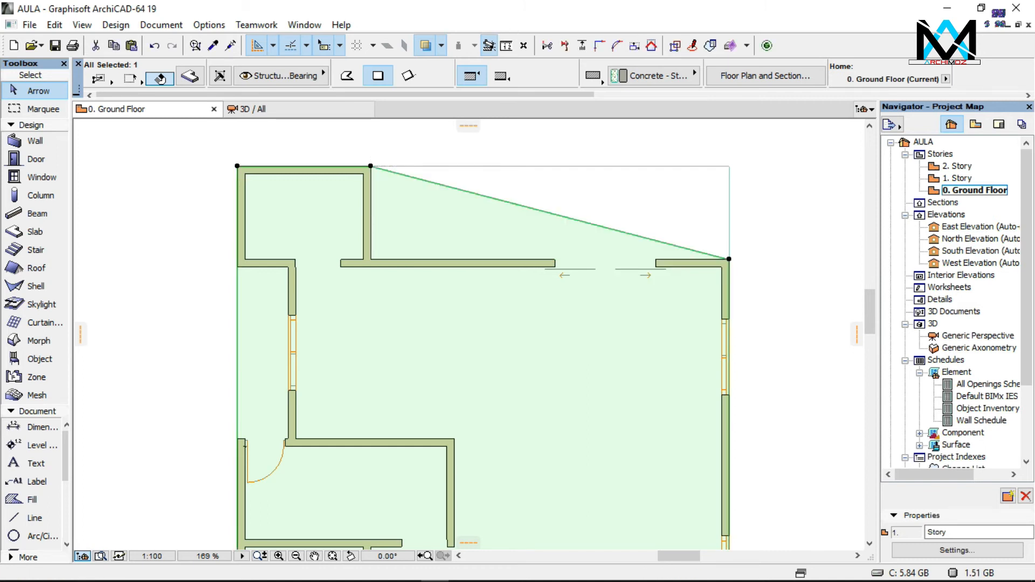
{"action": "left_click", "coordinate": [729, 259]}
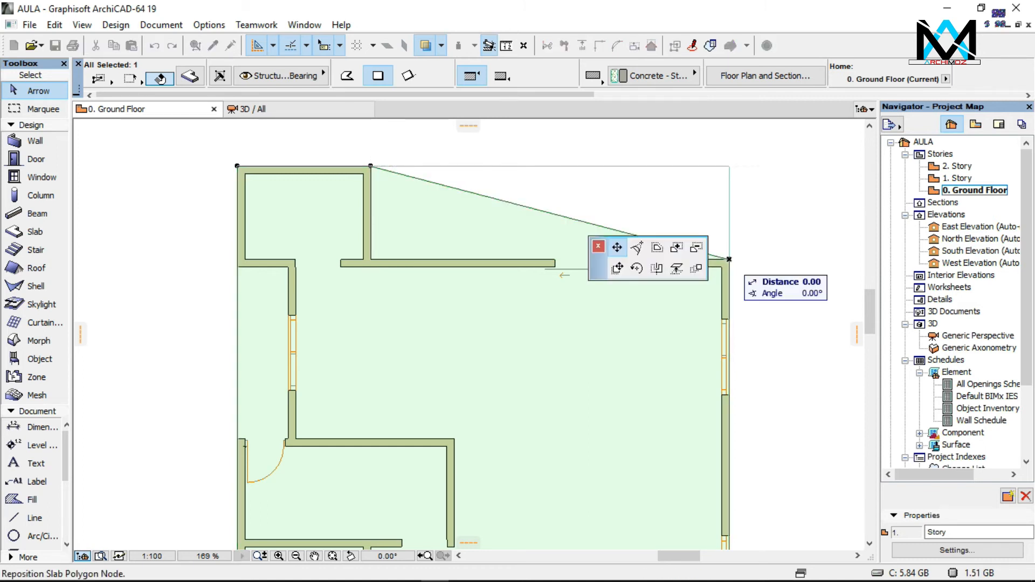
{"action": "left_click", "coordinate": [728, 166]}
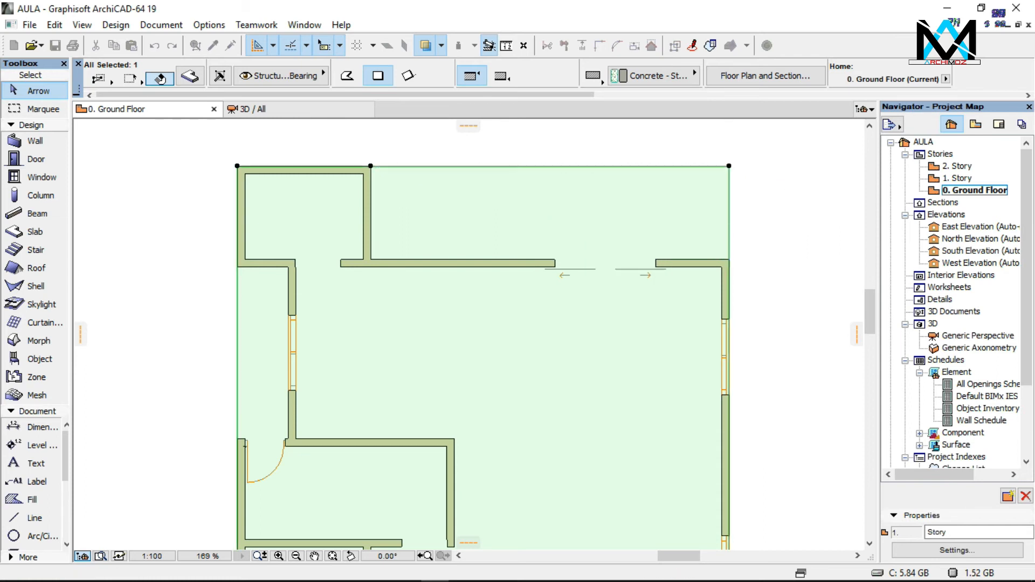
{"action": "key", "text": "F3"}
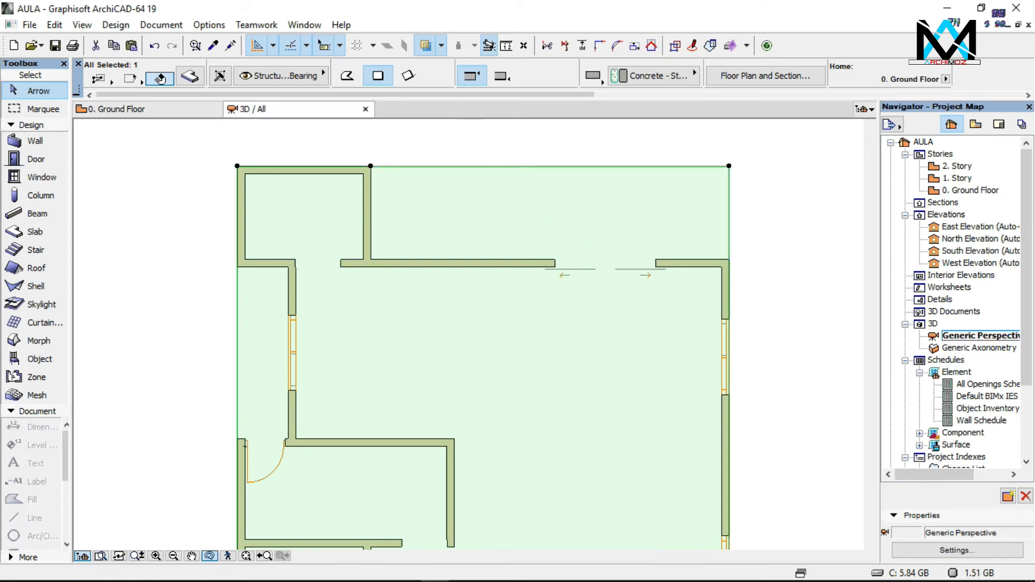
{"action": "middle_click_drag", "start_coordinate": [468, 334], "coordinate": [501, 330], "text": "shift"}
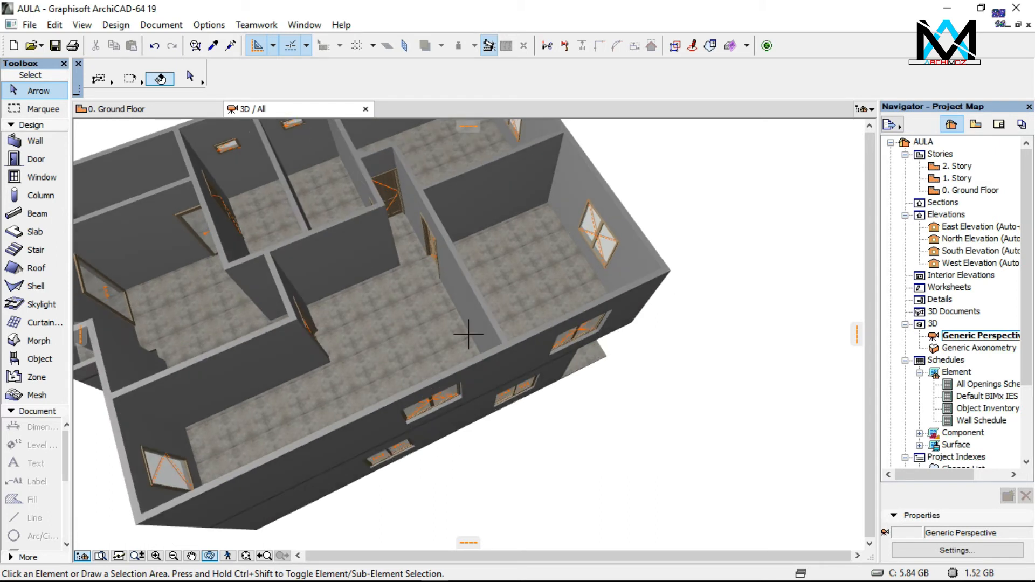
{"action": "middle_click_drag", "start_coordinate": [467, 334], "coordinate": [481, 317], "text": "shift"}
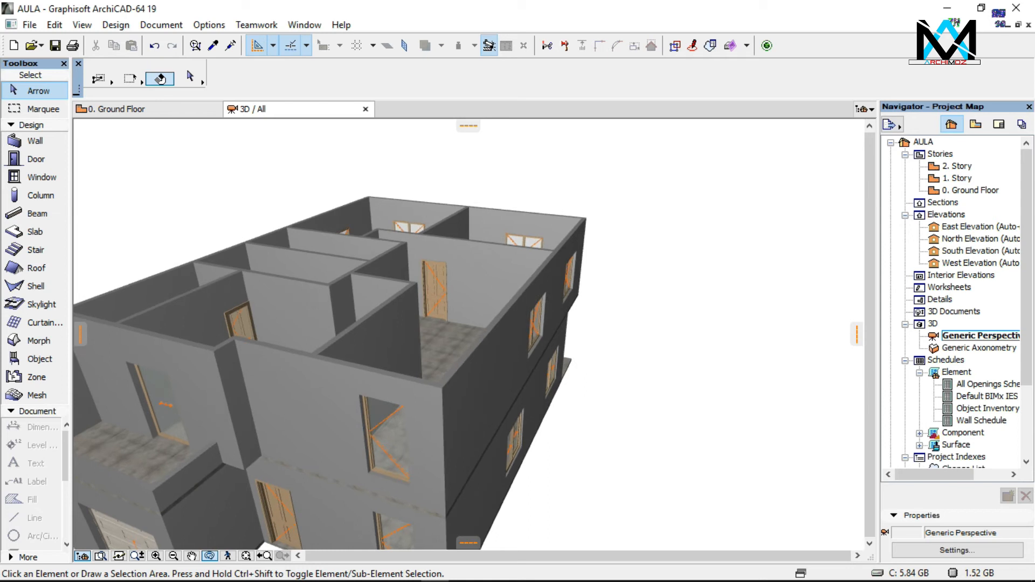
Open the 2. Story floor plan and set the slab default elevation to project zero to 6.00
{"action": "left_click", "coordinate": [157, 109]}
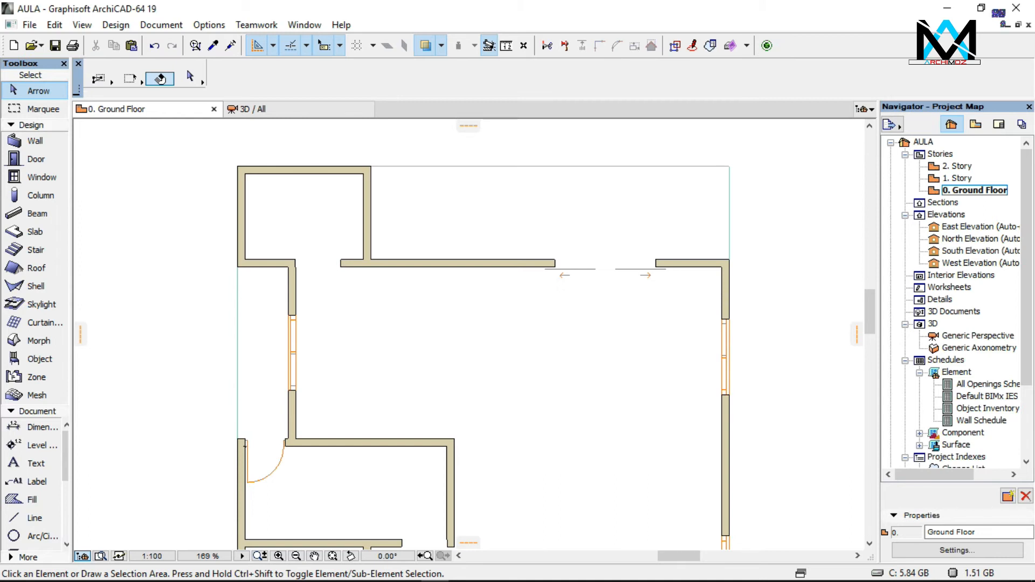
{"action": "double_click", "coordinate": [958, 166]}
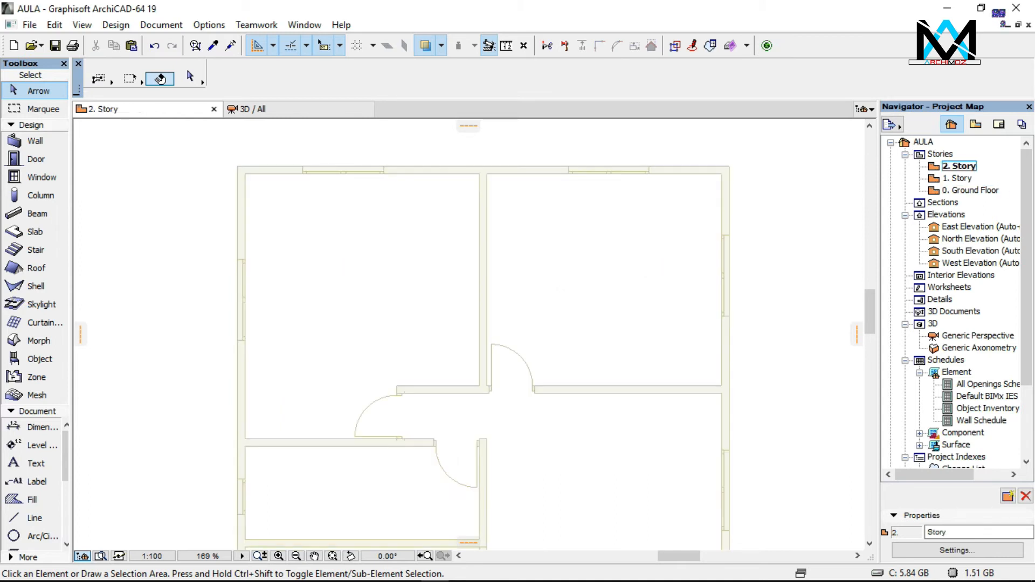
{"action": "scroll", "coordinate": [747, 156], "scroll_direction": "down", "scroll_amount": 5}
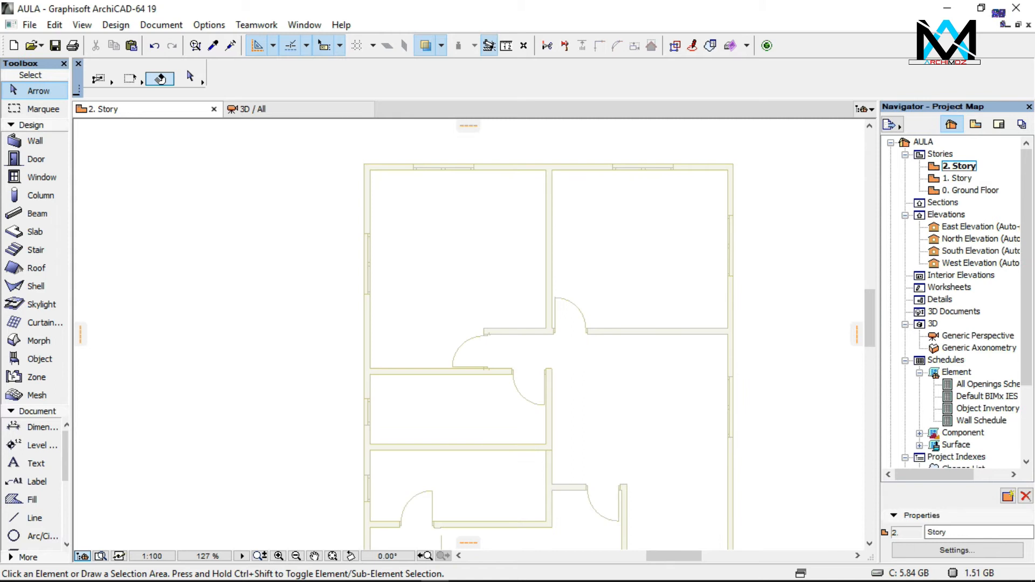
{"action": "scroll", "coordinate": [812, 323], "scroll_direction": "up", "scroll_amount": 1}
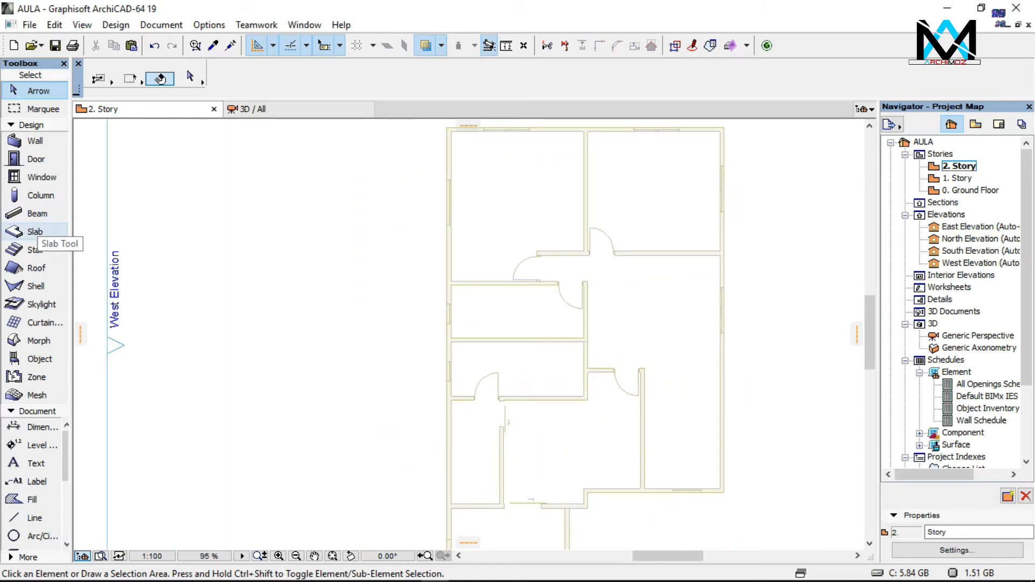
{"action": "double_click", "coordinate": [34, 232]}
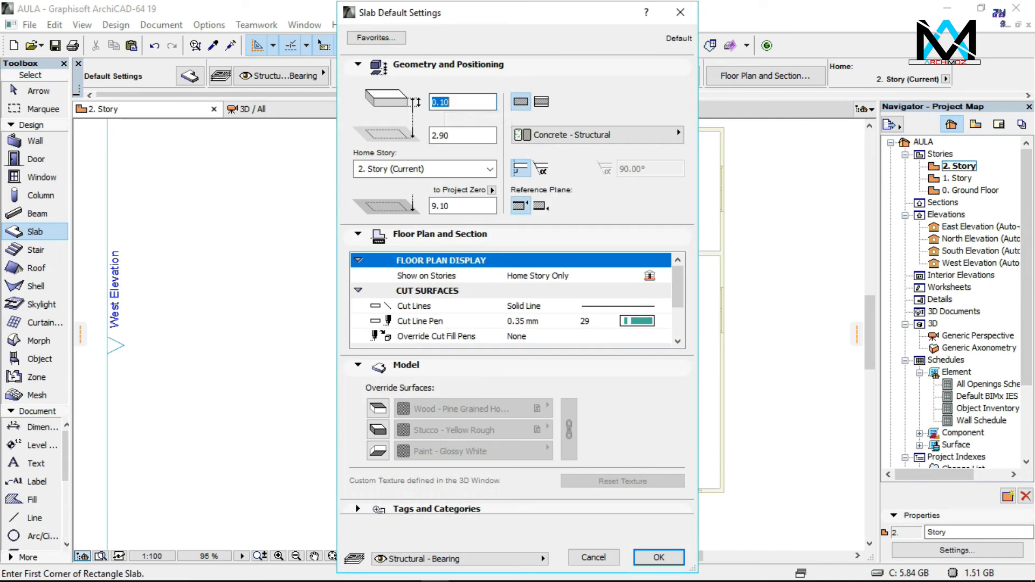
{"action": "left_click", "coordinate": [456, 205]}
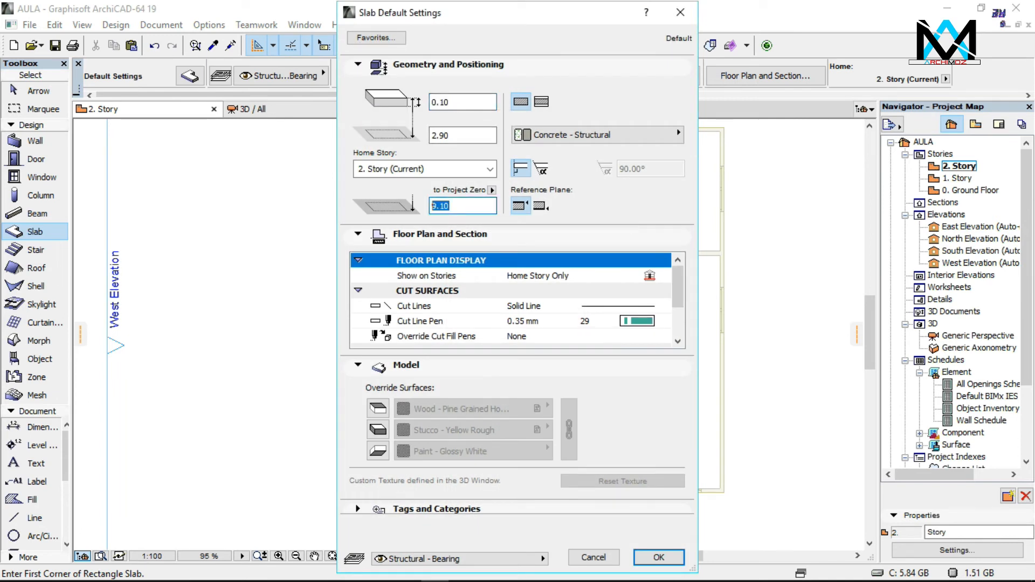
{"action": "type", "text": "6"}
{"action": "type", "text": ".00"}
{"action": "key", "text": "Return"}
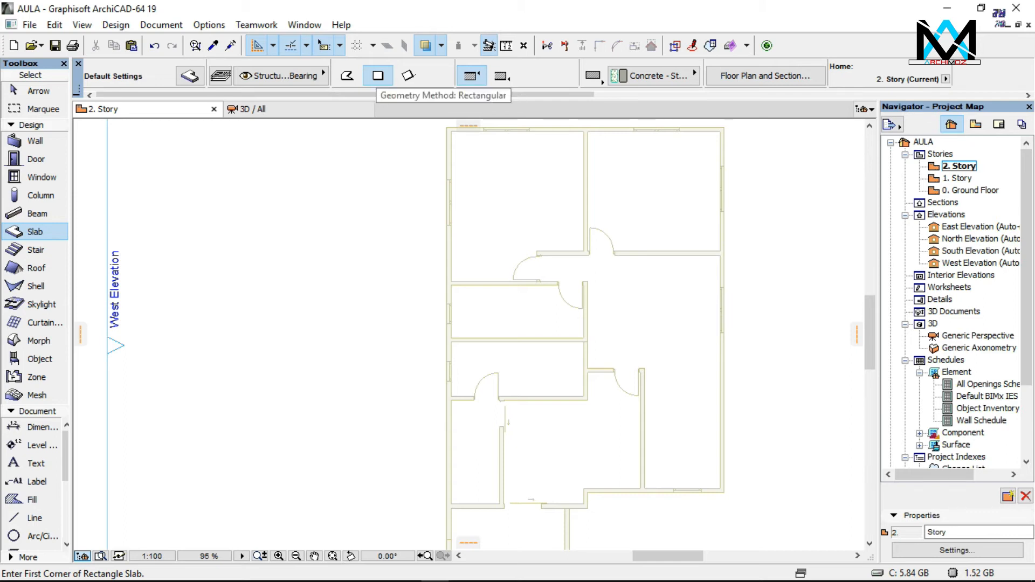
Draw a rectangular roof slab about 9.77 by 13.38 from the house's northwest outer corner to the southeast side, excluding the balcony
{"action": "scroll", "coordinate": [601, 175], "scroll_direction": "down", "scroll_amount": 2}
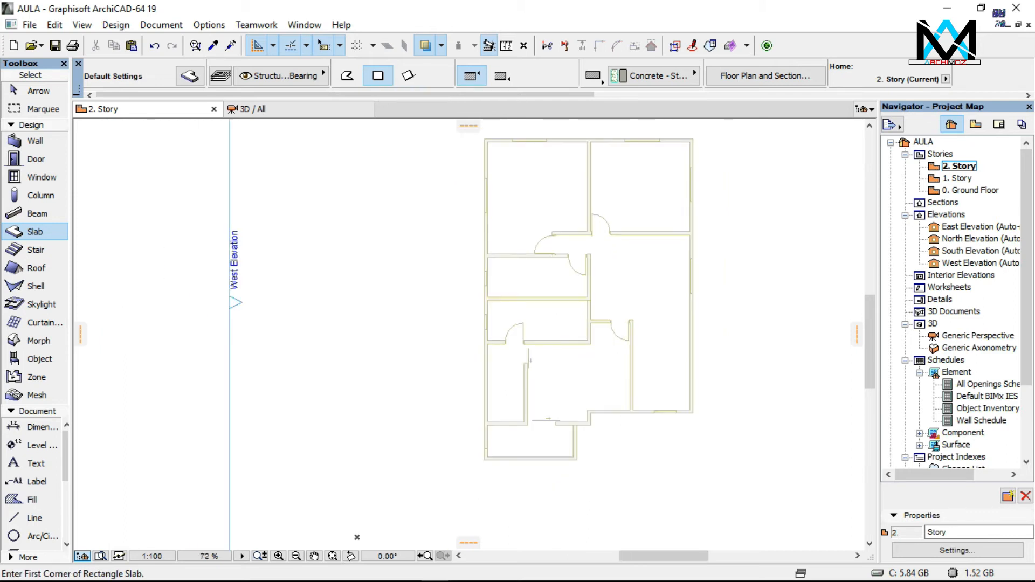
{"action": "scroll", "coordinate": [587, 143], "scroll_direction": "up", "scroll_amount": 2}
{"action": "scroll", "coordinate": [448, 130], "scroll_direction": "up", "scroll_amount": 3}
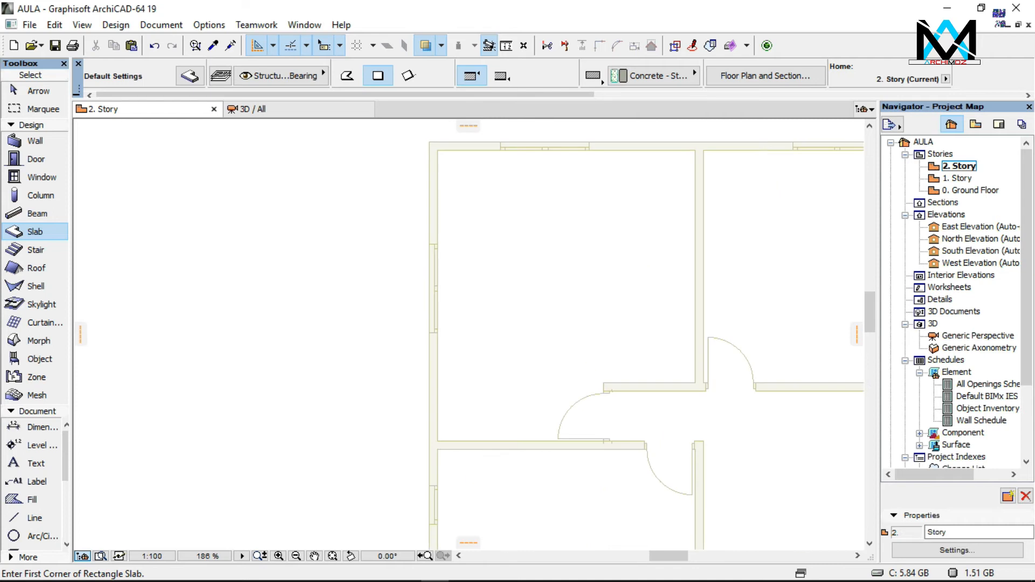
{"action": "scroll", "coordinate": [448, 131], "scroll_direction": "up", "scroll_amount": 2}
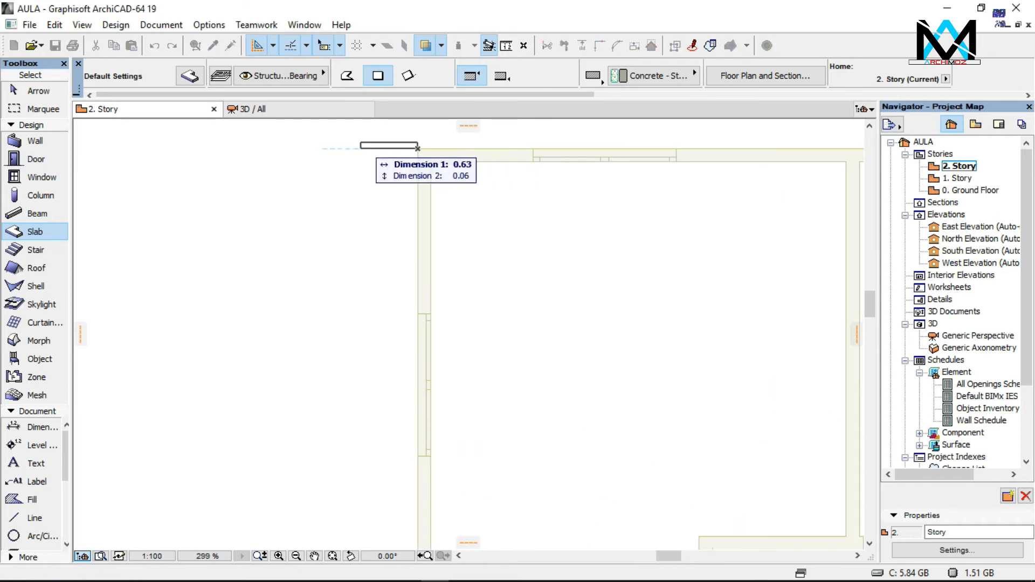
{"action": "scroll", "coordinate": [360, 145], "scroll_direction": "down", "scroll_amount": 2}
{"action": "scroll", "coordinate": [359, 143], "scroll_direction": "down", "scroll_amount": 1}
{"action": "left_click", "coordinate": [382, 145]}
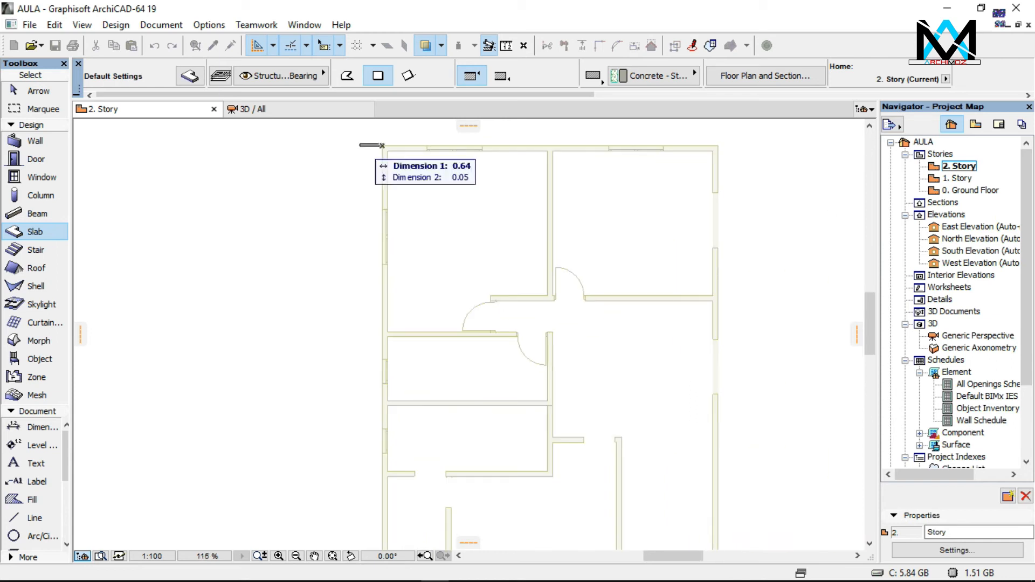
{"action": "scroll", "coordinate": [372, 146], "scroll_direction": "down", "scroll_amount": 3}
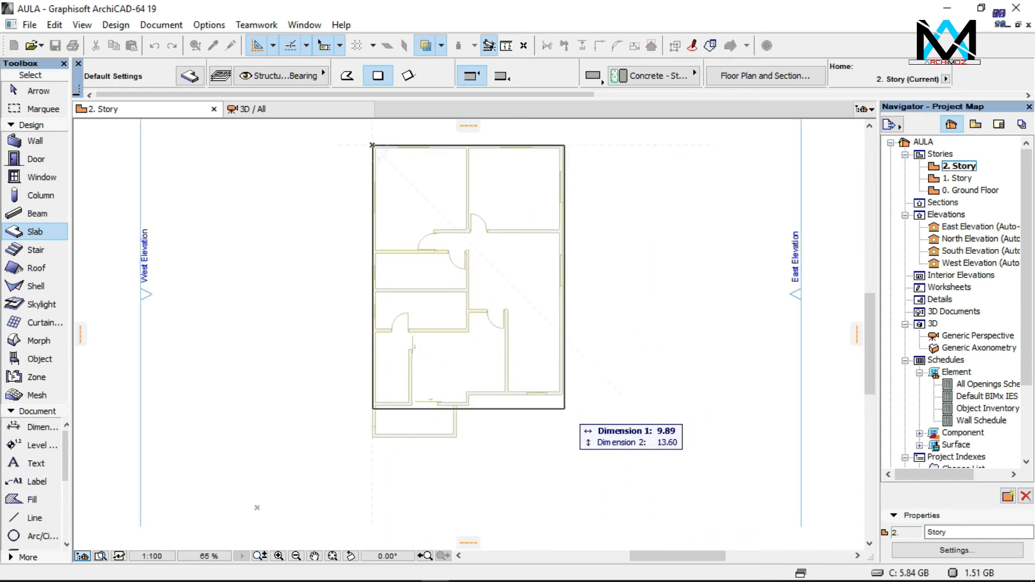
{"action": "scroll", "coordinate": [558, 405], "scroll_direction": "up", "scroll_amount": 4}
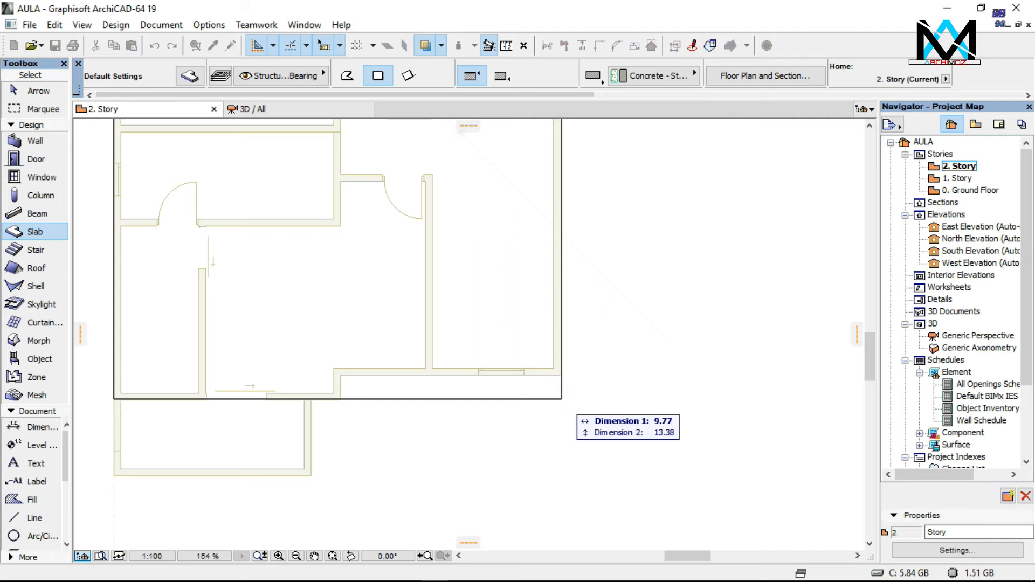
{"action": "left_click", "coordinate": [562, 399]}
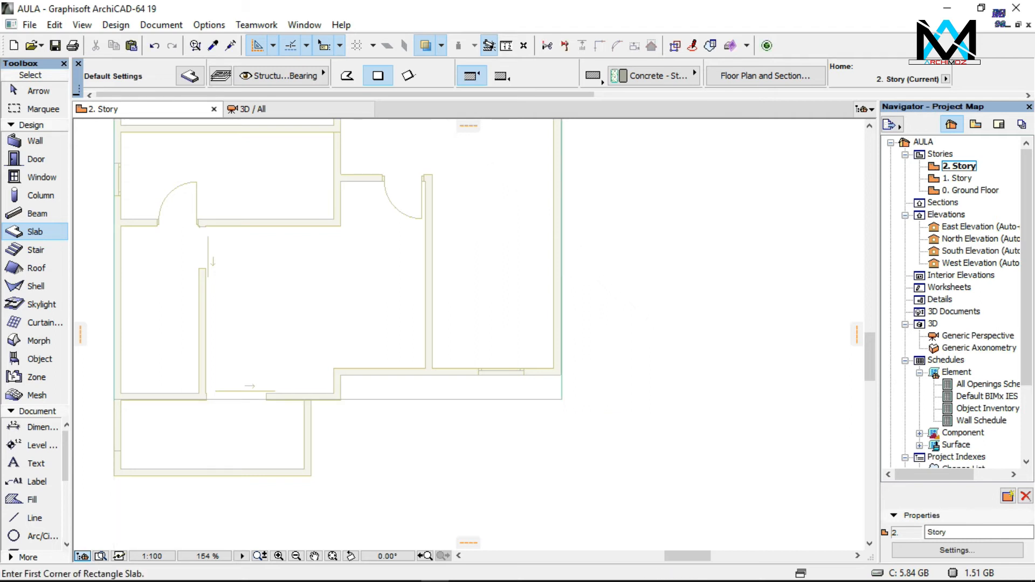
Select the roof slab and move its southwest corner node south to the outer face of the wall above the balcony
{"action": "scroll", "coordinate": [148, 409], "scroll_direction": "up", "scroll_amount": 3}
{"action": "scroll", "coordinate": [102, 405], "scroll_direction": "up", "scroll_amount": 5}
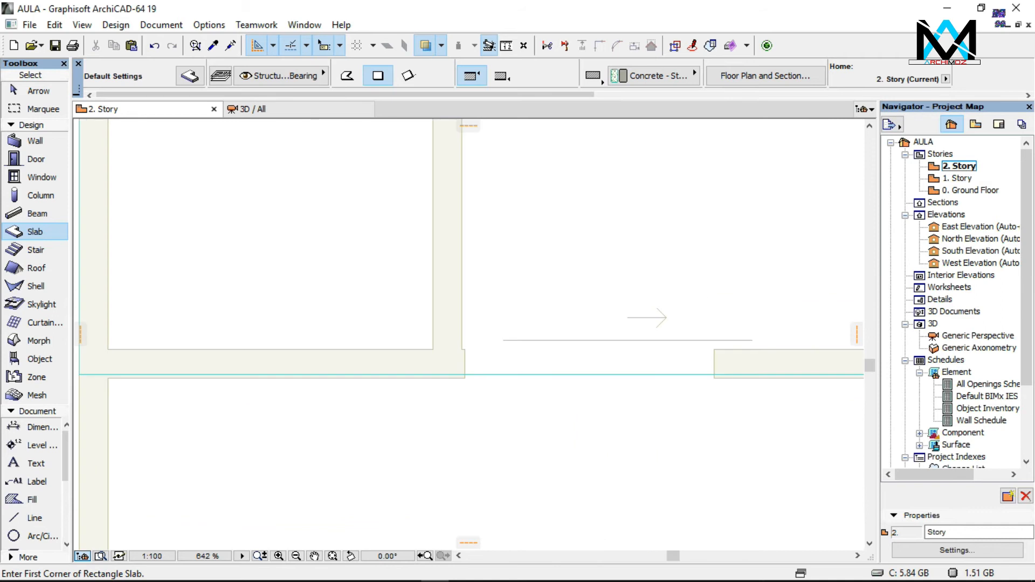
{"action": "left_click", "coordinate": [37, 90]}
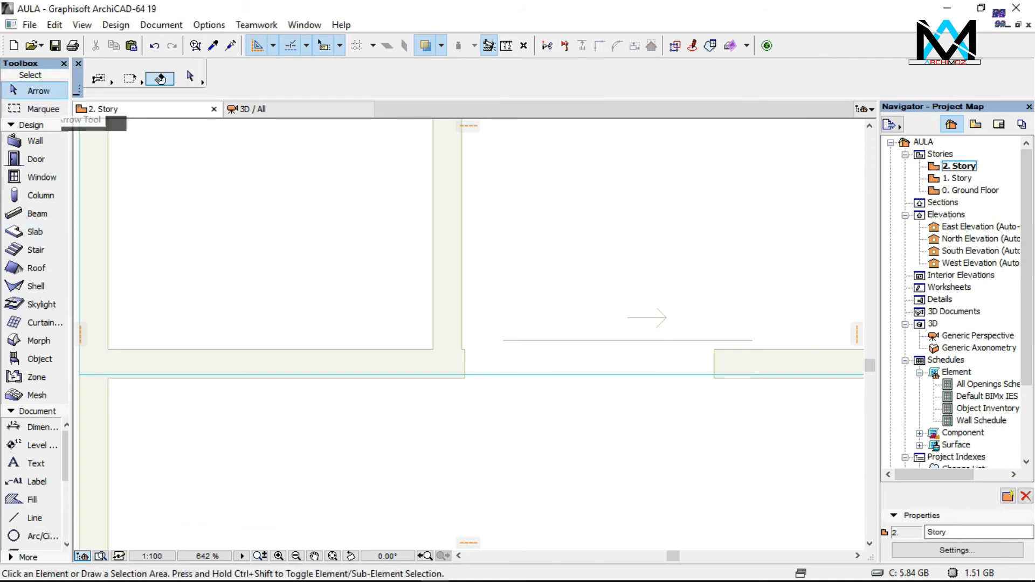
{"action": "key", "text": "ctrl+a"}
{"action": "scroll", "coordinate": [199, 345], "scroll_direction": "down", "scroll_amount": 5}
{"action": "scroll", "coordinate": [99, 364], "scroll_direction": "up", "scroll_amount": 7}
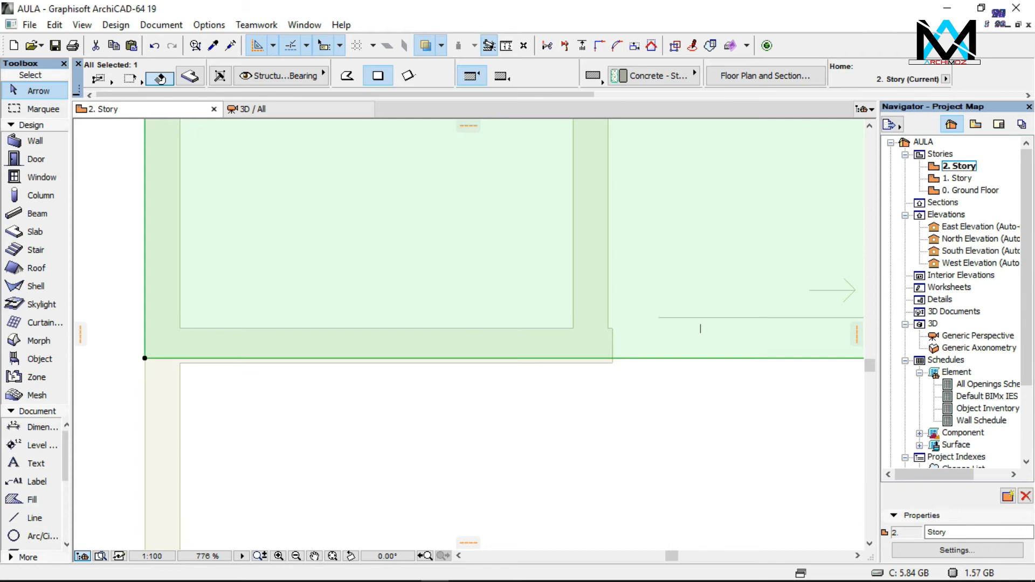
{"action": "left_click", "coordinate": [144, 358]}
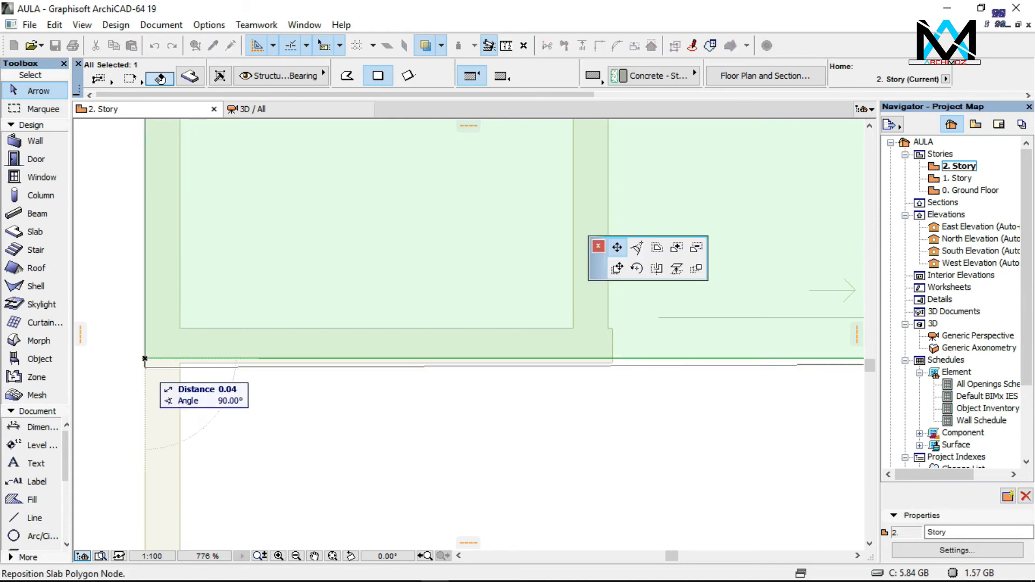
{"action": "left_click", "coordinate": [144, 358]}
{"action": "scroll", "coordinate": [99, 344], "scroll_direction": "down", "scroll_amount": 3}
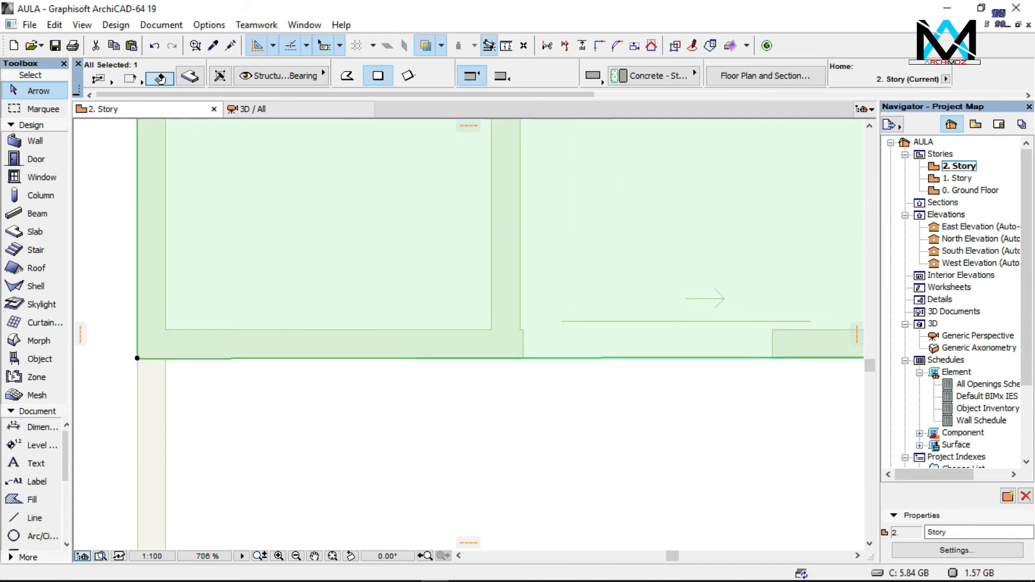
Move the roof slab's southeast corner node about 0.04 diagonally to align with the east wall's outer face and the slab's south edge
{"action": "scroll", "coordinate": [88, 338], "scroll_direction": "down", "scroll_amount": 1}
{"action": "scroll", "coordinate": [97, 343], "scroll_direction": "down", "scroll_amount": 2}
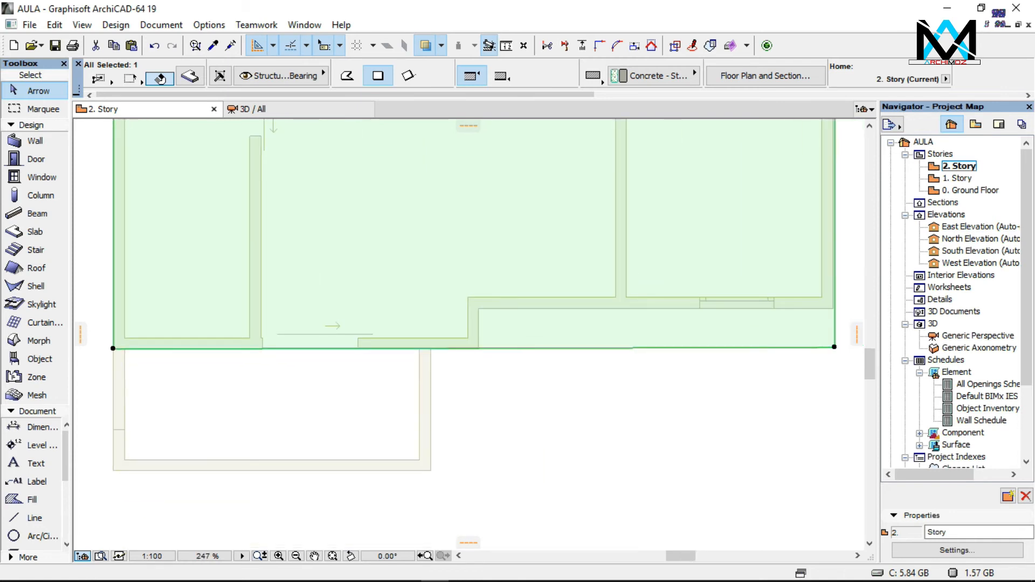
{"action": "scroll", "coordinate": [845, 330], "scroll_direction": "up", "scroll_amount": 2}
{"action": "left_click", "coordinate": [830, 353]}
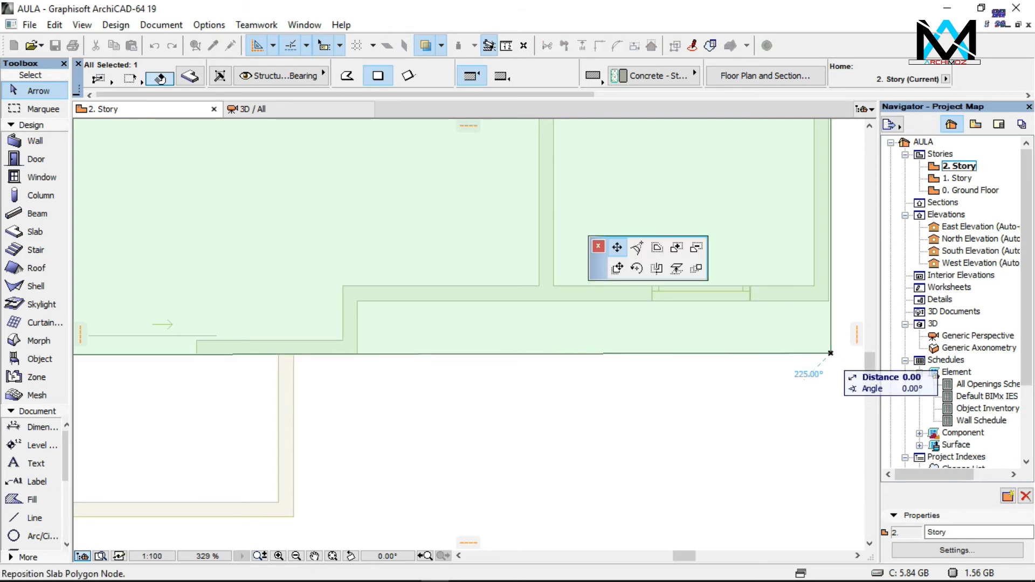
{"action": "scroll", "coordinate": [830, 352], "scroll_direction": "up", "scroll_amount": 3}
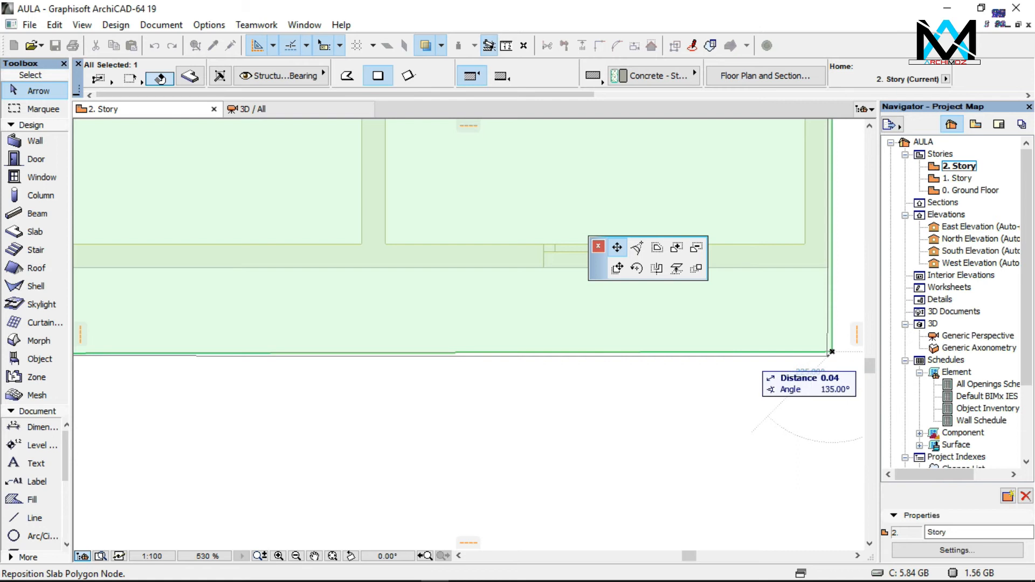
{"action": "left_click", "coordinate": [830, 352]}
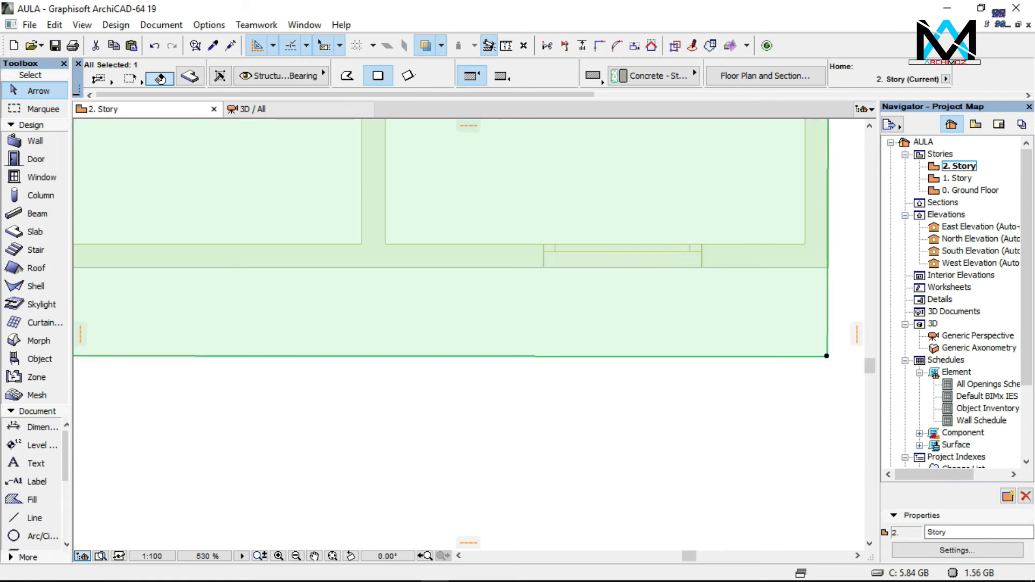
Inspect the roof slab in the 3D view, select the tall wall at the balcony's west end and open the wall settings
{"action": "key", "text": "F3"}
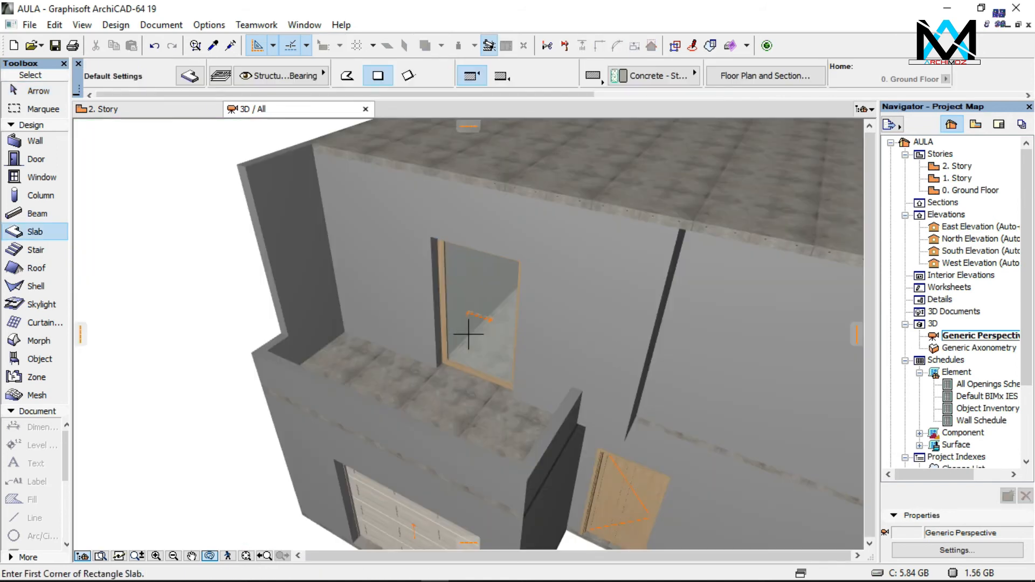
{"action": "scroll", "coordinate": [468, 334], "scroll_direction": "down", "scroll_amount": 3}
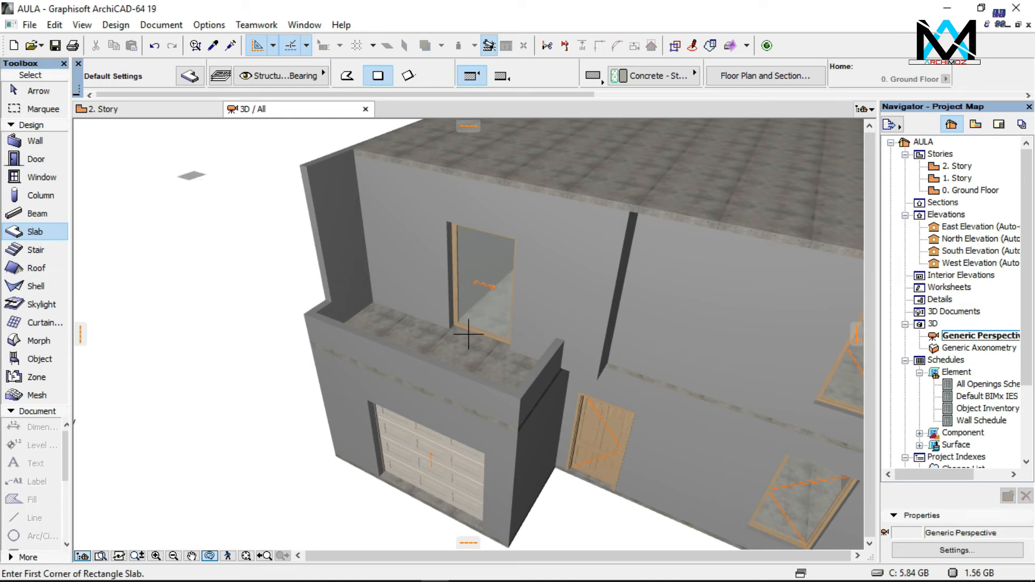
{"action": "left_click", "coordinate": [32, 91]}
{"action": "key", "text": "ctrl+a"}
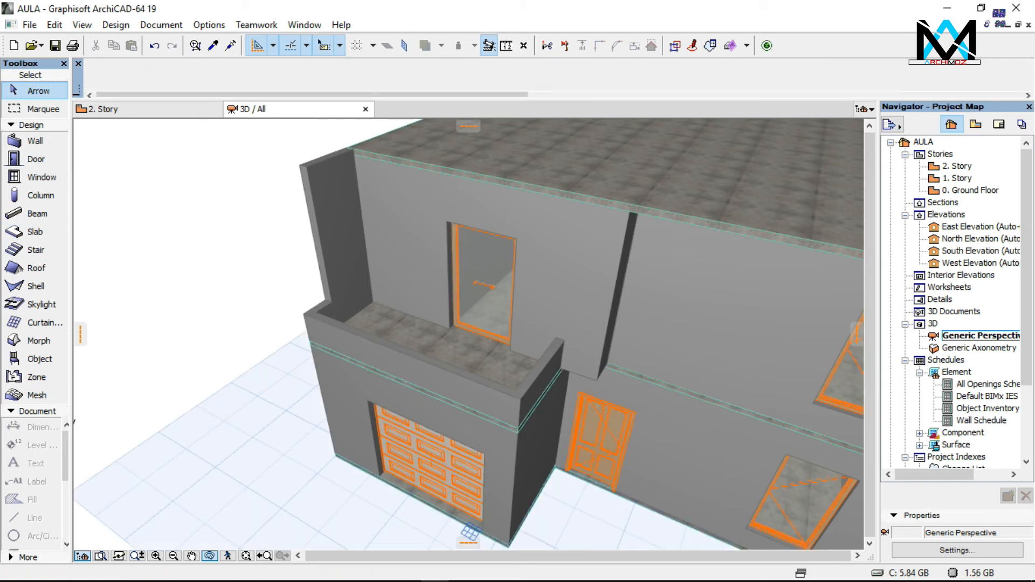
{"action": "left_click", "coordinate": [350, 156]}
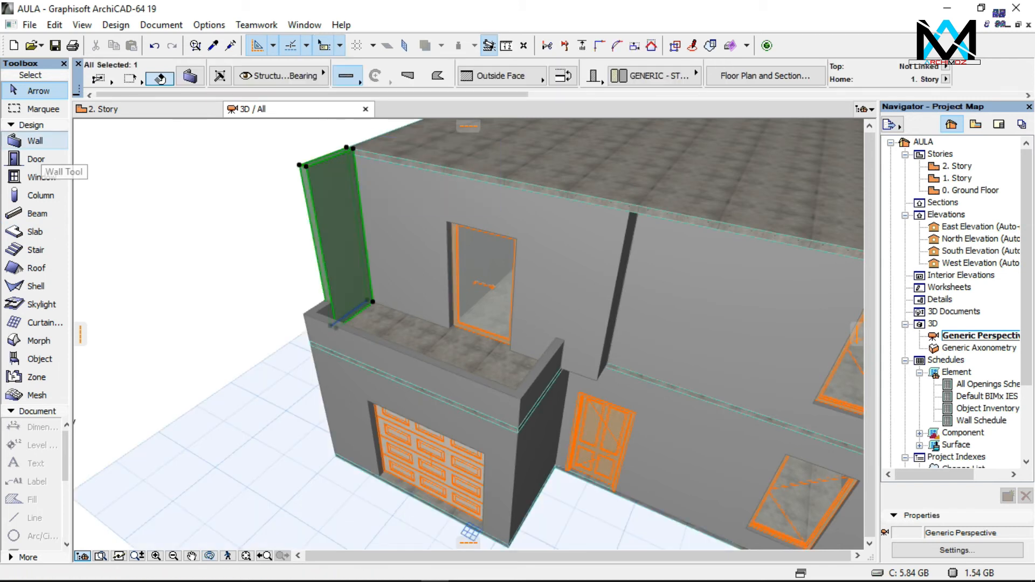
{"action": "double_click", "coordinate": [33, 141]}
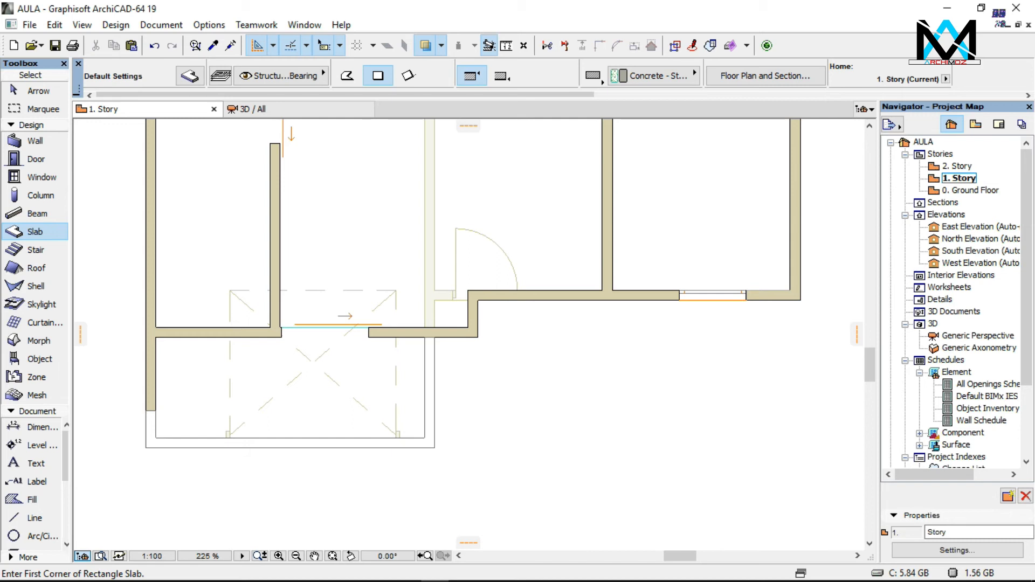
On 2. Story, select the roof slab and insert a node on its south edge at the outer corner of the wall offset
{"action": "double_click", "coordinate": [959, 166]}
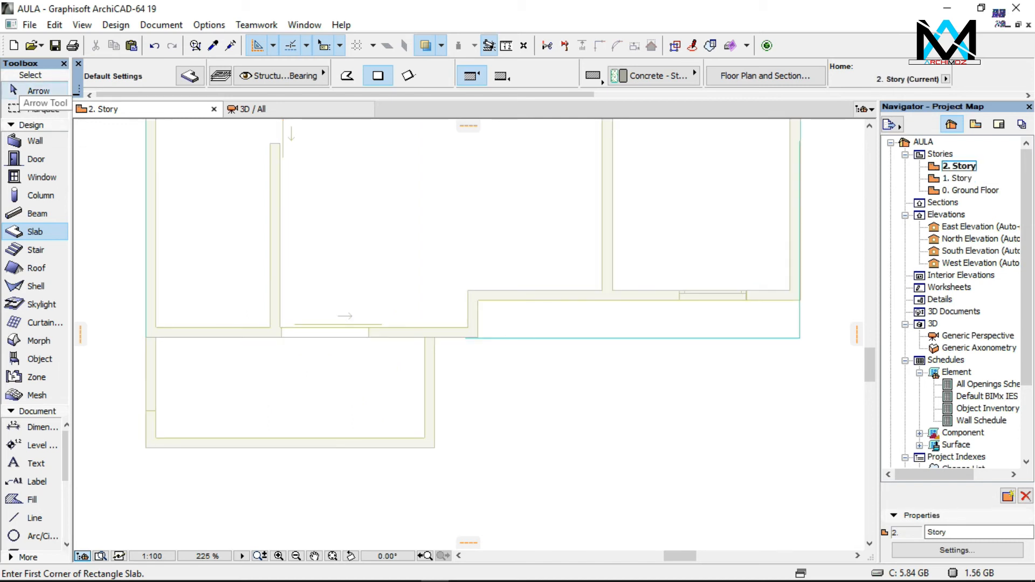
{"action": "left_click", "coordinate": [34, 91]}
{"action": "left_click", "coordinate": [348, 157]}
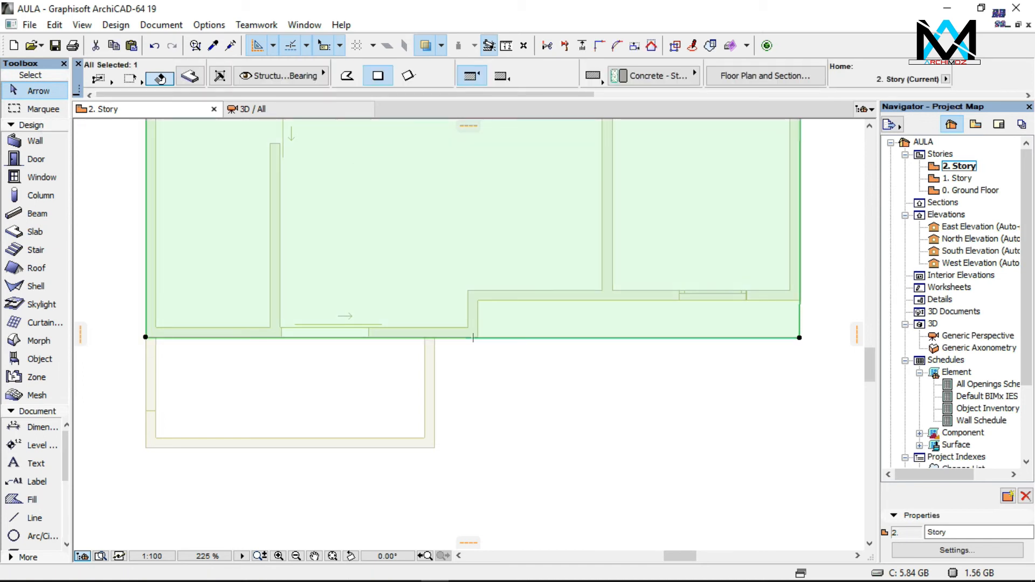
{"action": "left_click", "coordinate": [552, 338]}
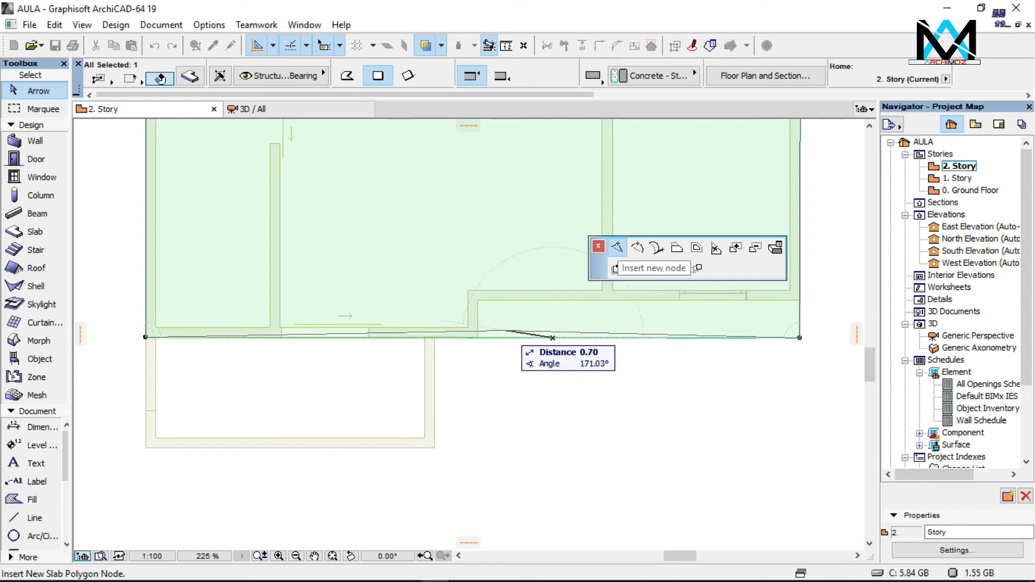
{"action": "left_click", "coordinate": [477, 337]}
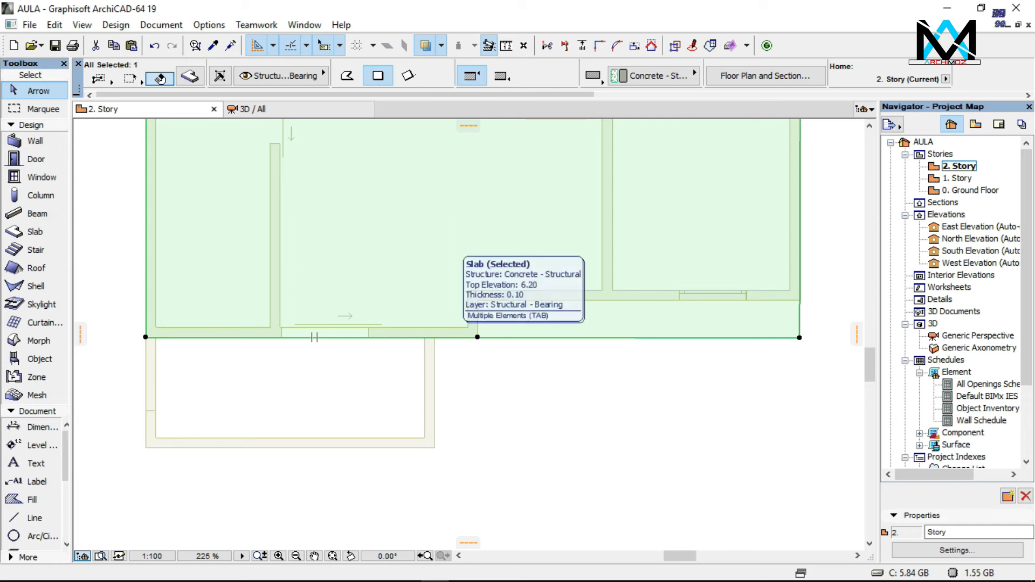
Insert another node on the roof slab's south edge, move it 0.7 to a point south of the offset corner, and bring the southwest corner level with it
{"action": "left_click", "coordinate": [447, 337]}
{"action": "left_click", "coordinate": [447, 337]}
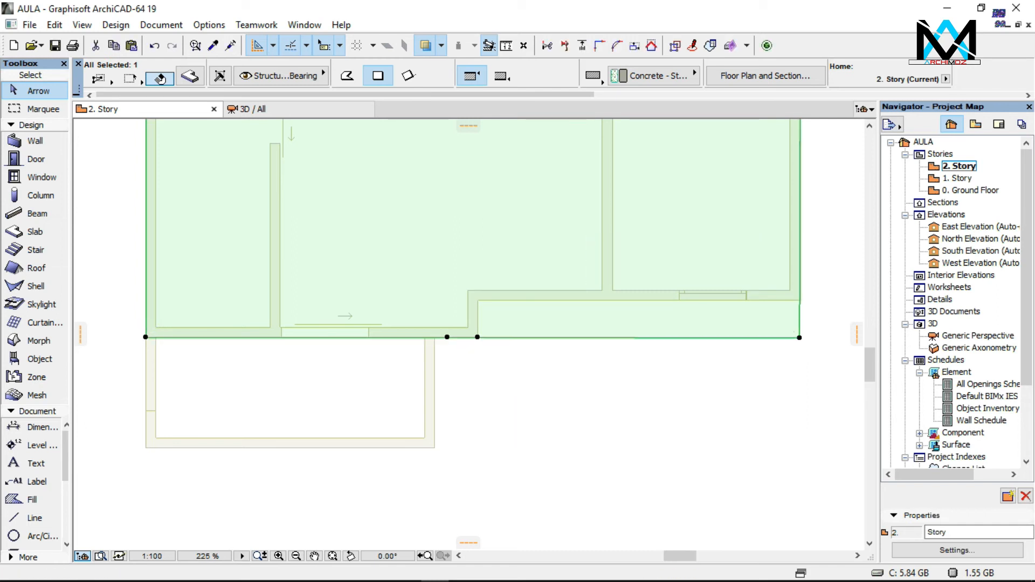
{"action": "left_click", "coordinate": [447, 338]}
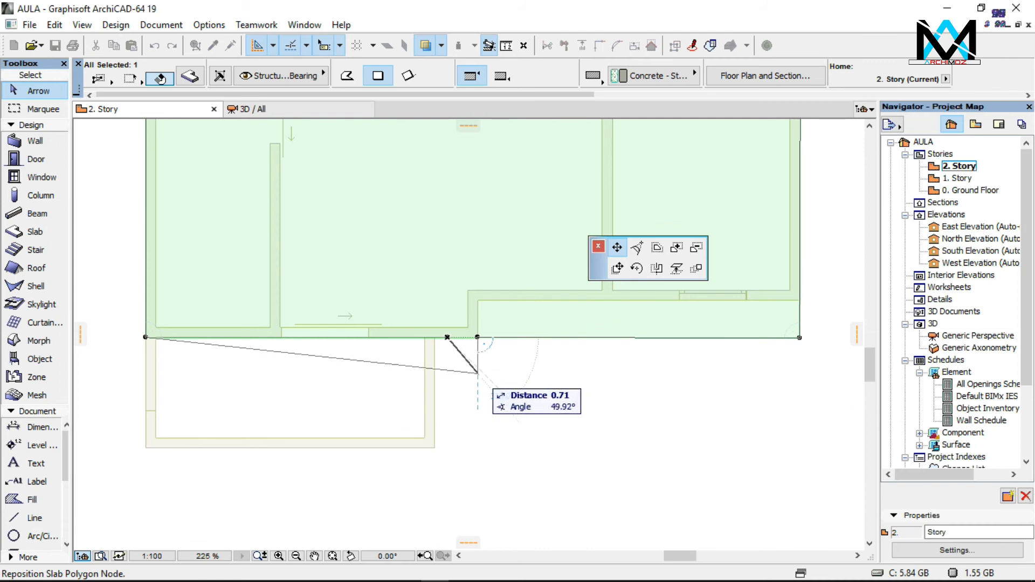
{"action": "type", "text": "0."}
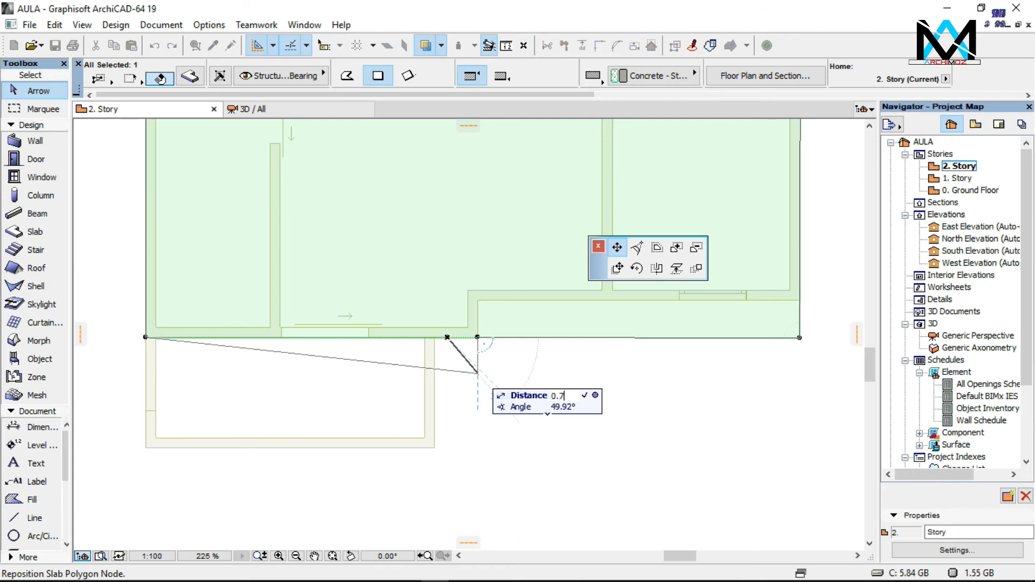
{"action": "key", "text": "Return"}
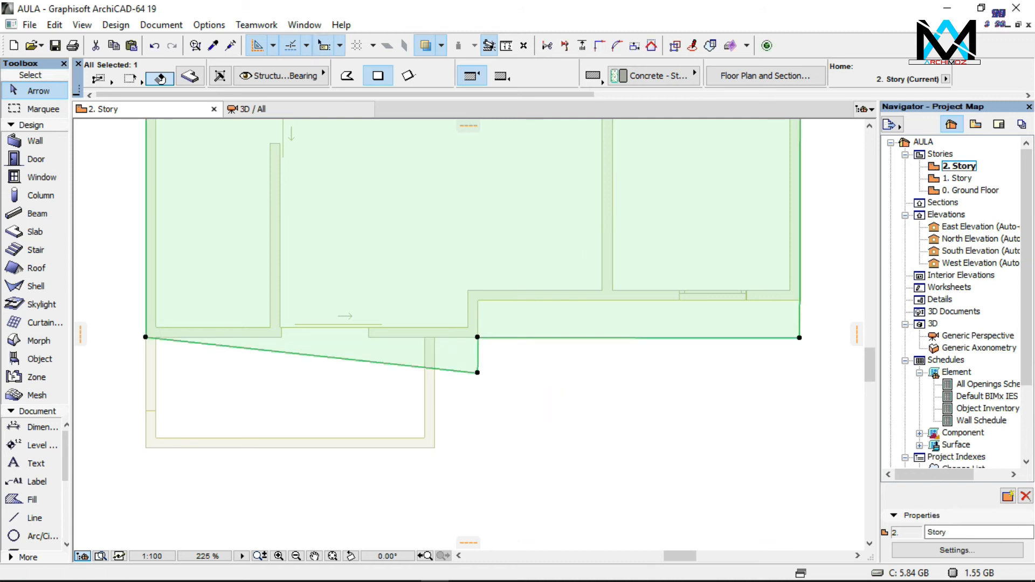
{"action": "left_click", "coordinate": [145, 337]}
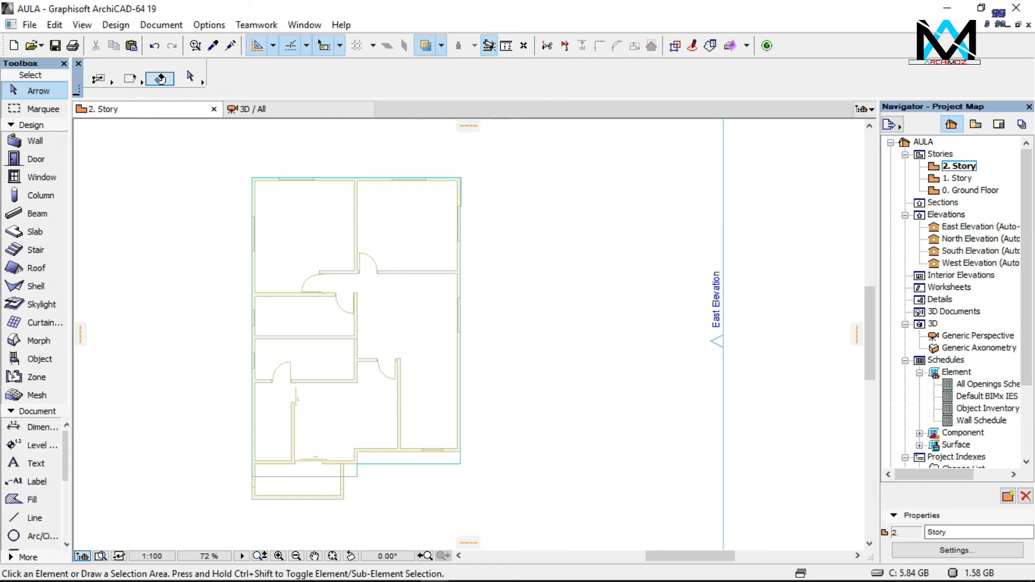
Reduce the default wall height for low parapet walls around the roof slab
{"action": "double_click", "coordinate": [32, 142]}
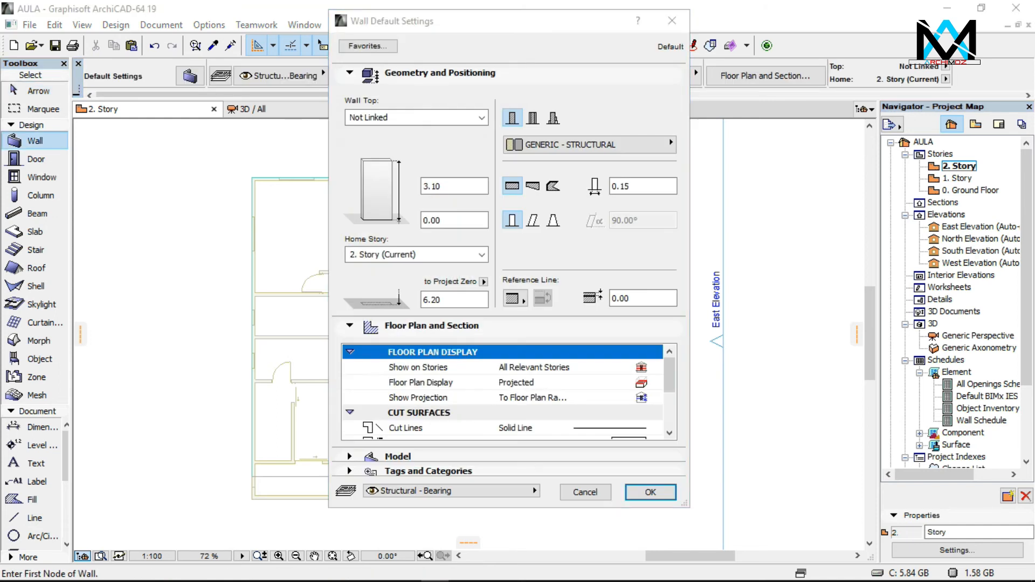
{"action": "left_click", "coordinate": [441, 186]}
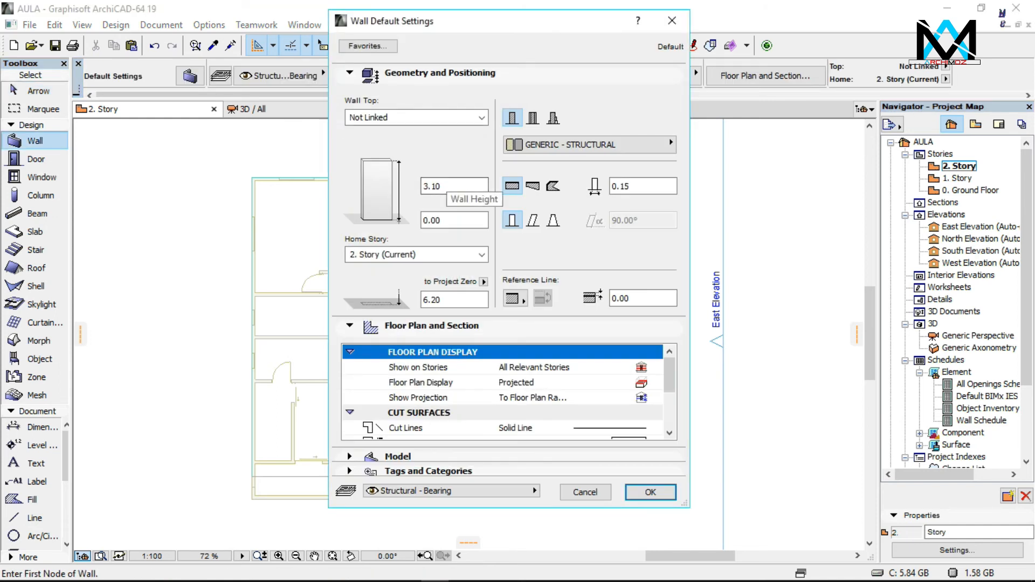
{"action": "double_click", "coordinate": [437, 186]}
{"action": "type", "text": "0"}
{"action": "key", "text": "Return"}
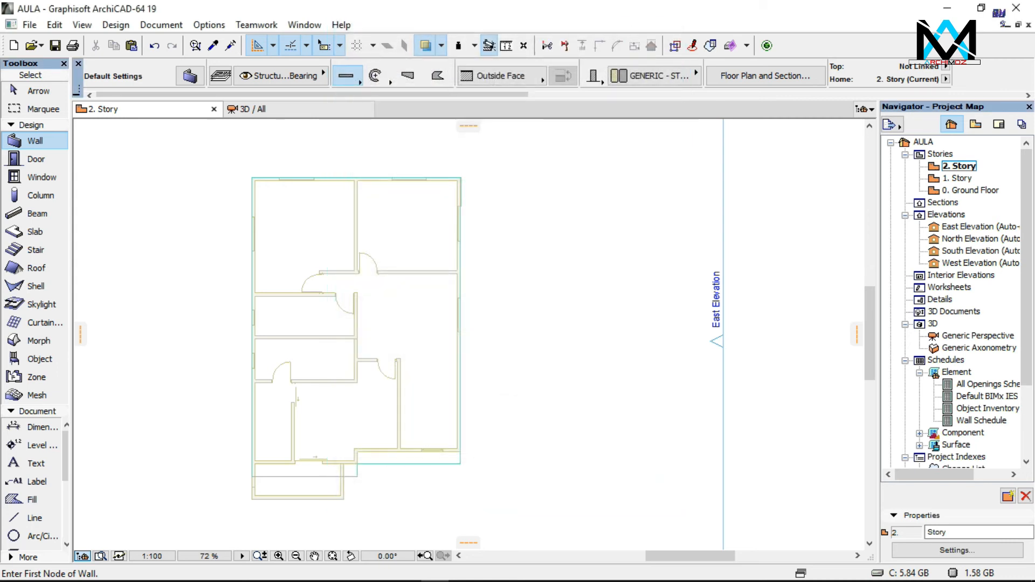
Draw parapet walls along the roof slab's east edge and its north edge, the latter about 9.75 long
{"action": "scroll", "coordinate": [447, 453], "scroll_direction": "up", "scroll_amount": 4}
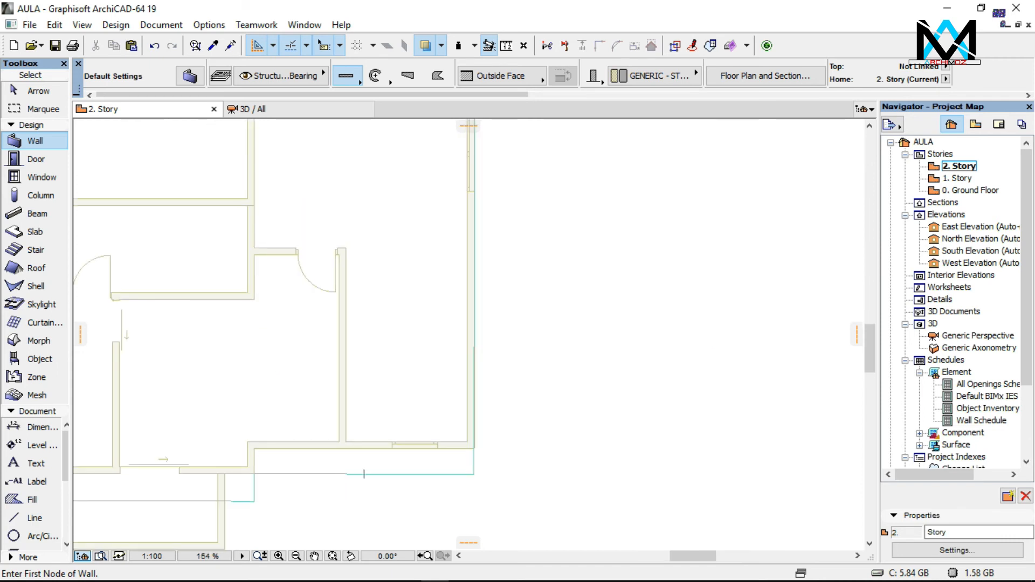
{"action": "left_click", "coordinate": [473, 474]}
{"action": "scroll", "coordinate": [473, 474], "scroll_direction": "down", "scroll_amount": 5}
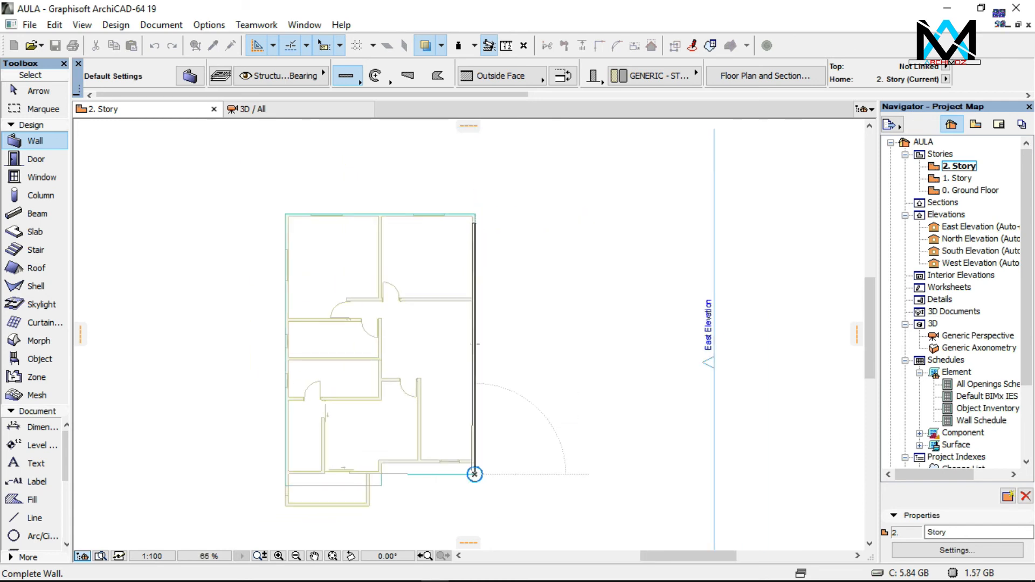
{"action": "scroll", "coordinate": [475, 215], "scroll_direction": "up", "scroll_amount": 2}
{"action": "scroll", "coordinate": [462, 195], "scroll_direction": "up", "scroll_amount": 2}
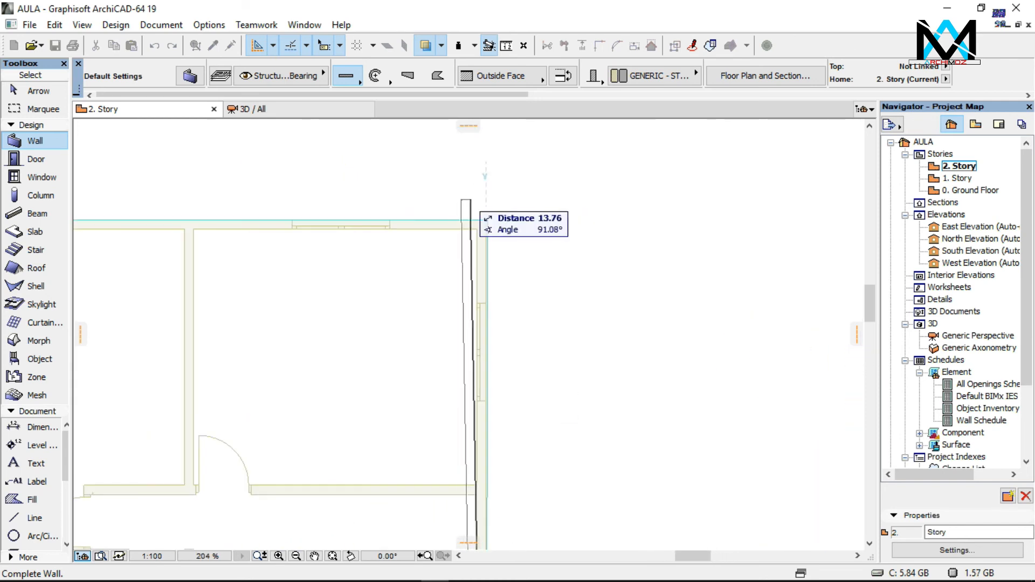
{"action": "left_click", "coordinate": [486, 220]}
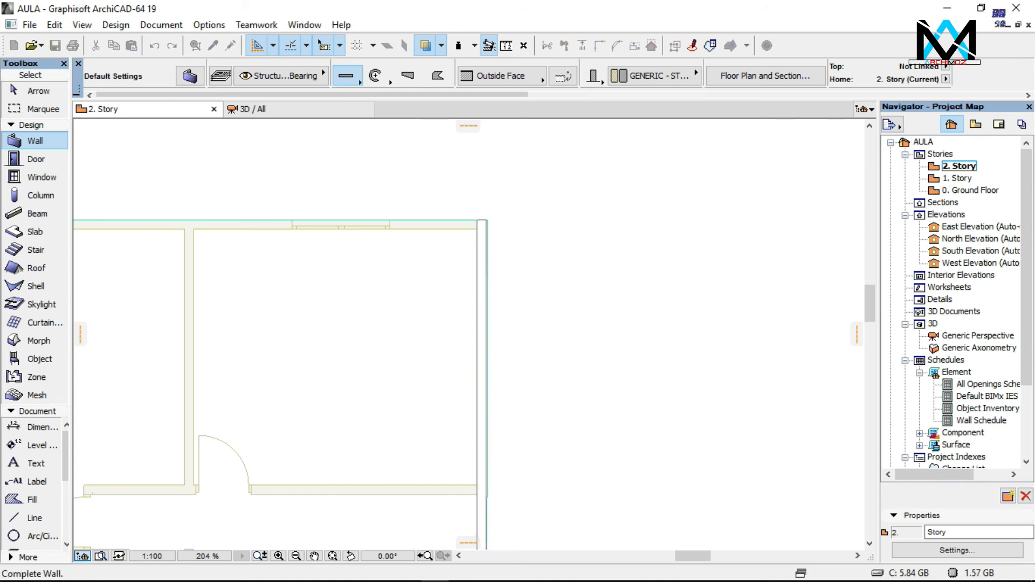
{"action": "scroll", "coordinate": [586, 284], "scroll_direction": "down", "scroll_amount": 2}
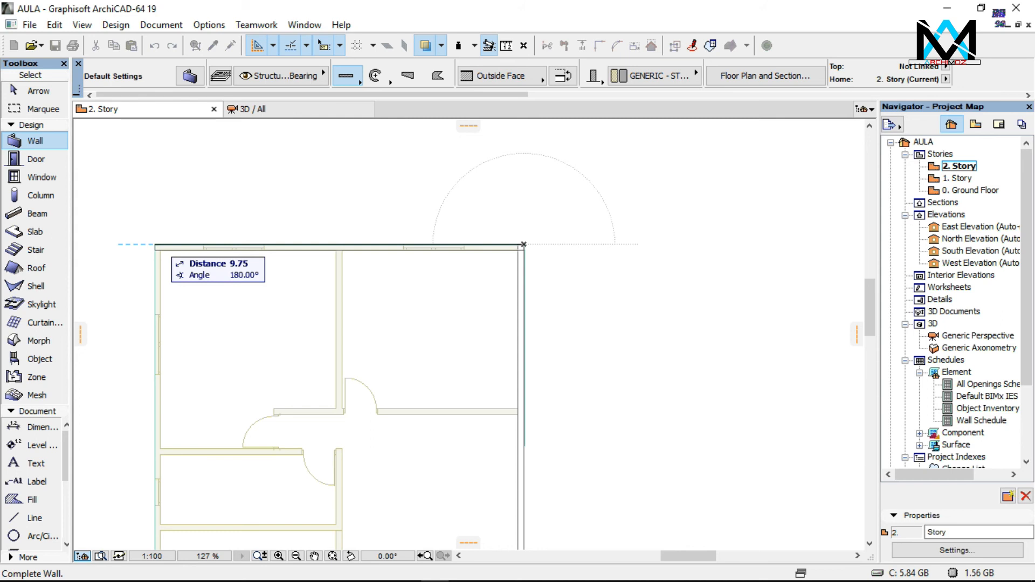
{"action": "left_click", "coordinate": [155, 245]}
{"action": "left_click", "coordinate": [155, 244]}
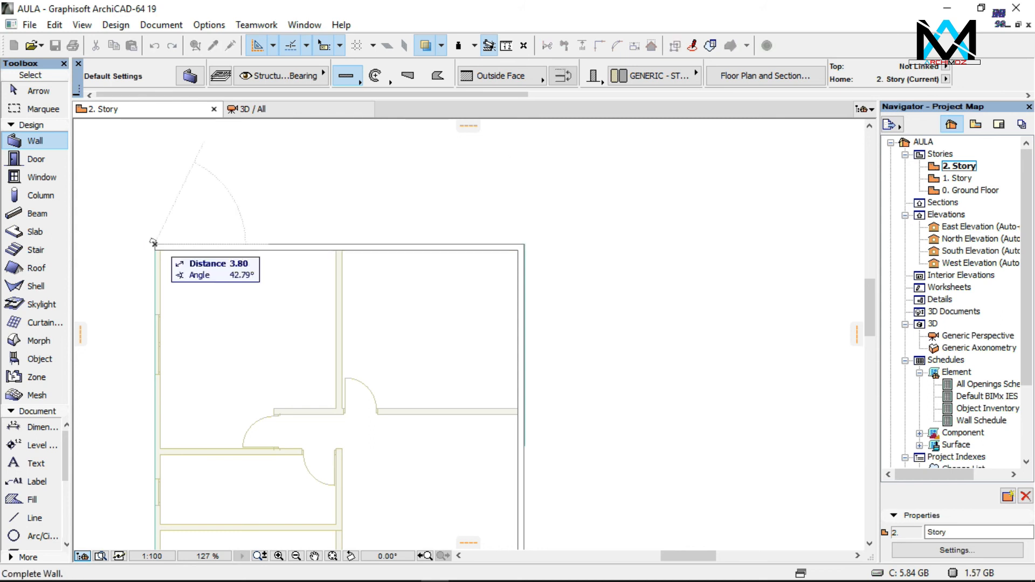
Continue the parapet down the roof slab's west edge and along its stepped south edge to close at the southeast corner
{"action": "scroll", "coordinate": [281, 128], "scroll_direction": "down", "scroll_amount": 2}
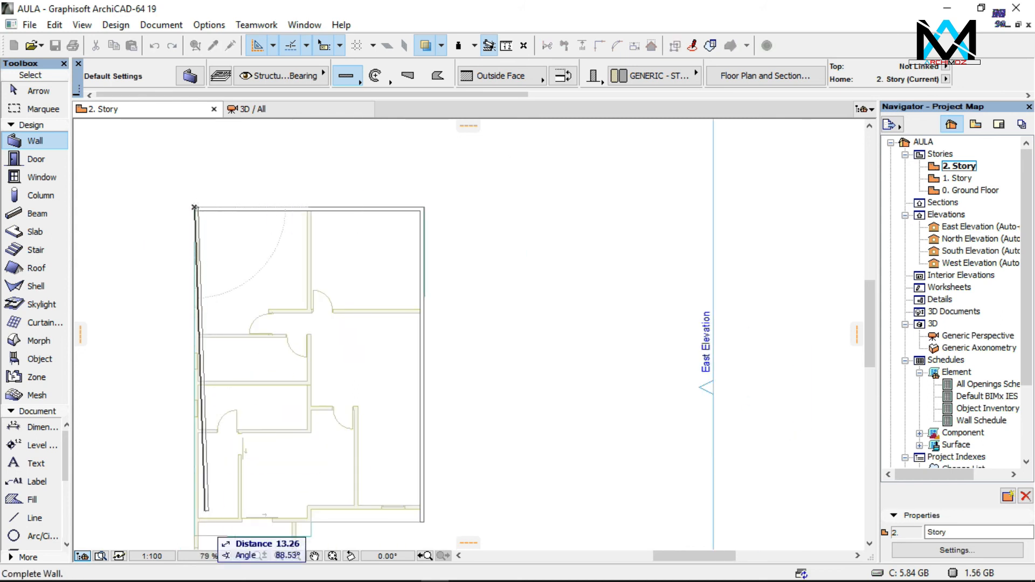
{"action": "scroll", "coordinate": [195, 538], "scroll_direction": "up", "scroll_amount": 2}
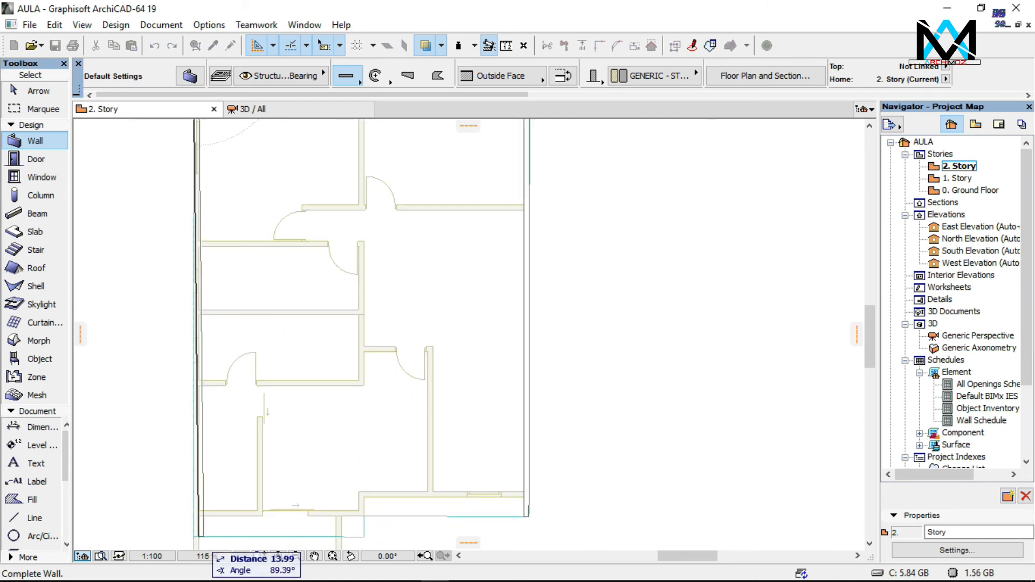
{"action": "left_click", "coordinate": [195, 536]}
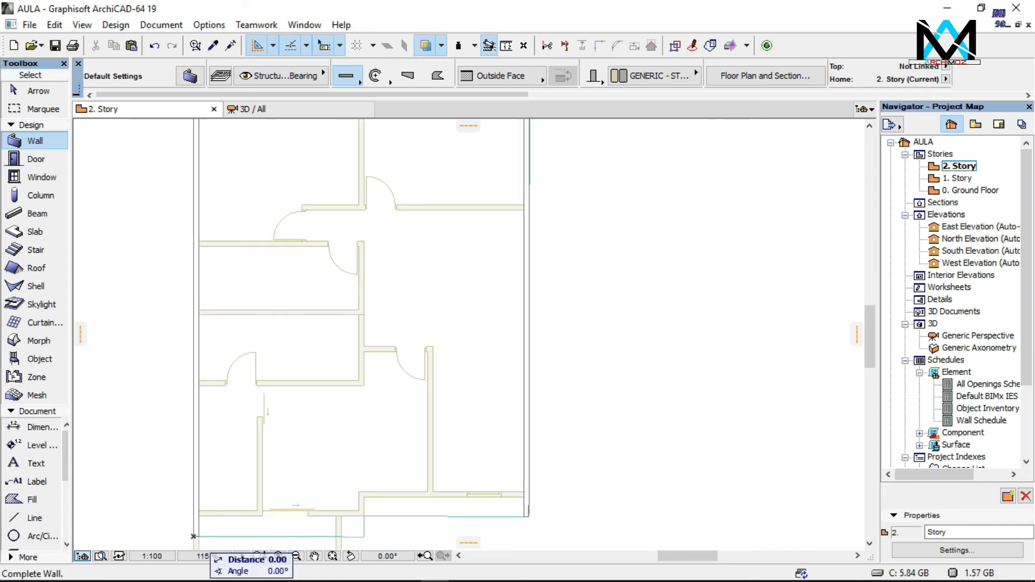
{"action": "double_click", "coordinate": [364, 536]}
{"action": "left_click", "coordinate": [364, 536]}
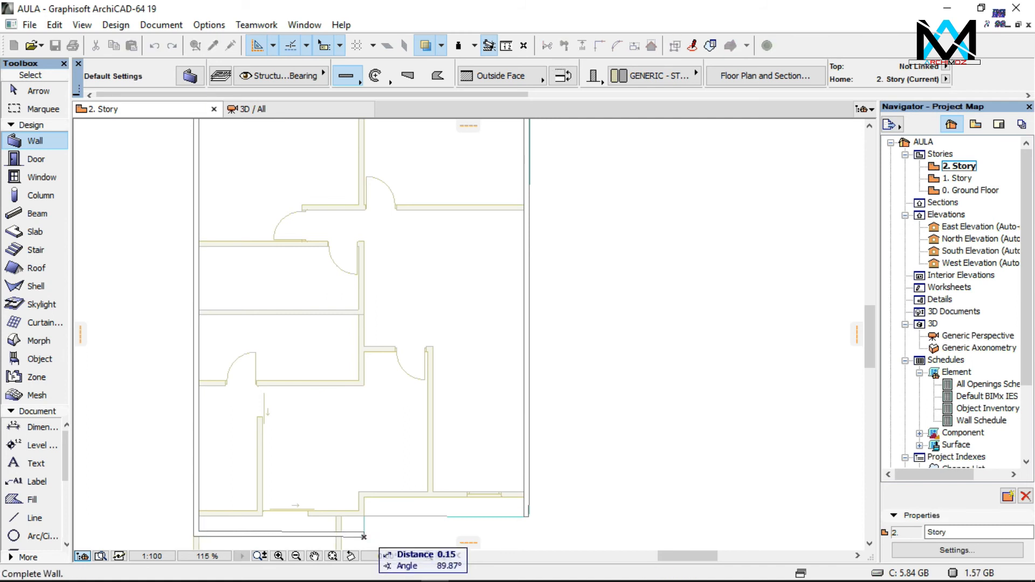
{"action": "left_click", "coordinate": [364, 517]}
{"action": "left_click", "coordinate": [364, 516]}
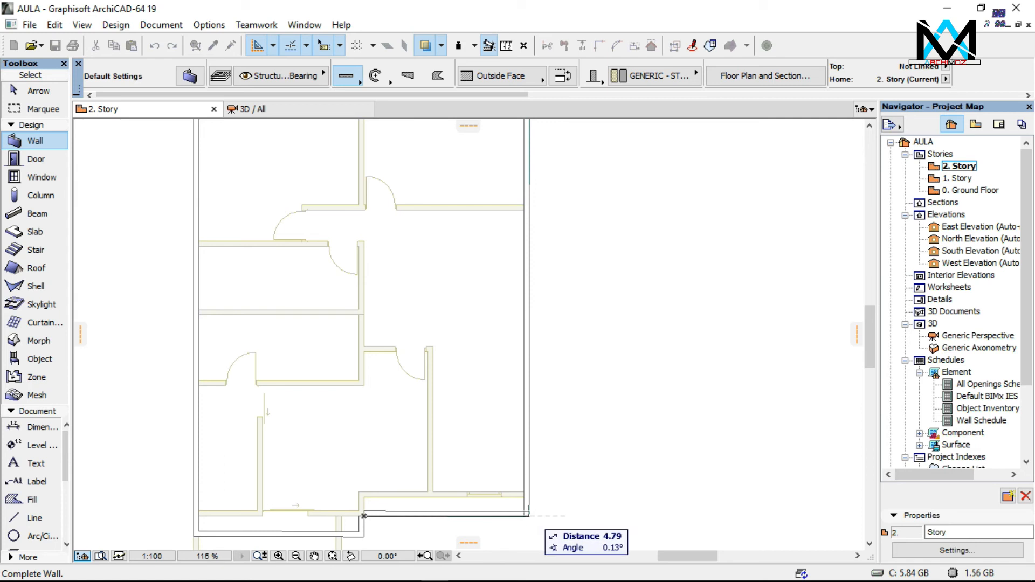
{"action": "left_click", "coordinate": [528, 516]}
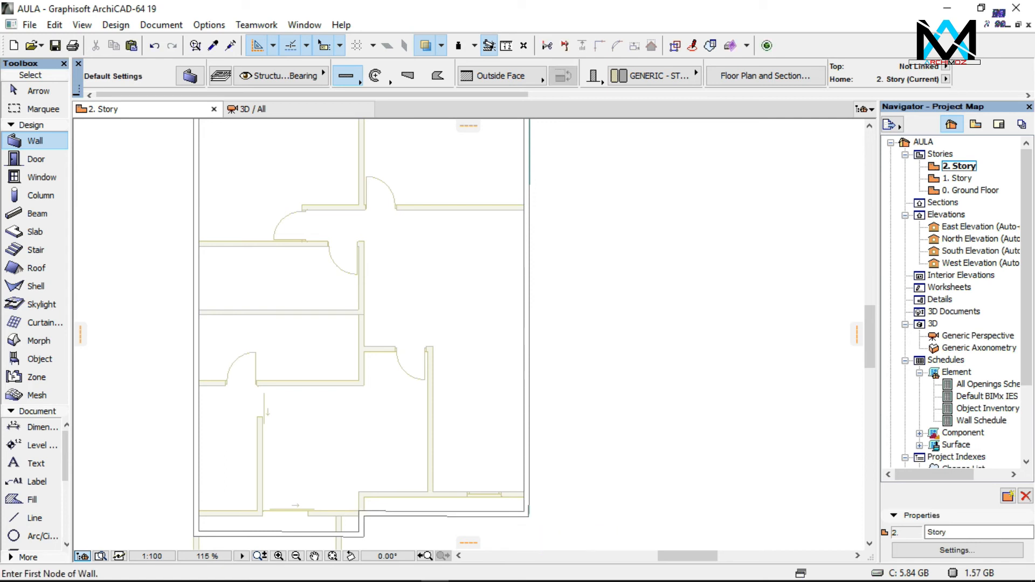
Inspect the parapet walls around the roof and the south facade in the 3D view
{"action": "left_click", "coordinate": [286, 110]}
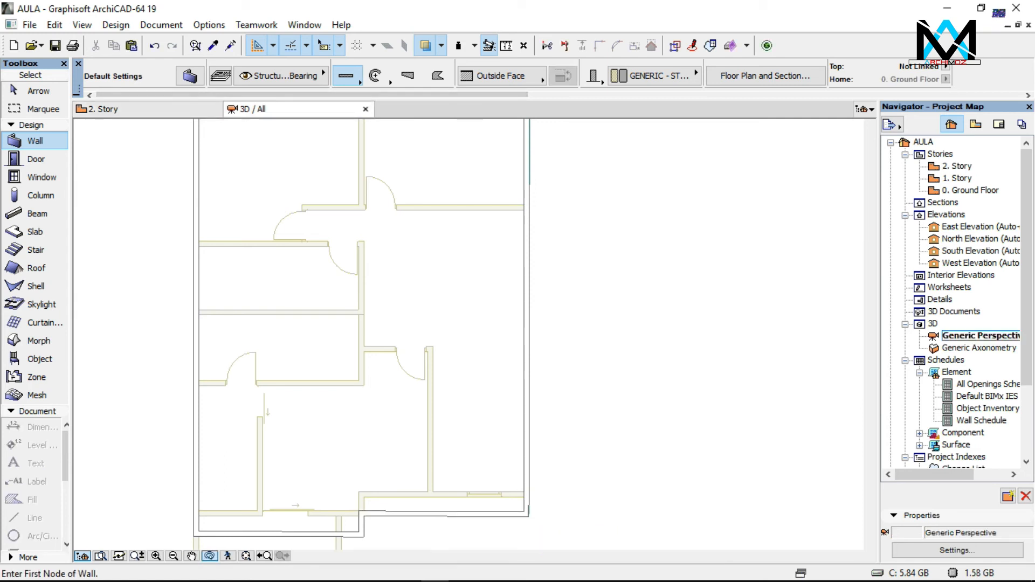
{"action": "middle_click_drag", "start_coordinate": [469, 335], "coordinate": [449, 235], "text": "shift"}
{"action": "scroll", "coordinate": [469, 332], "scroll_direction": "up", "scroll_amount": 5}
{"action": "middle_click_drag", "start_coordinate": [468, 334], "coordinate": [468, 329], "text": "shift"}
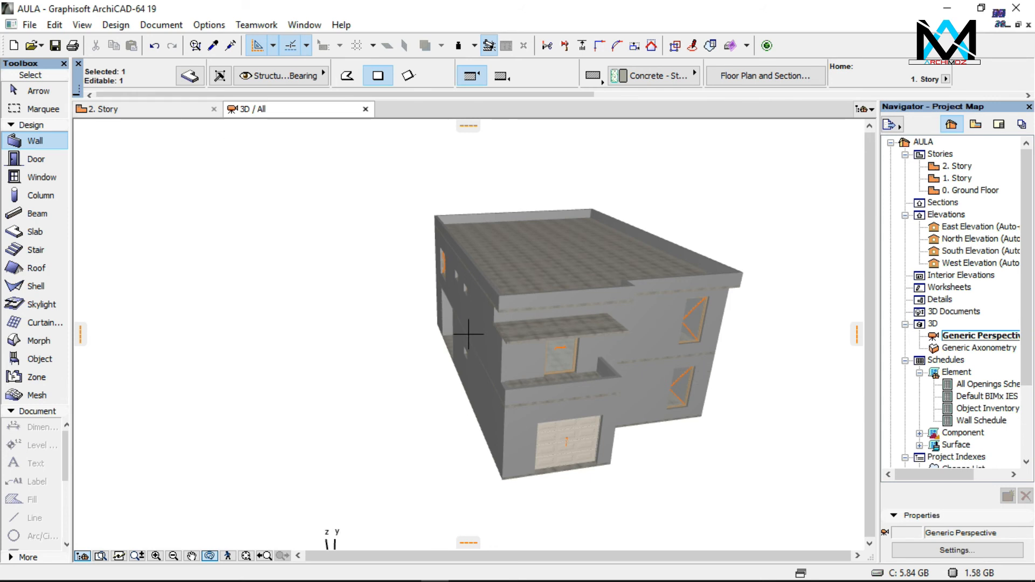
Open the Ground Floor plan and set its trace reference to Above Current Story
{"action": "key", "text": "F2"}
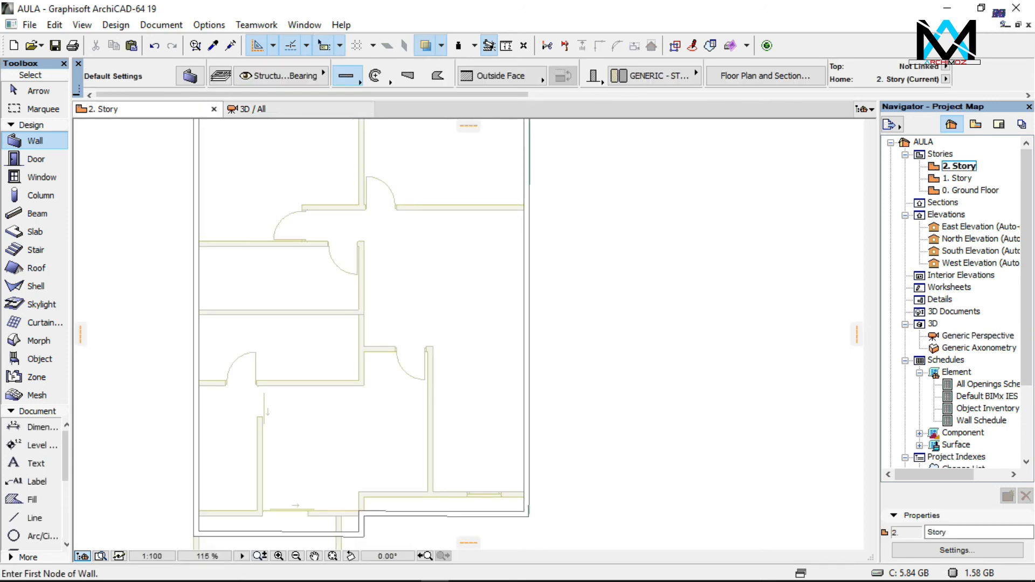
{"action": "left_click", "coordinate": [970, 191]}
{"action": "double_click", "coordinate": [970, 190]}
{"action": "left_click", "coordinate": [441, 46]}
{"action": "left_click", "coordinate": [670, 106]}
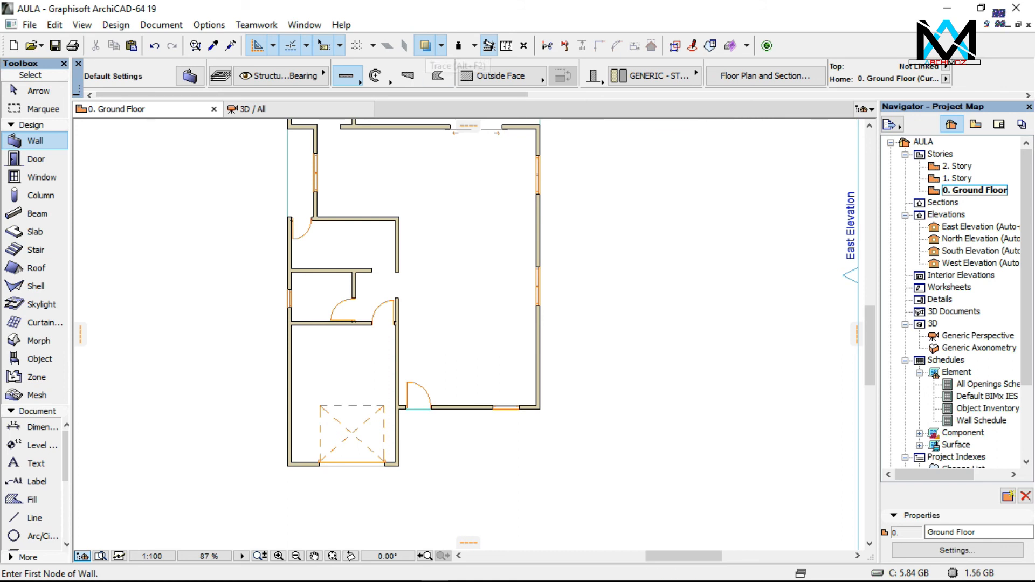
{"action": "left_click", "coordinate": [441, 45]}
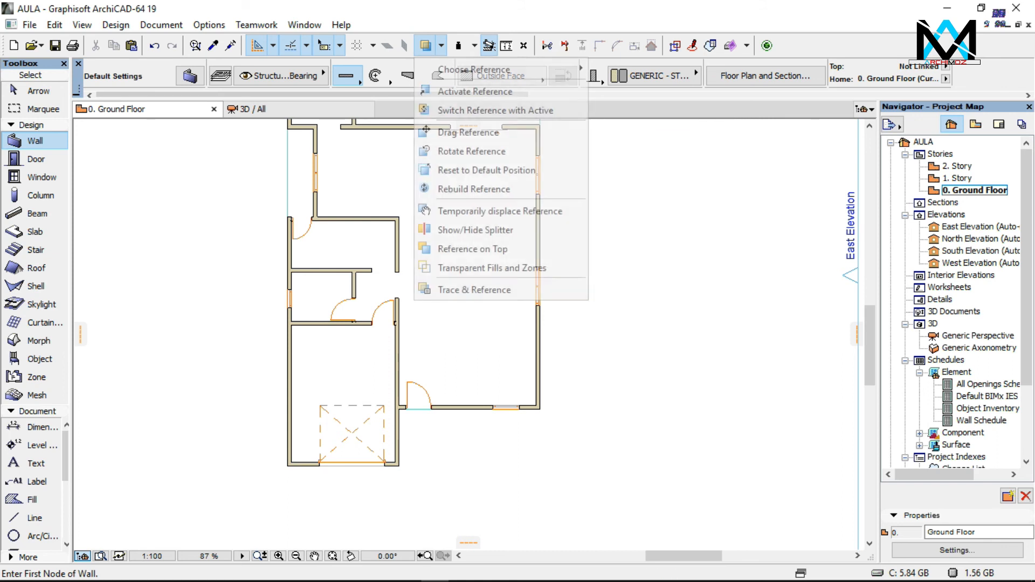
{"action": "mouse_move", "coordinate": [474, 69]}
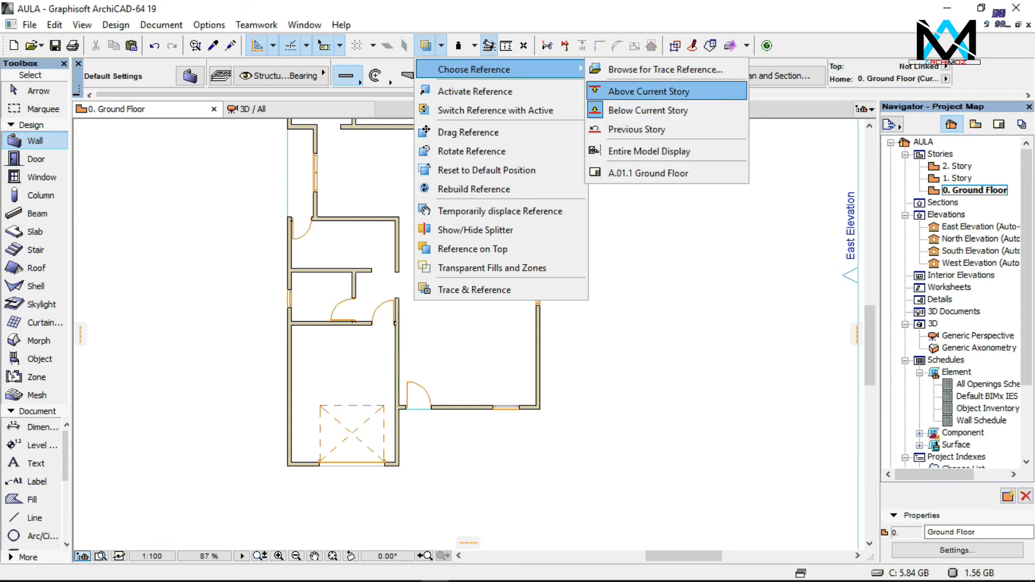
{"action": "left_click", "coordinate": [649, 92]}
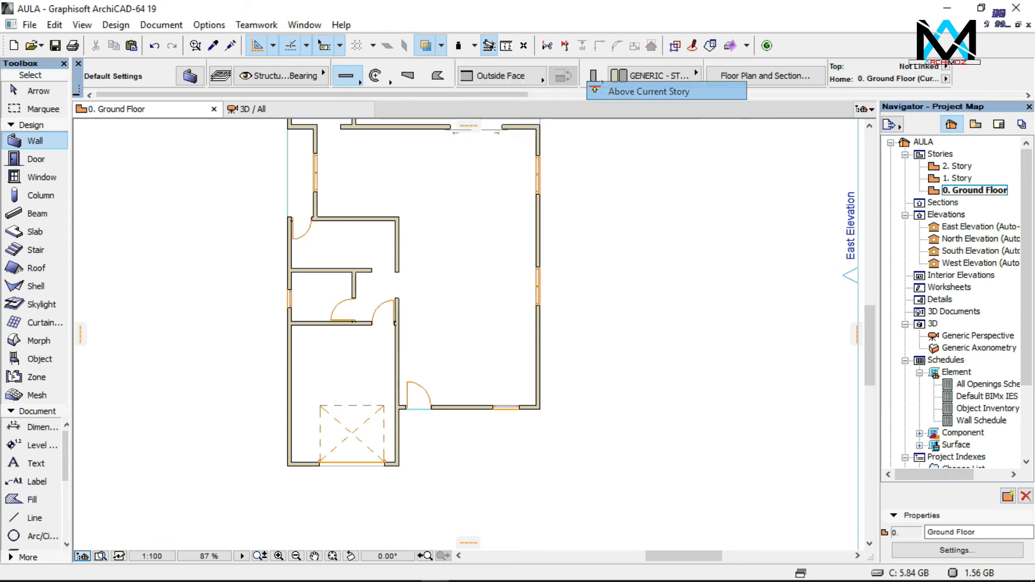
Draw a short wall at the ground floor's southeast outer corner, reaching south to align with the upper story's south wall face, and select it
{"action": "scroll", "coordinate": [524, 425], "scroll_direction": "up", "scroll_amount": 2}
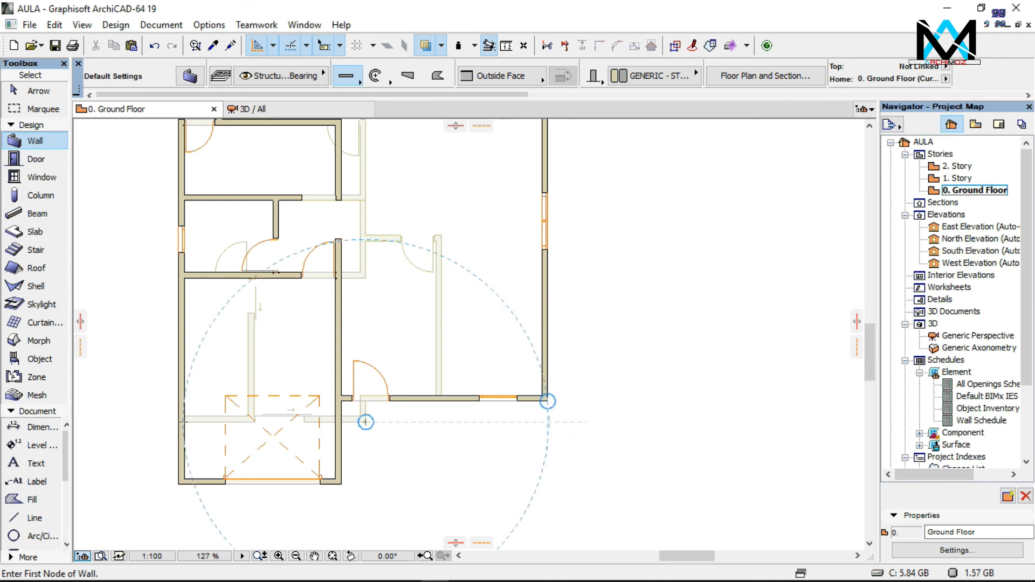
{"action": "left_click", "coordinate": [548, 423]}
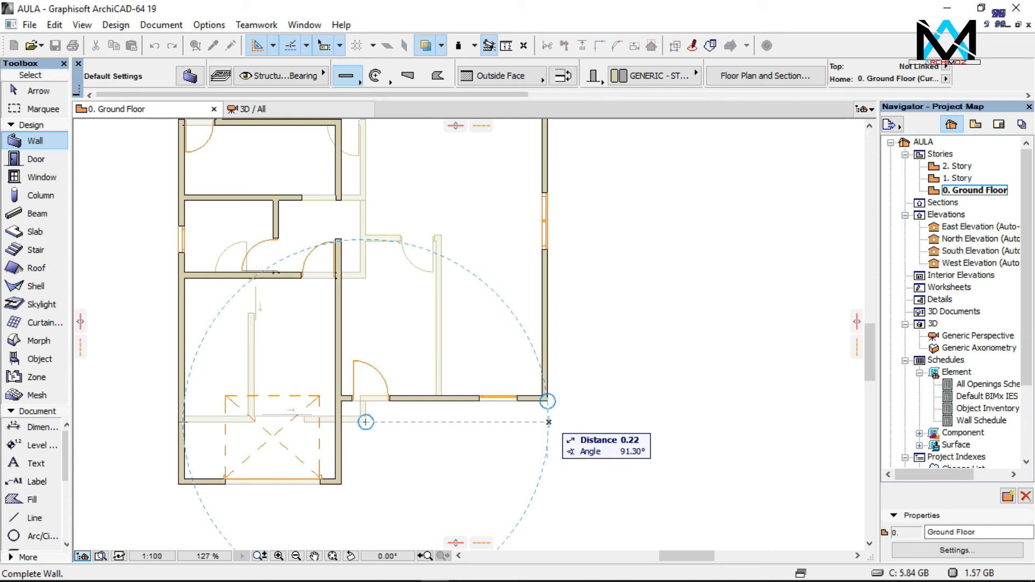
{"action": "left_click", "coordinate": [547, 422]}
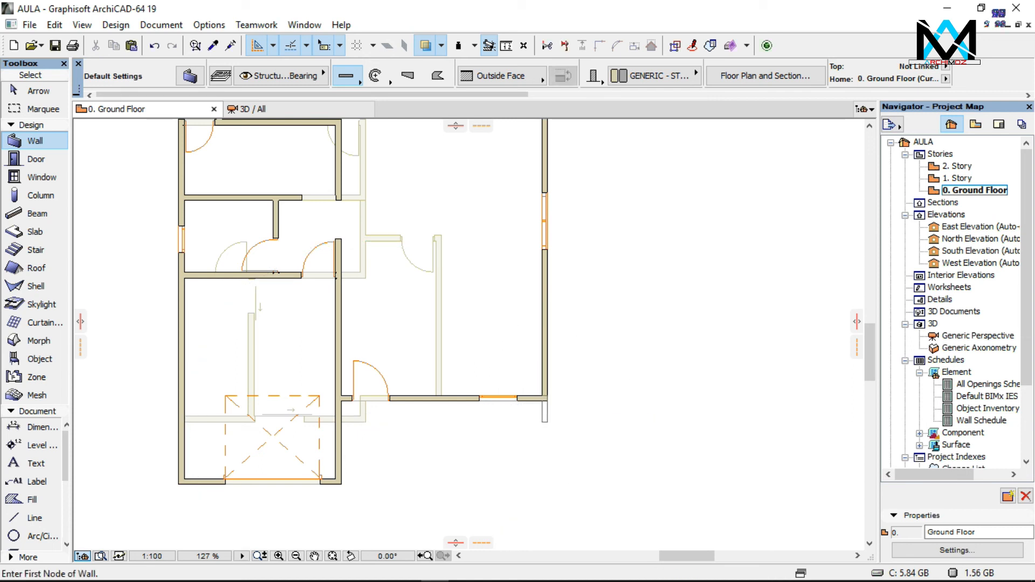
{"action": "right_click", "coordinate": [541, 421]}
{"action": "key", "text": "Escape"}
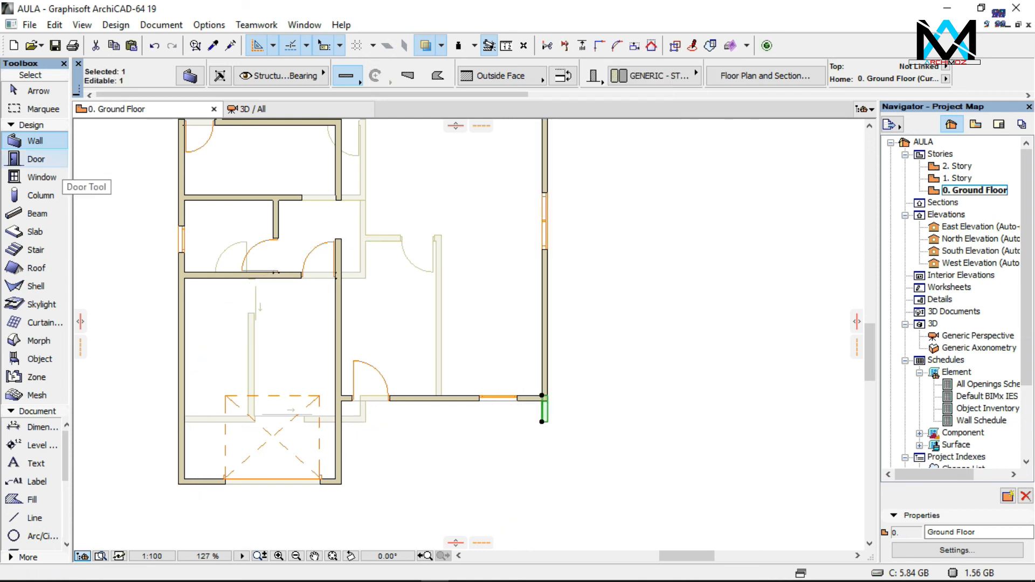
Set the height of the selected southeast corner wall to 6.3 and check it against the south facade in the 3D view
{"action": "double_click", "coordinate": [32, 141]}
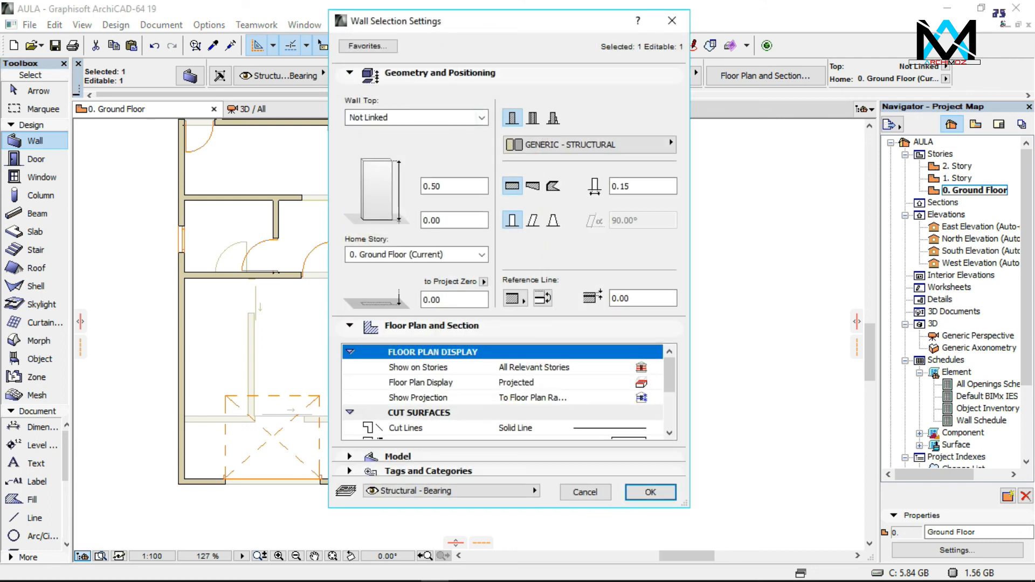
{"action": "type", "text": "6.3"}
{"action": "key", "text": "Return"}
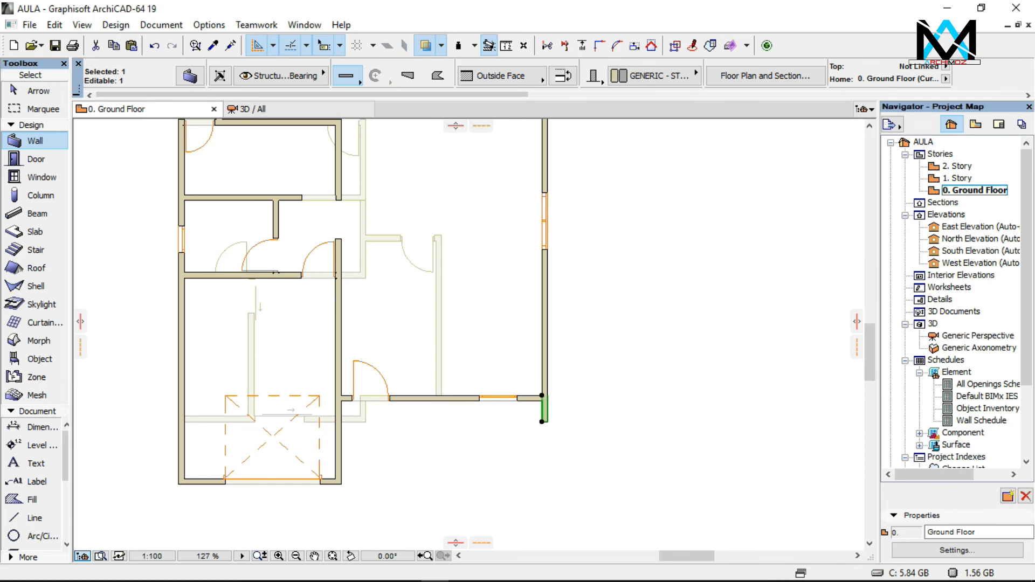
{"action": "key", "text": "F3"}
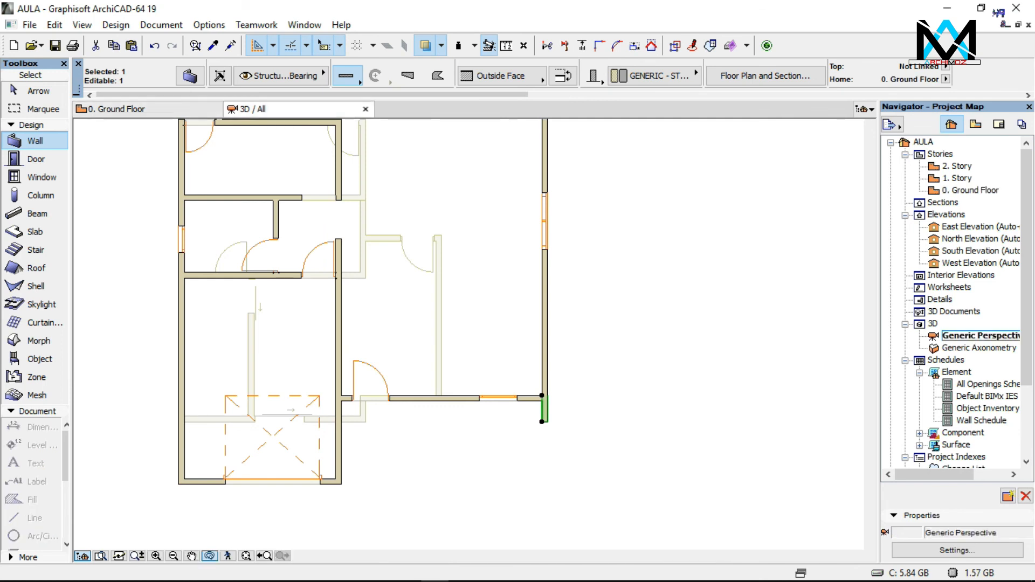
{"action": "middle_click_drag", "start_coordinate": [468, 334], "coordinate": [415, 293], "text": "shift"}
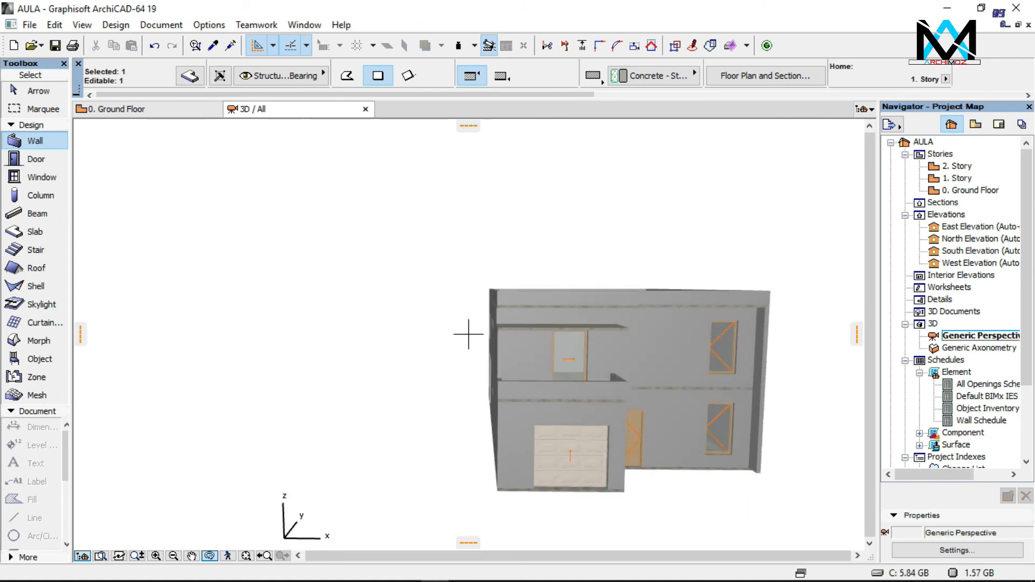
Return to the Ground Floor plan and set the southeast corner wall's thickness to 0.40
{"action": "left_click", "coordinate": [162, 111]}
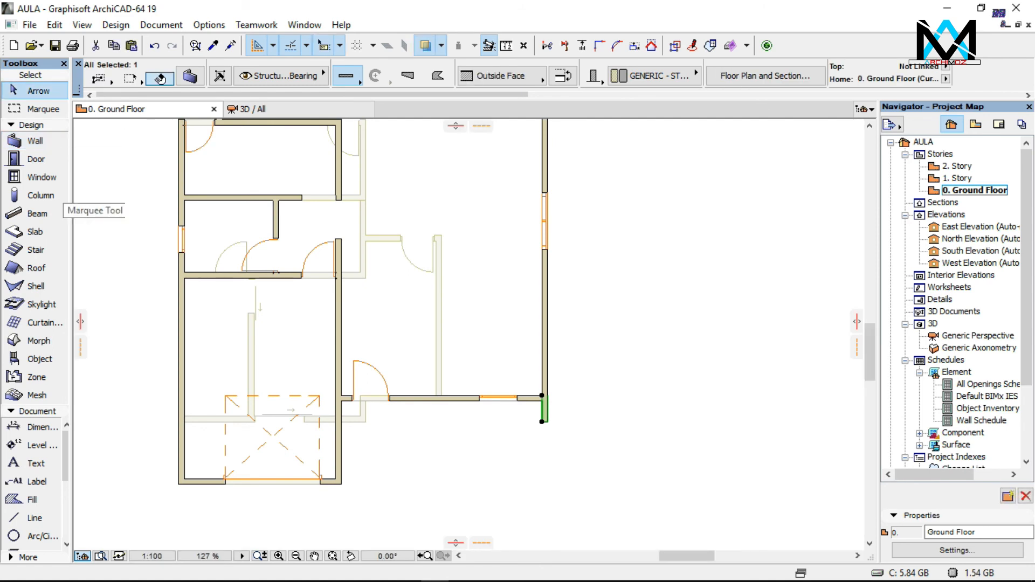
{"action": "double_click", "coordinate": [32, 141]}
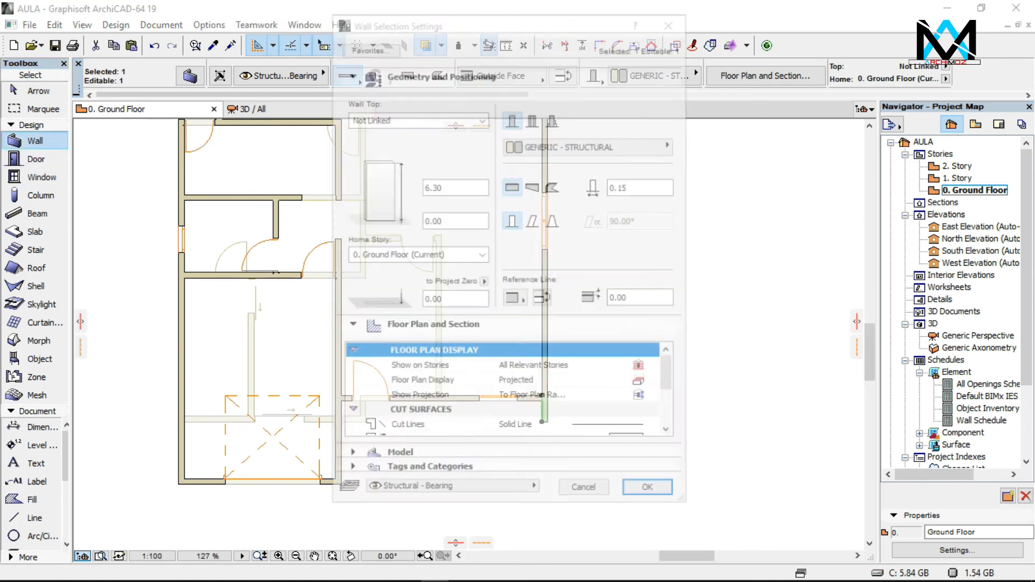
{"action": "left_click", "coordinate": [632, 187]}
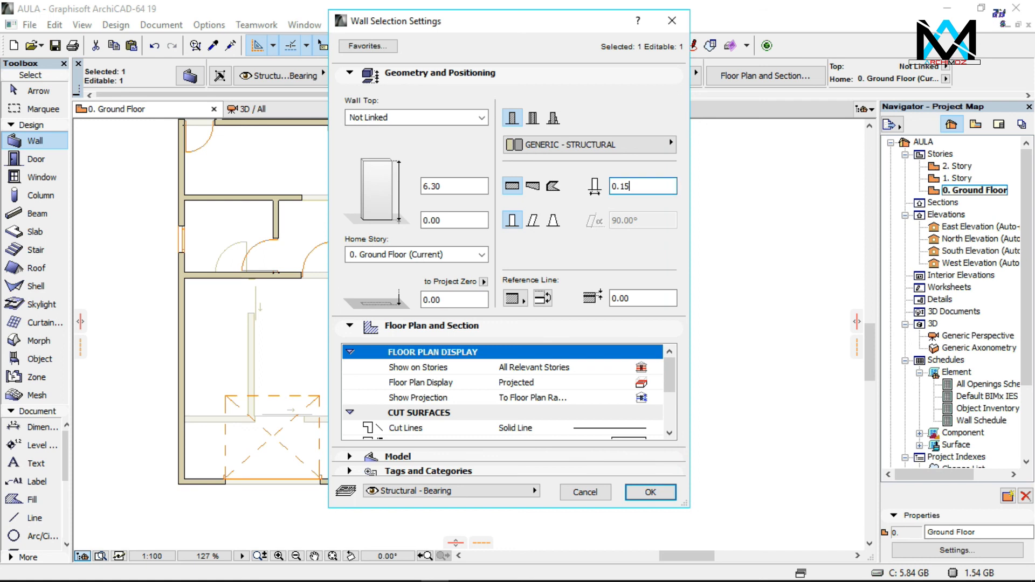
{"action": "type", "text": "40"}
{"action": "key", "text": "Return"}
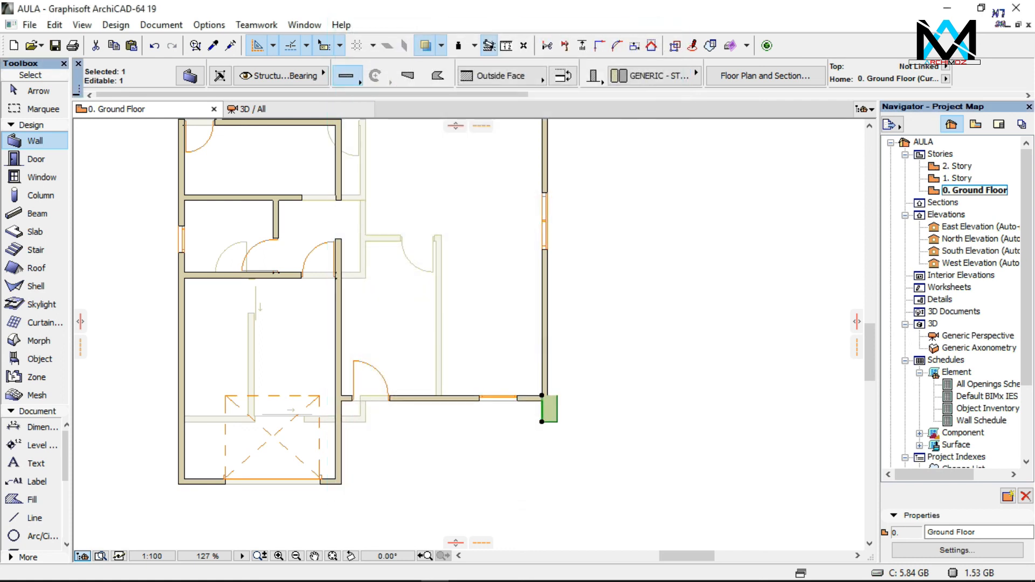
Move the thickened corner wall about 0.26 west, bringing its east face close to the exterior east wall's outer face
{"action": "scroll", "coordinate": [557, 430], "scroll_direction": "up", "scroll_amount": 3}
{"action": "scroll", "coordinate": [546, 410], "scroll_direction": "up", "scroll_amount": 4}
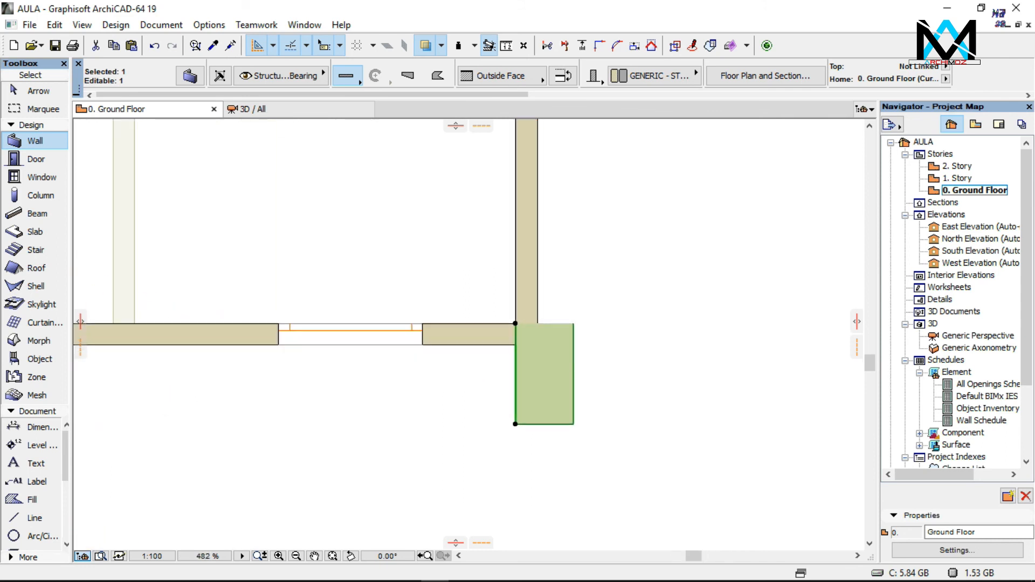
{"action": "key", "text": "ctrl+d"}
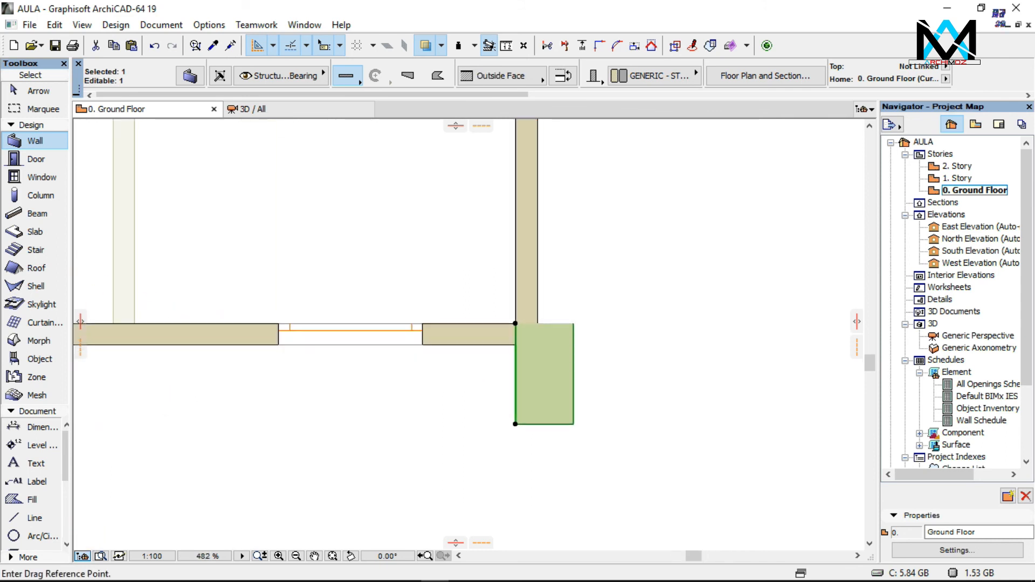
{"action": "left_click", "coordinate": [542, 383]}
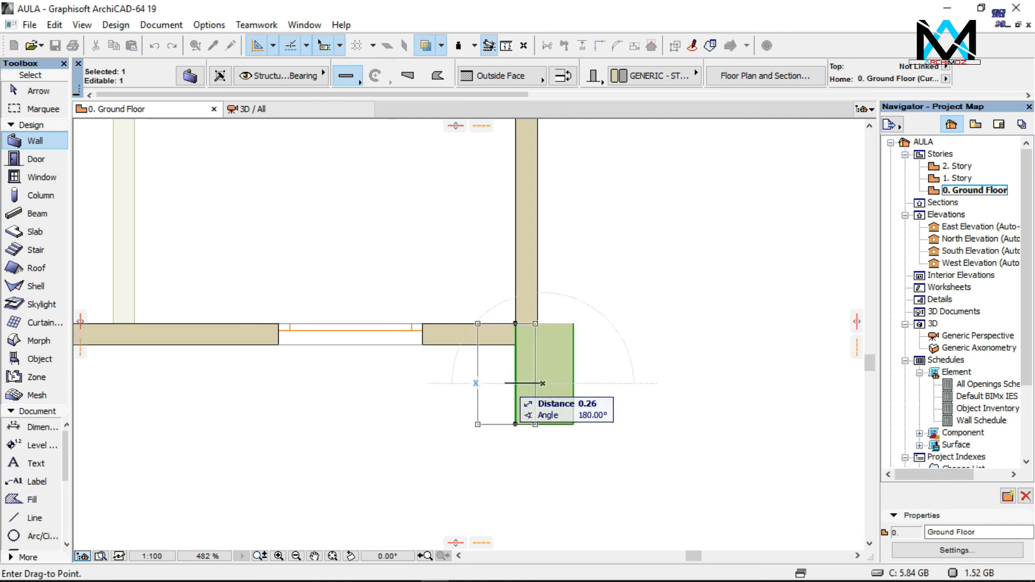
{"action": "left_click", "coordinate": [504, 383]}
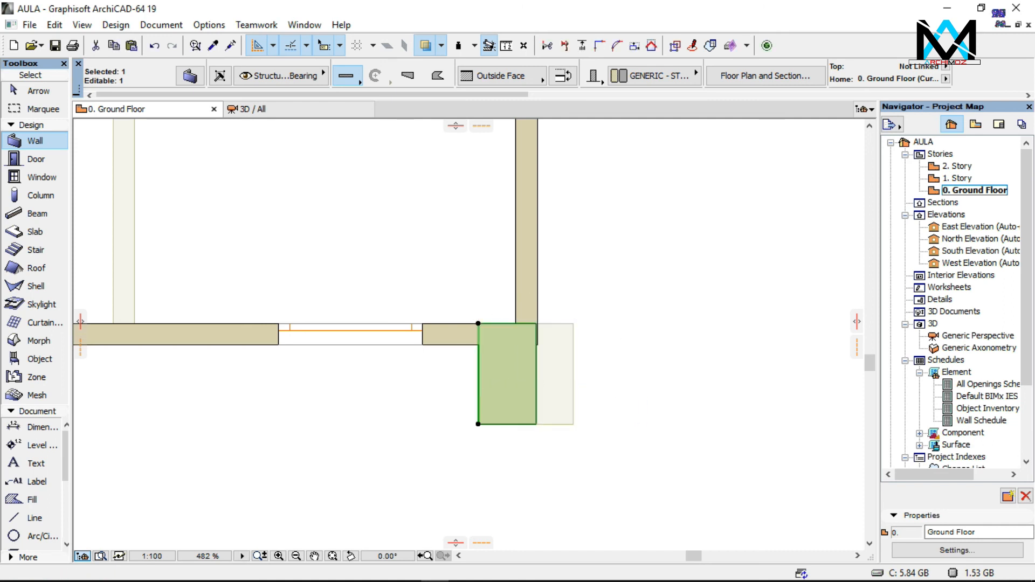
Fine-tune the corner wall's position by snapping its northeast corner to the east wall's outer face, and check the facade in 3D
{"action": "scroll", "coordinate": [507, 369], "scroll_direction": "up", "scroll_amount": 5}
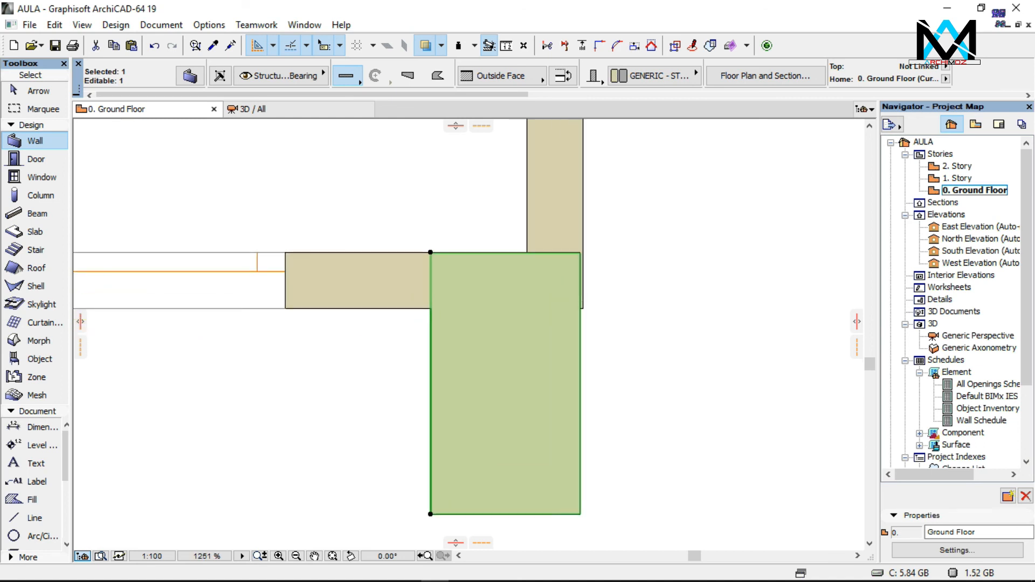
{"action": "key", "text": "ctrl+d"}
{"action": "left_click", "coordinate": [510, 367]}
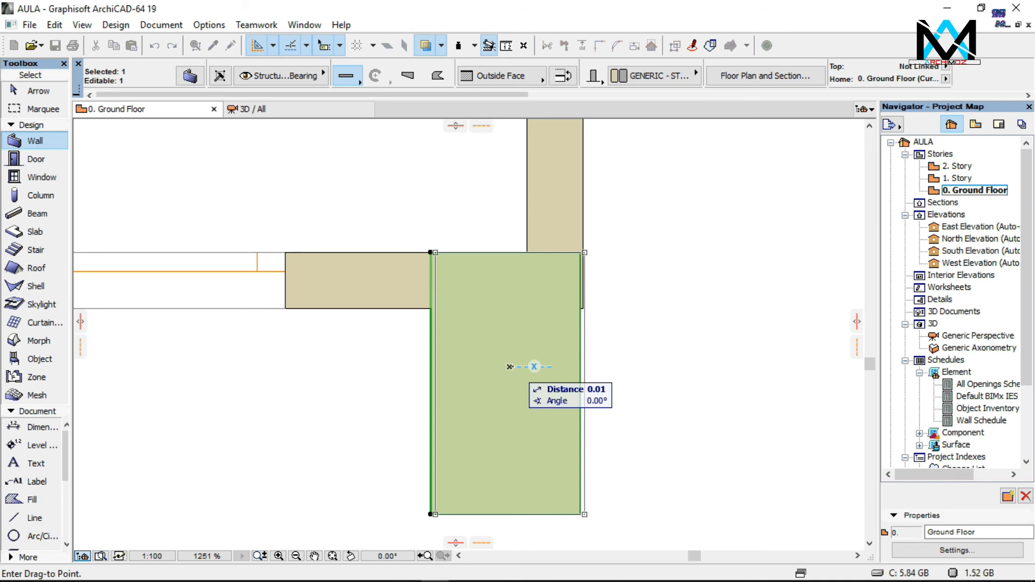
{"action": "left_click", "coordinate": [513, 366]}
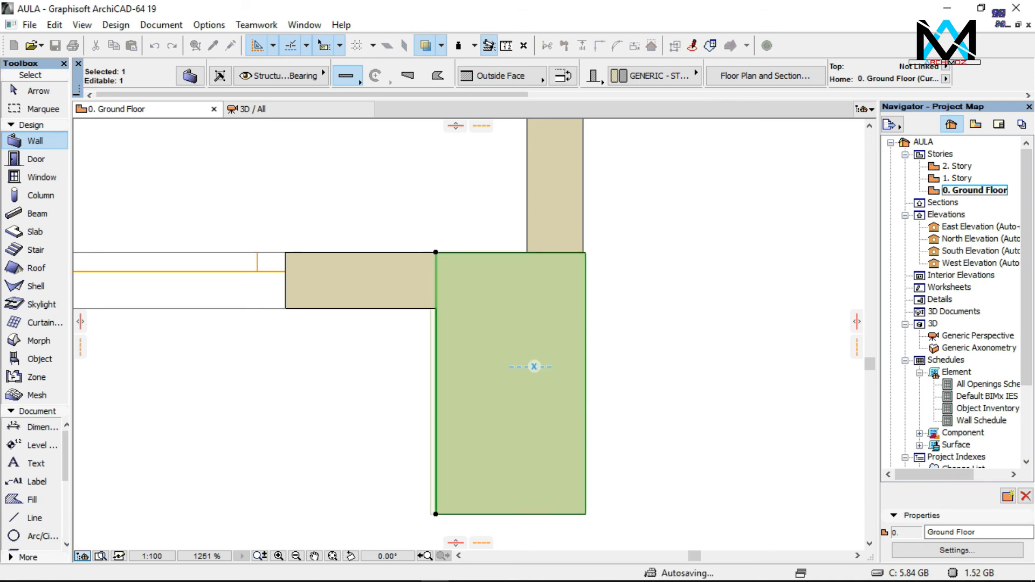
{"action": "scroll", "coordinate": [574, 259], "scroll_direction": "up", "scroll_amount": 2}
{"action": "scroll", "coordinate": [579, 260], "scroll_direction": "up", "scroll_amount": 1}
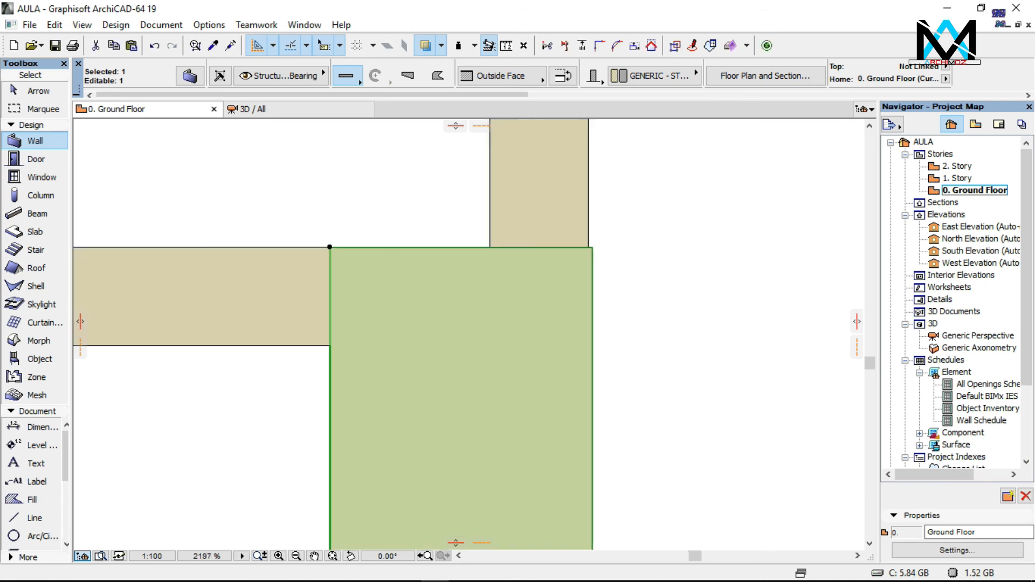
{"action": "key", "text": "ctrl+d"}
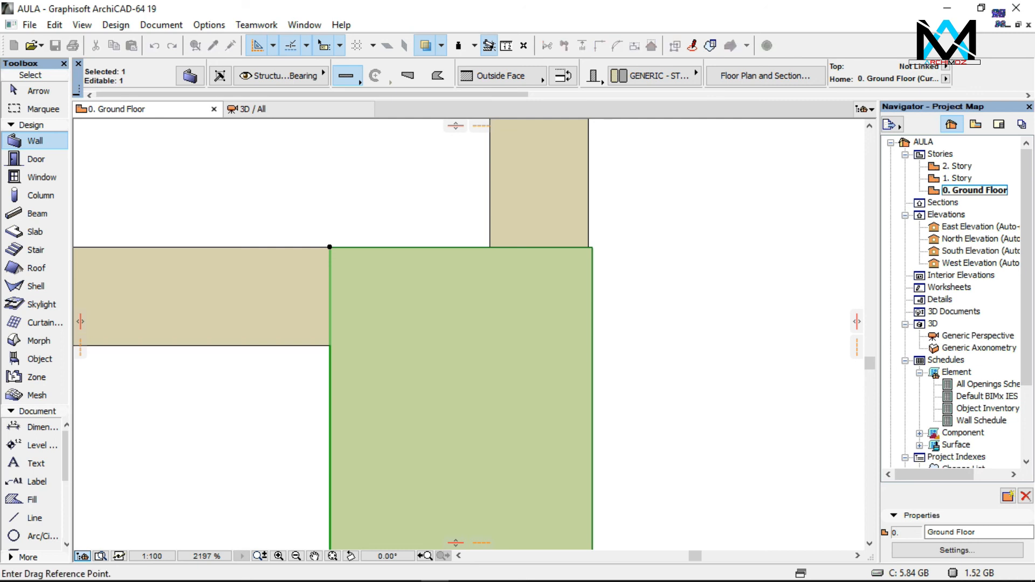
{"action": "left_click", "coordinate": [592, 247]}
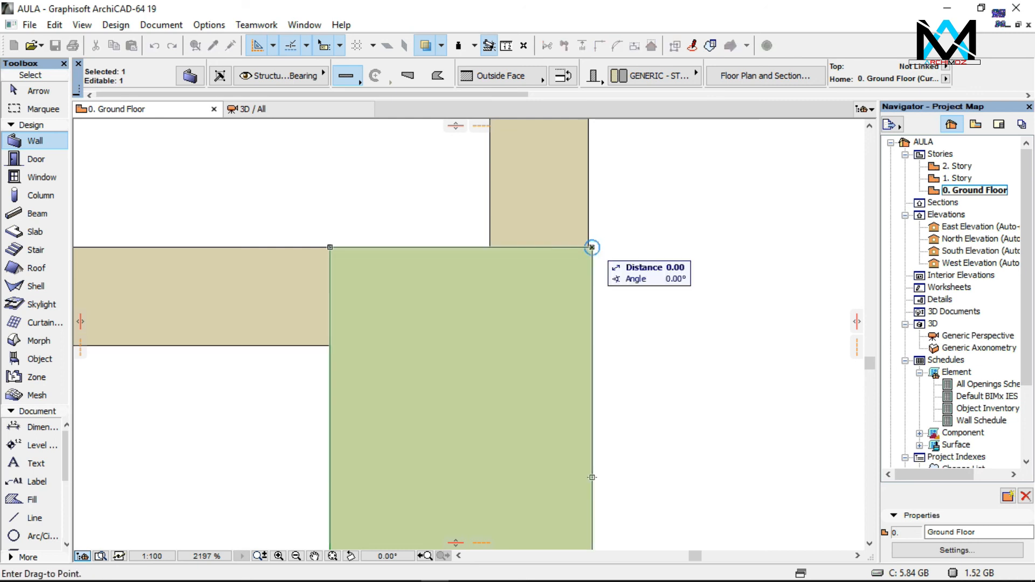
{"action": "left_click", "coordinate": [589, 247]}
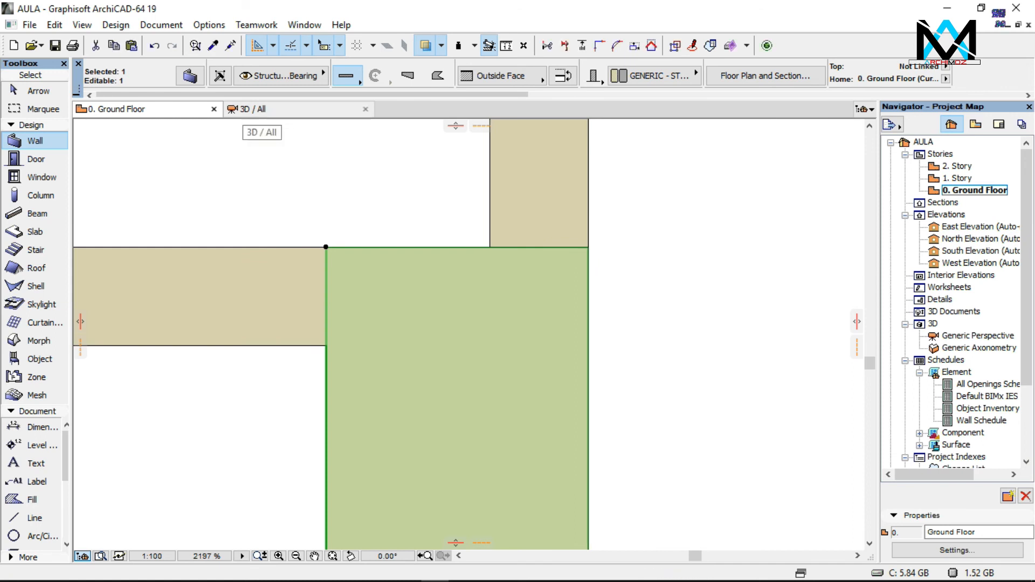
{"action": "left_click", "coordinate": [253, 109]}
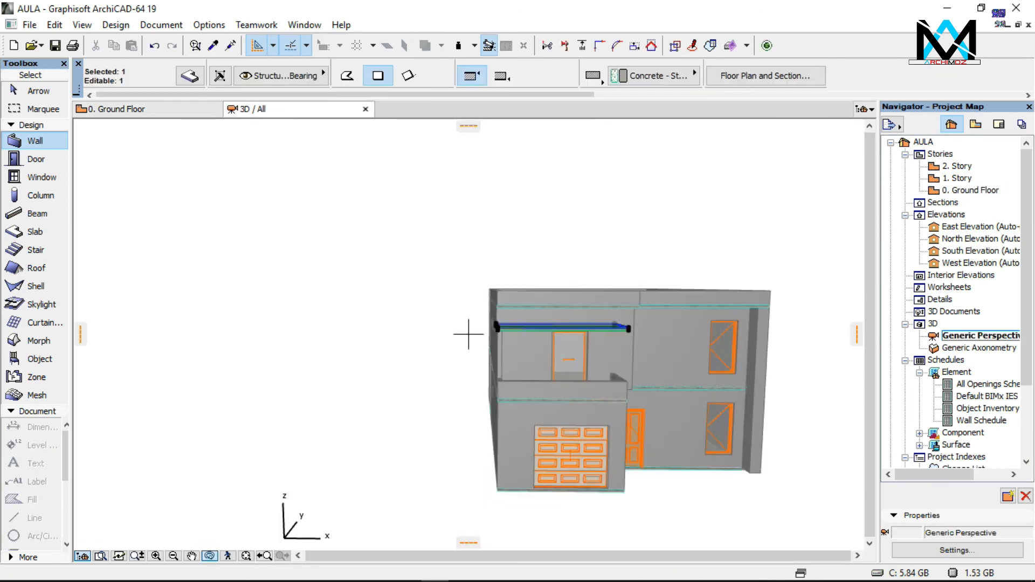
{"action": "middle_click_drag", "start_coordinate": [469, 334], "coordinate": [615, 334], "text": "shift"}
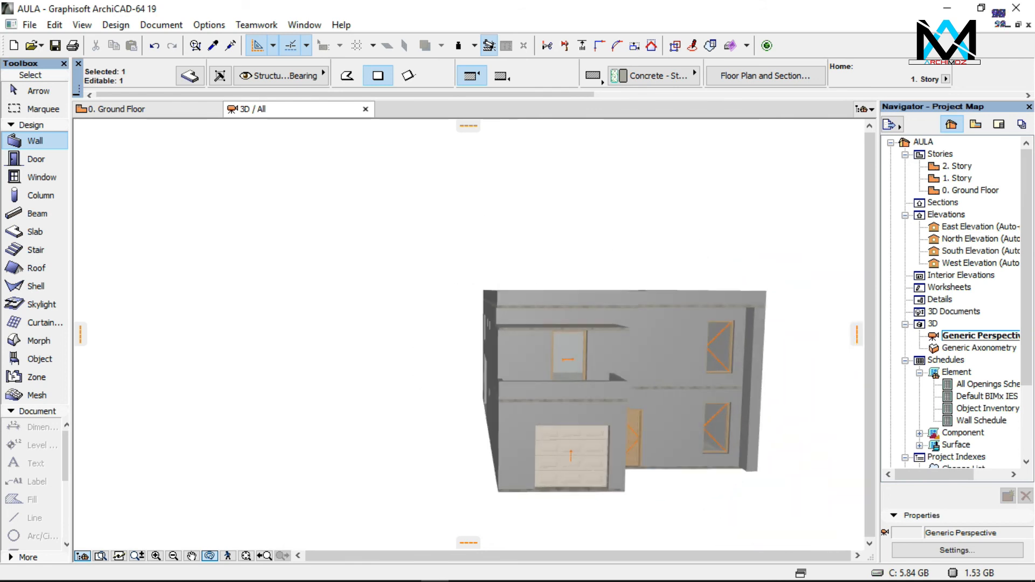